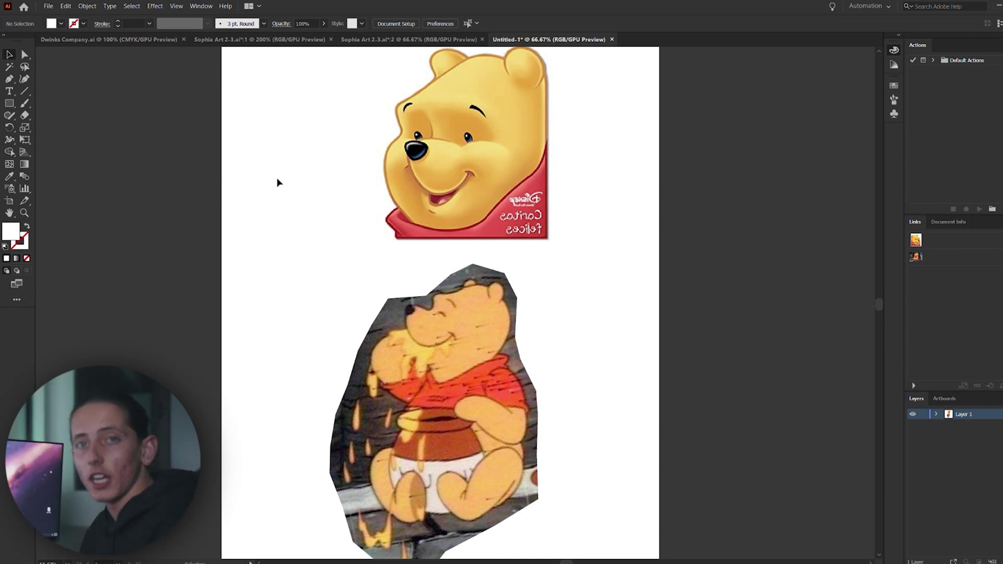
Scale down the smiling bear head image to about 282 × 335 px and place it over the seated bear's head
click(506, 168)
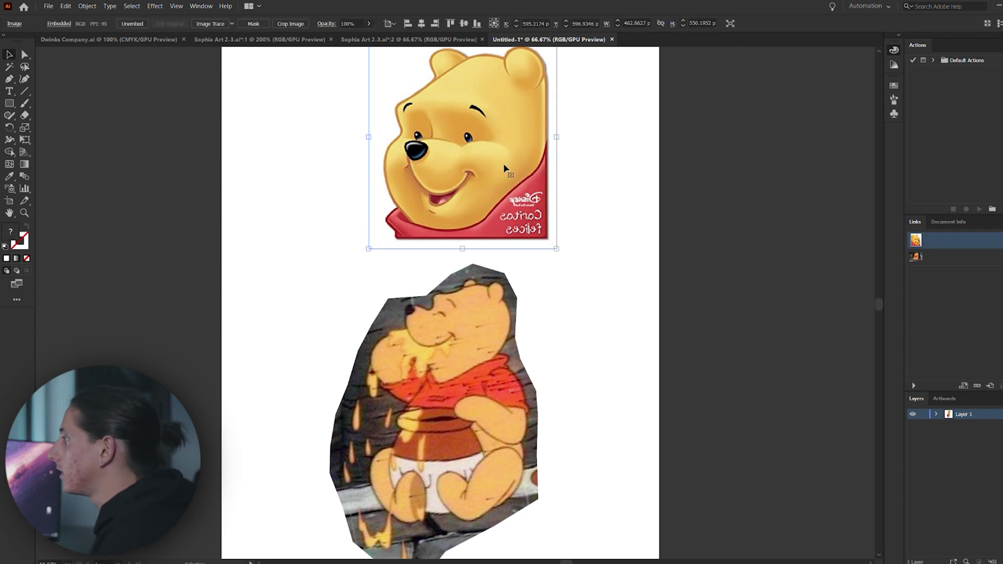
drag(549, 141, 483, 141)
drag(427, 153, 455, 329)
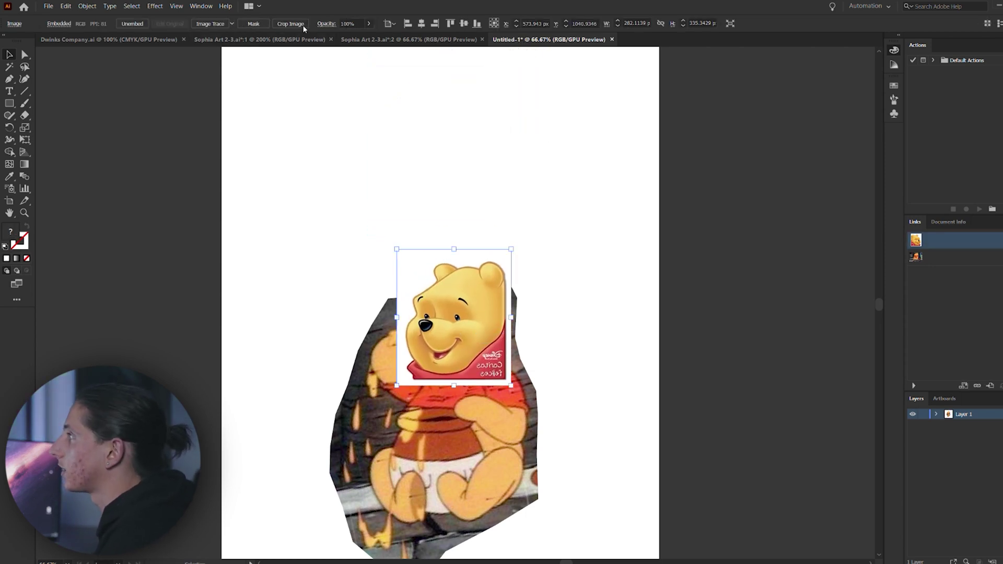
Lower the head image's opacity to 41% and align it with the seated bear's head underneath
click(367, 24)
drag(360, 37, 340, 33)
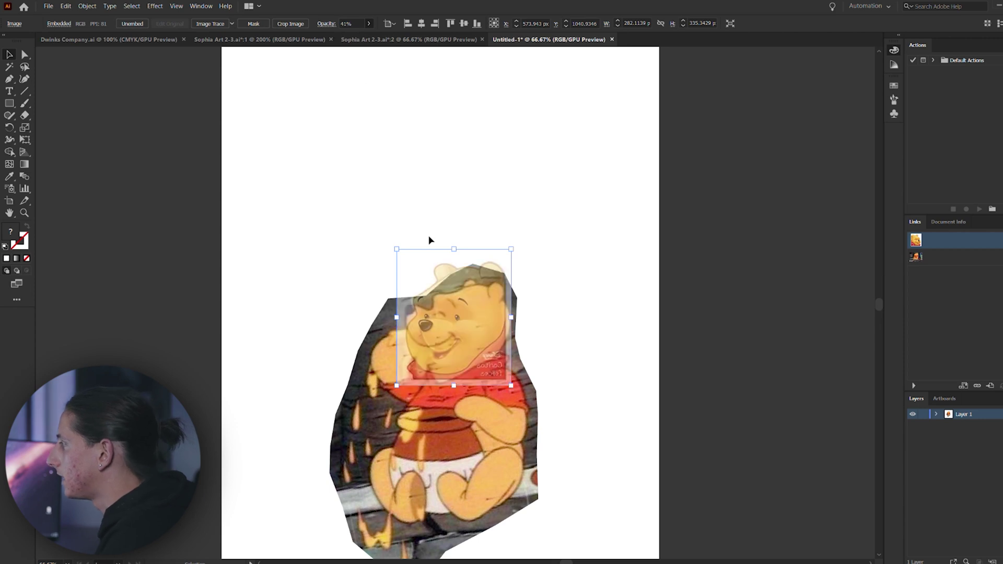
mouse_move(449, 302)
mouse_down()
mouse_move(444, 283)
mouse_move(459, 310)
mouse_up()
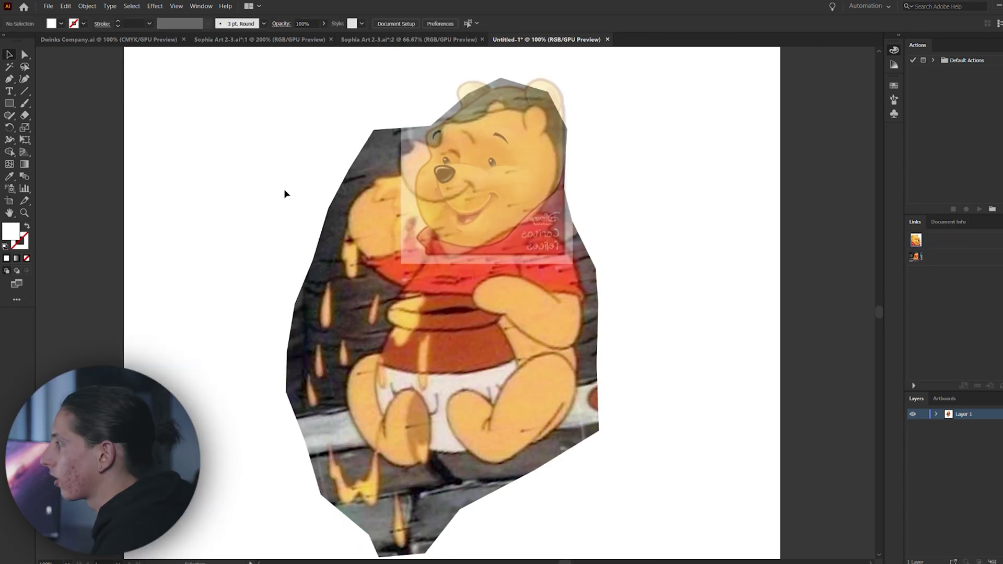
Add a new layer named "Linart" above the layer holding the reference images
drag(284, 190, 509, 404)
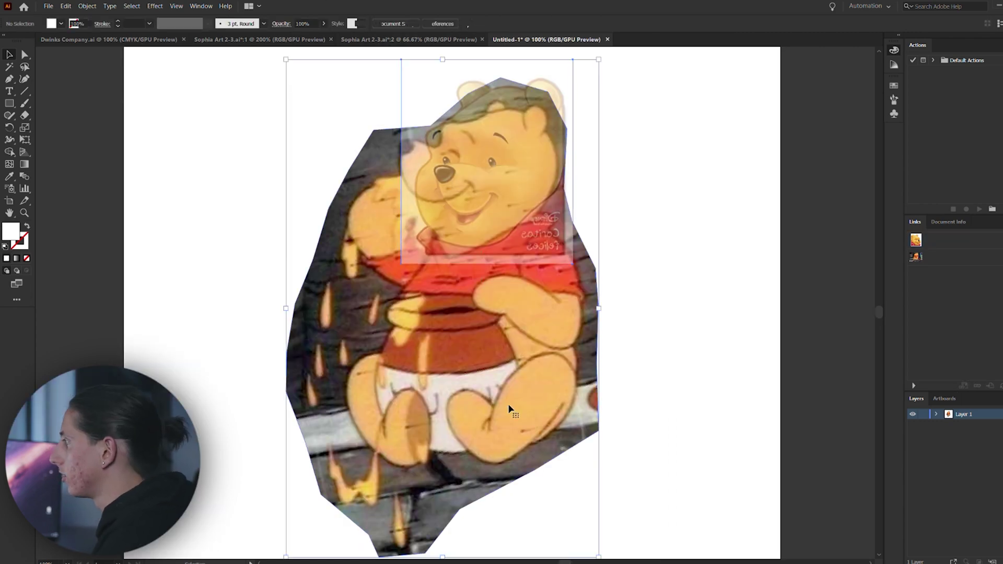
key(ctrl+a)
key(ctrl+shift+a)
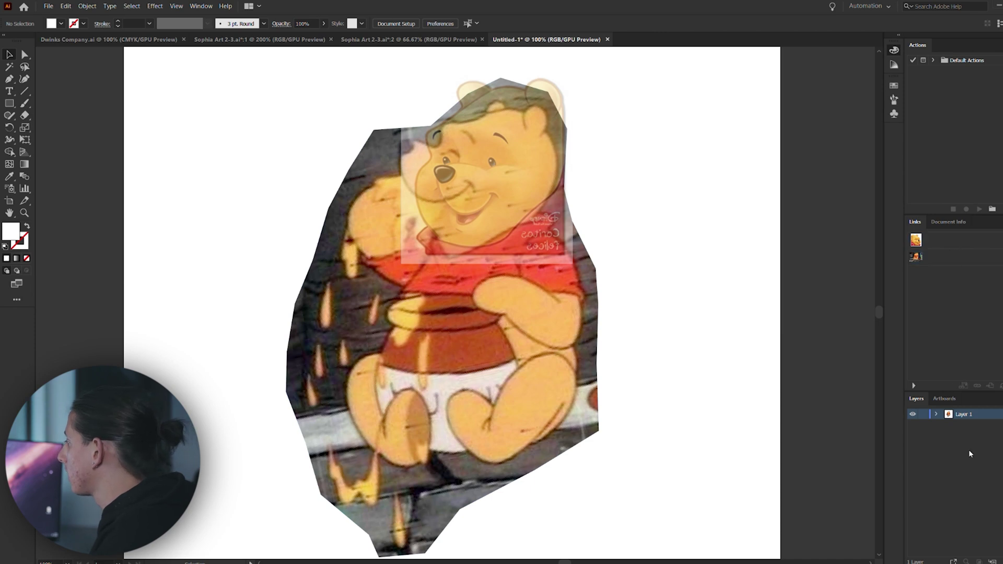
click(991, 561)
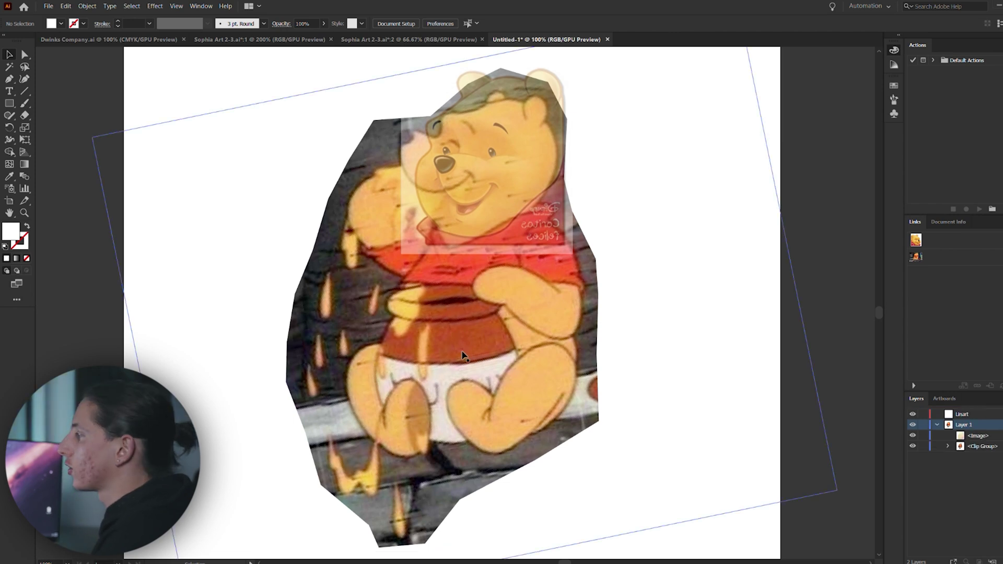
Lower the seated bear image's opacity to 73%
click(352, 197)
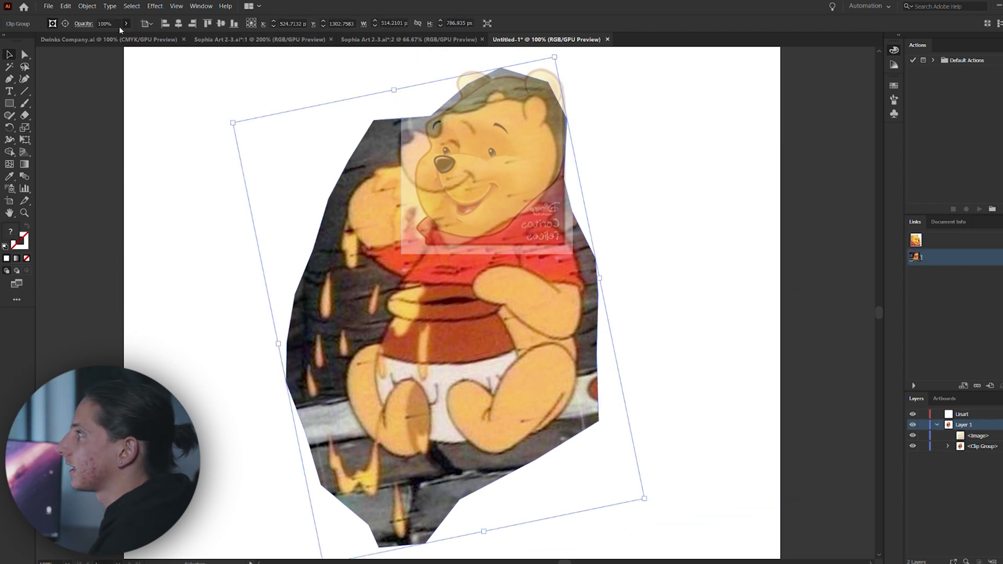
drag(110, 33, 107, 31)
scroll(107, 35, up, 4)
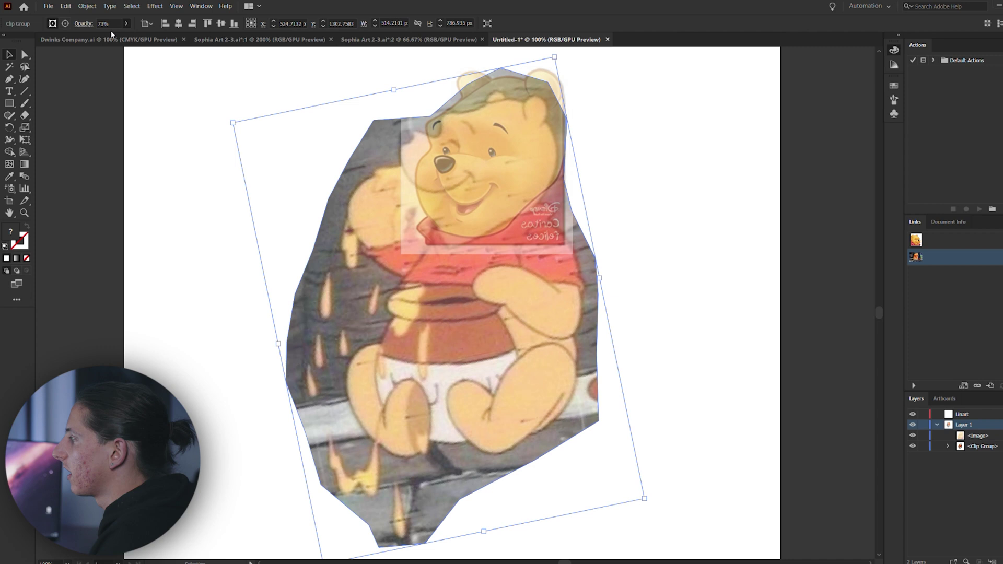
click(653, 310)
Lock both reference images and collapse their layer
drag(669, 411, 401, 231)
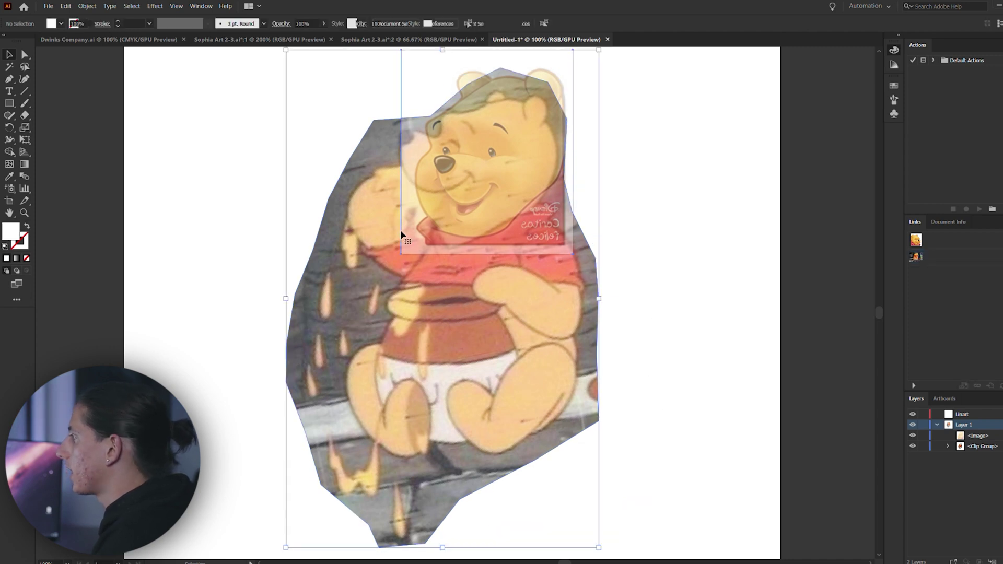
key(ctrl+2)
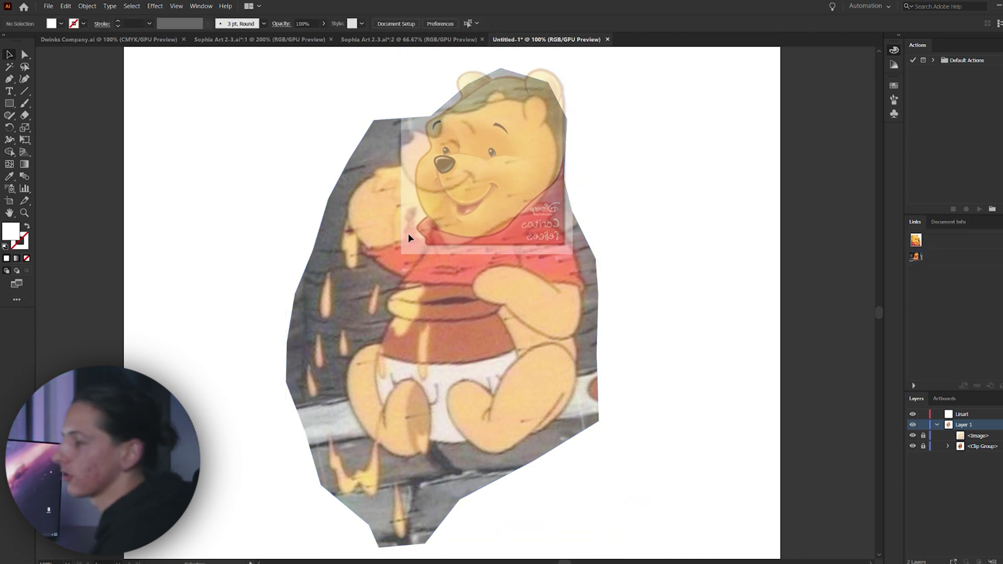
click(937, 425)
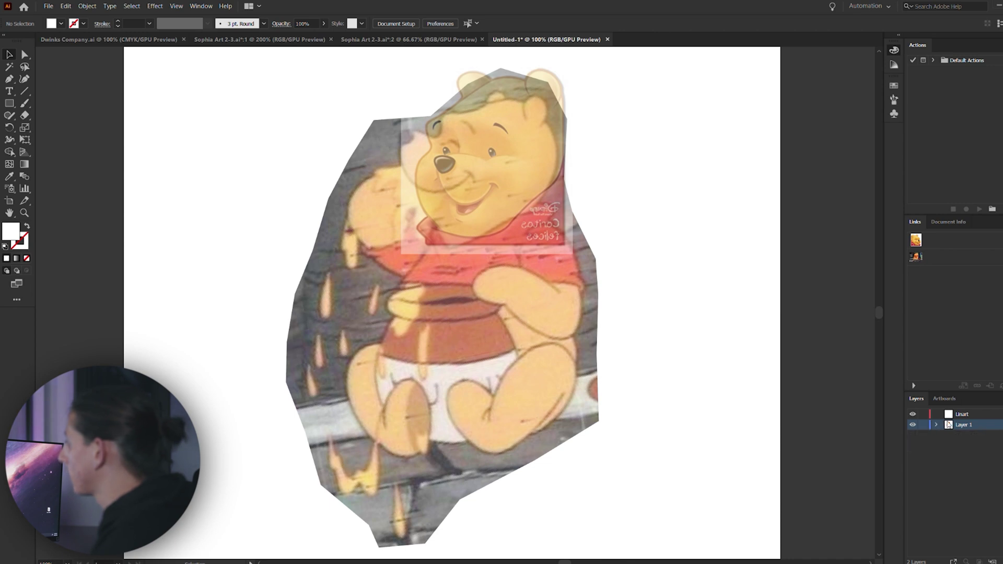
On the Linart layer, draw a short curved Pen path about 14 × 24 px from the raised sleeve's lower corner down to the honey pot
click(961, 415)
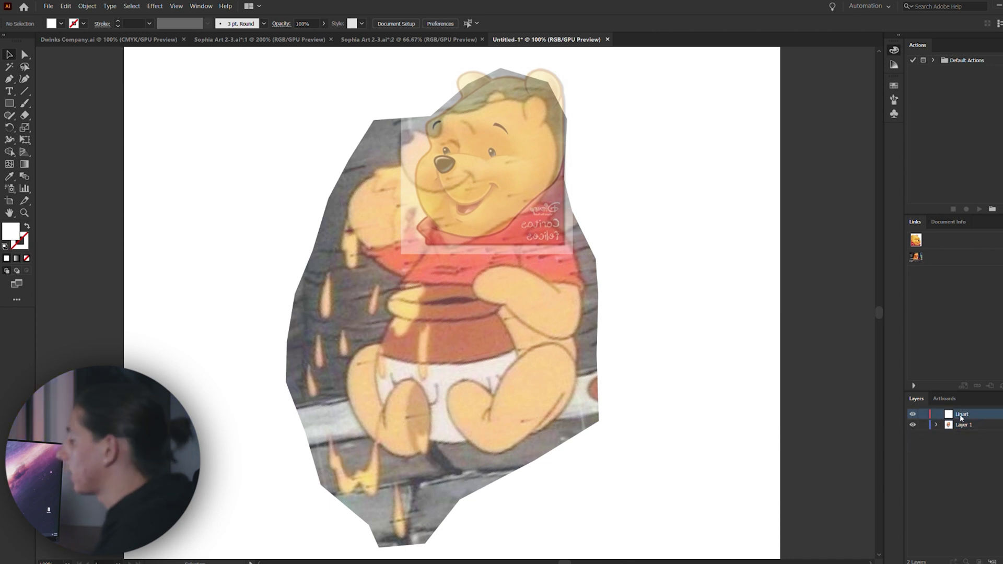
click(9, 78)
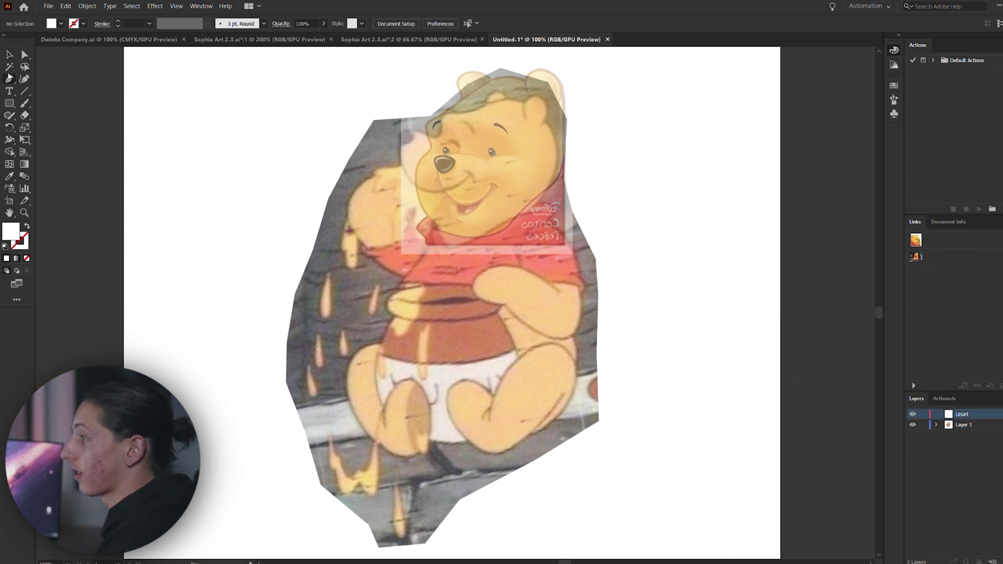
scroll(490, 202, left, 3)
scroll(483, 229, up, 4)
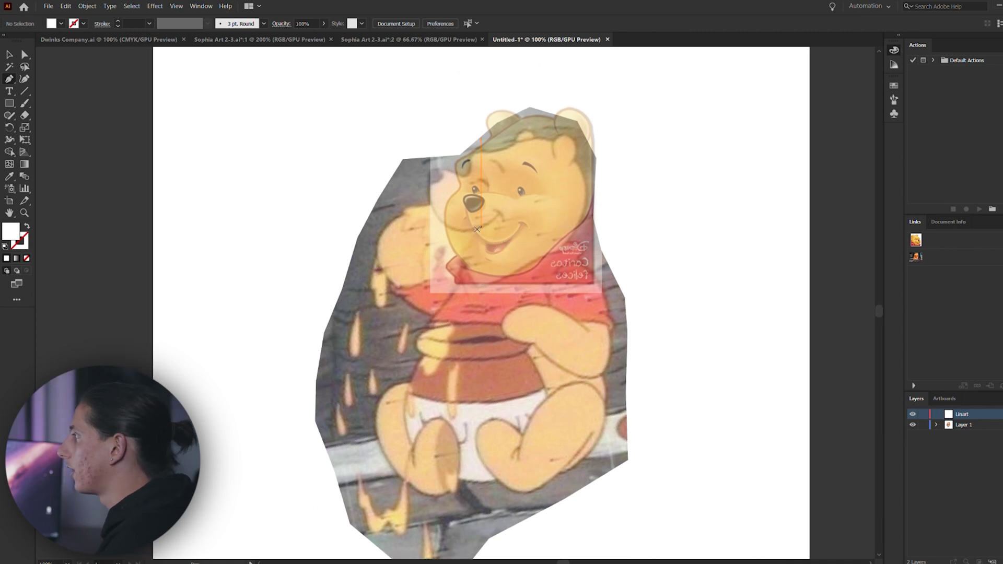
scroll(478, 251, up, 2)
scroll(439, 247, down, 8)
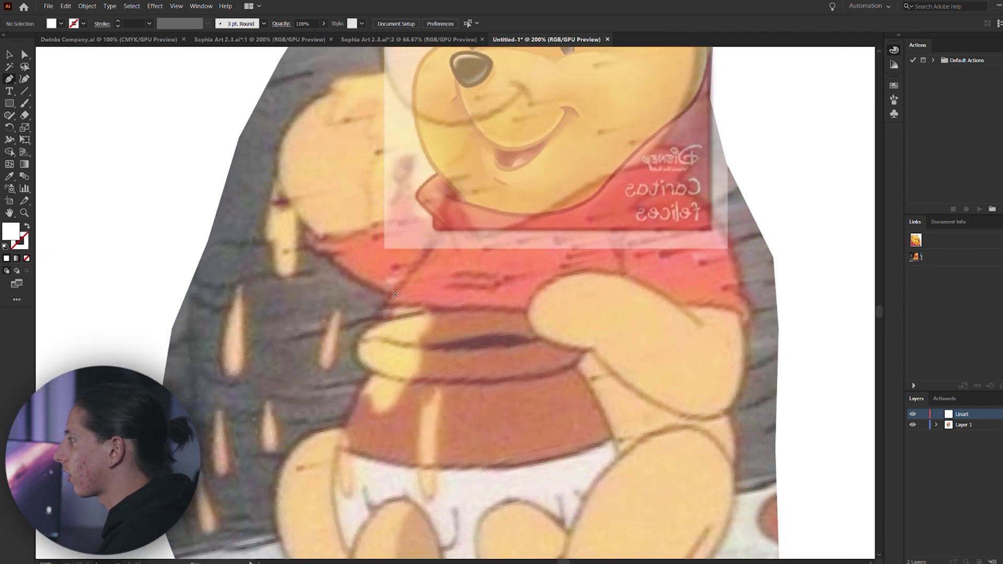
click(395, 294)
scroll(392, 335, up, 2)
drag(390, 317, 390, 348)
Give the short curve no fill and a black stroke
key(v)
click(419, 306)
click(404, 291)
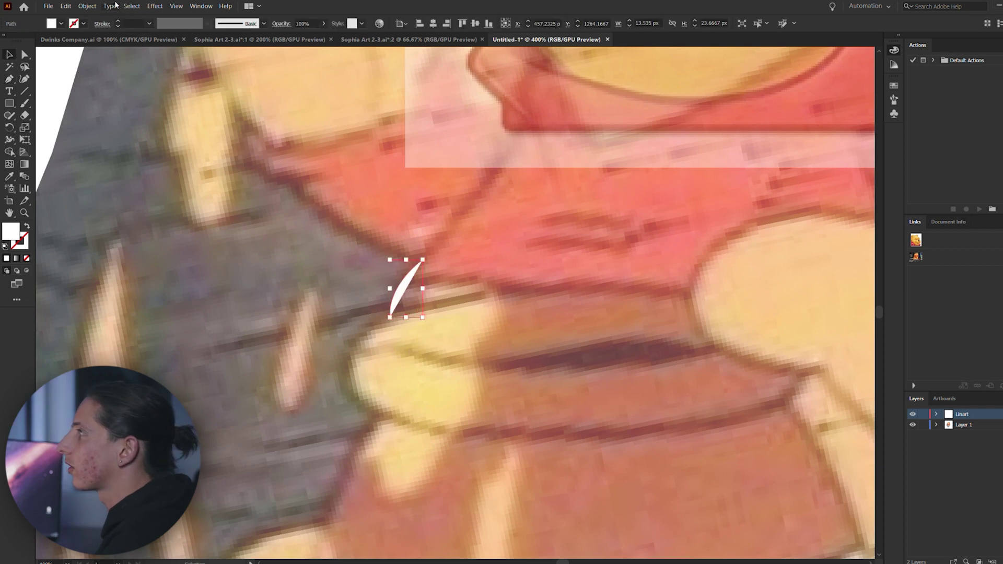
key(shift+x)
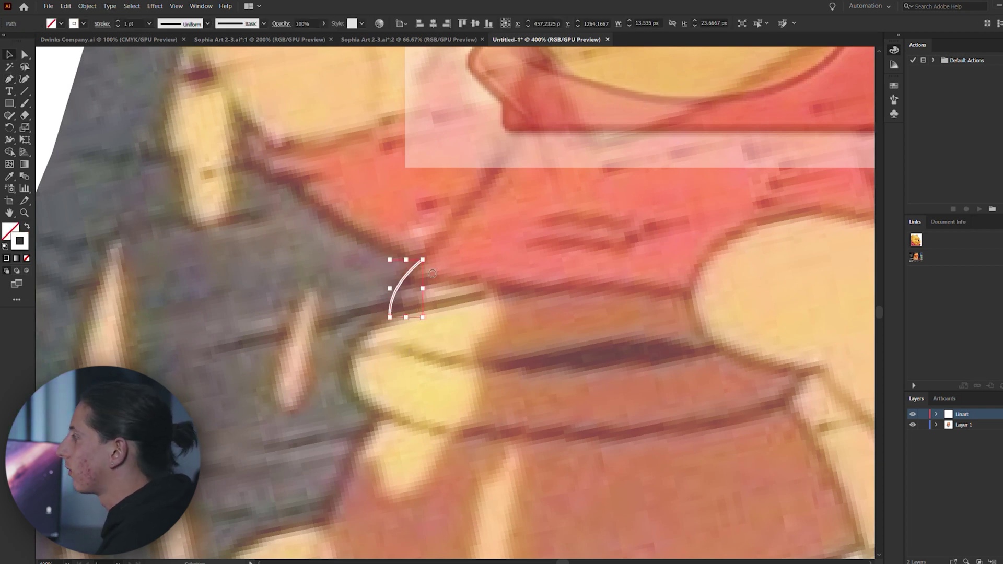
click(609, 222)
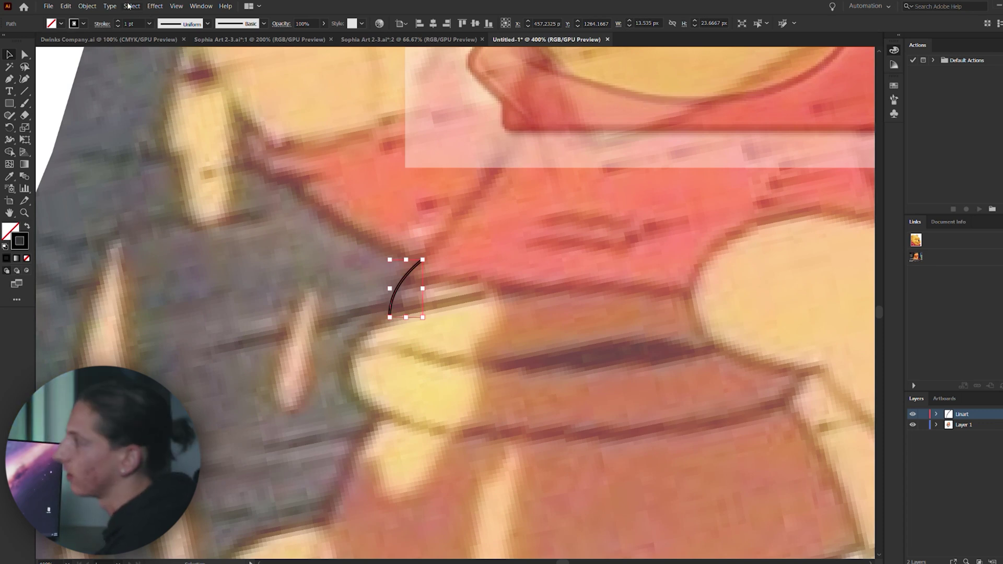
Set the short curve's stroke weight to 4 pt
click(118, 22)
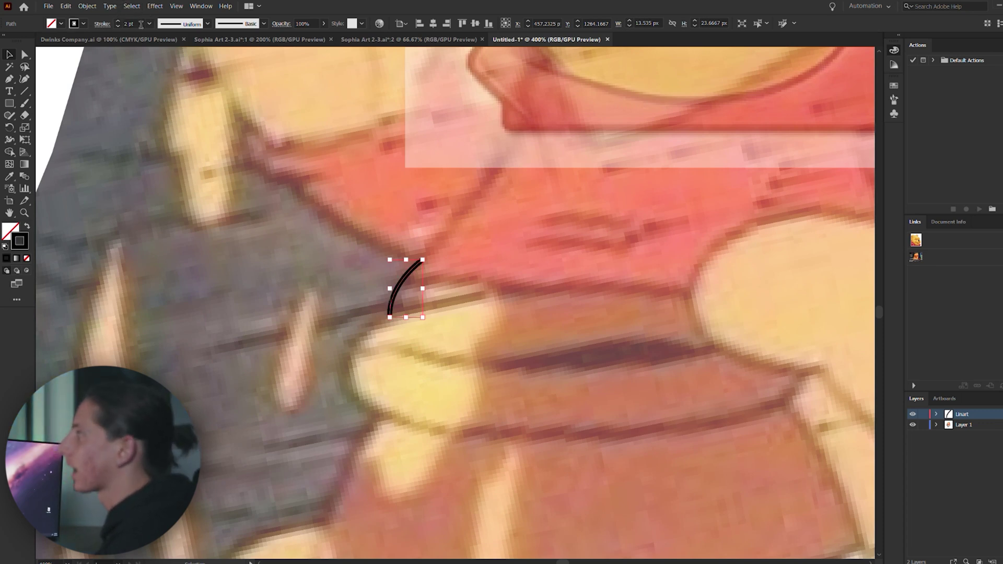
click(118, 22)
scroll(341, 144, down, 3)
click(428, 270)
scroll(386, 230, up, 2)
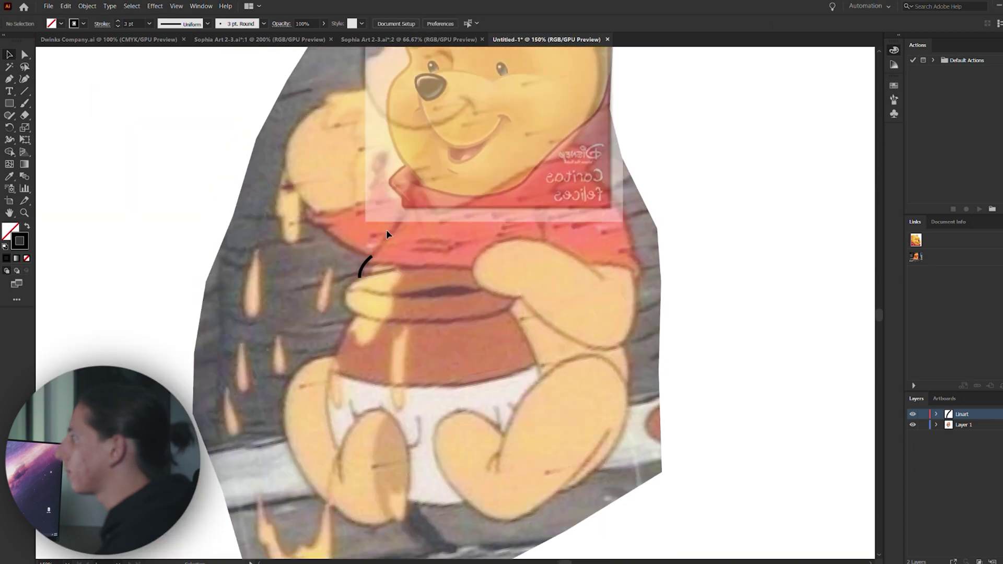
scroll(361, 269, up, 1)
click(360, 269)
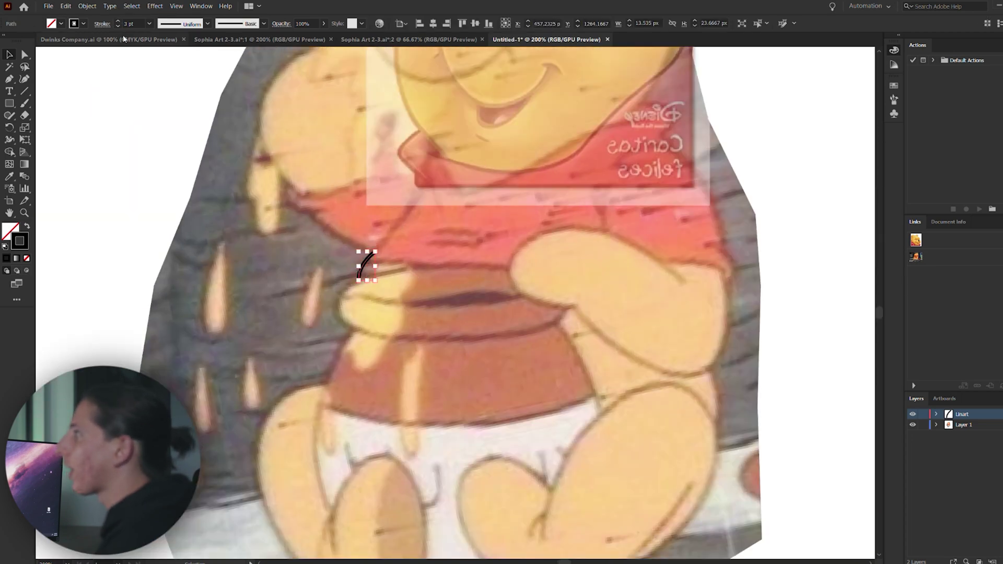
click(118, 21)
key(ctrl+shift+a)
scroll(334, 168, down, 2)
scroll(383, 253, up, 3)
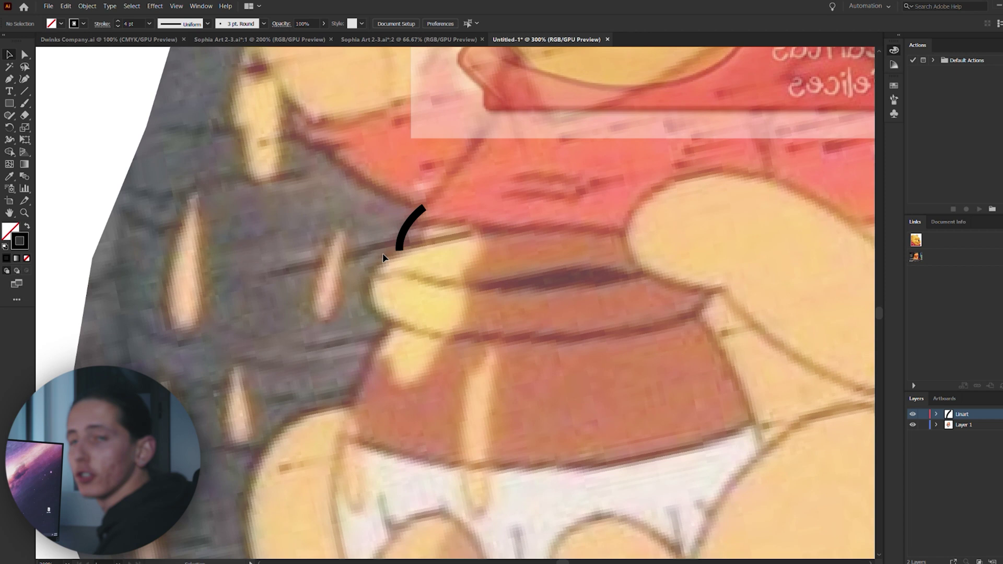
Draw a second curved Pen path about 25 × 32 px along the shirt crease, ending near the first curve's upper end
key(p)
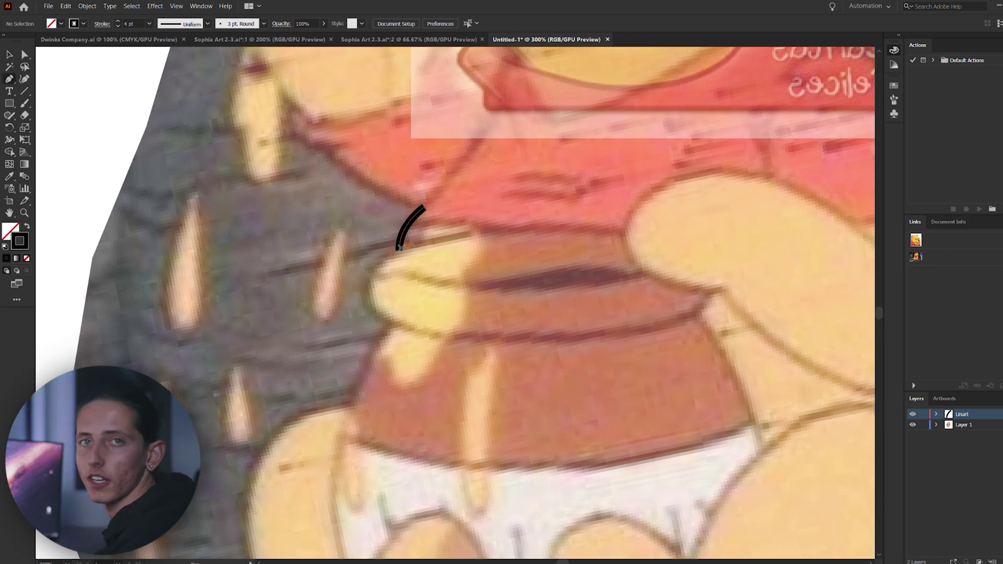
scroll(409, 246, up, 2)
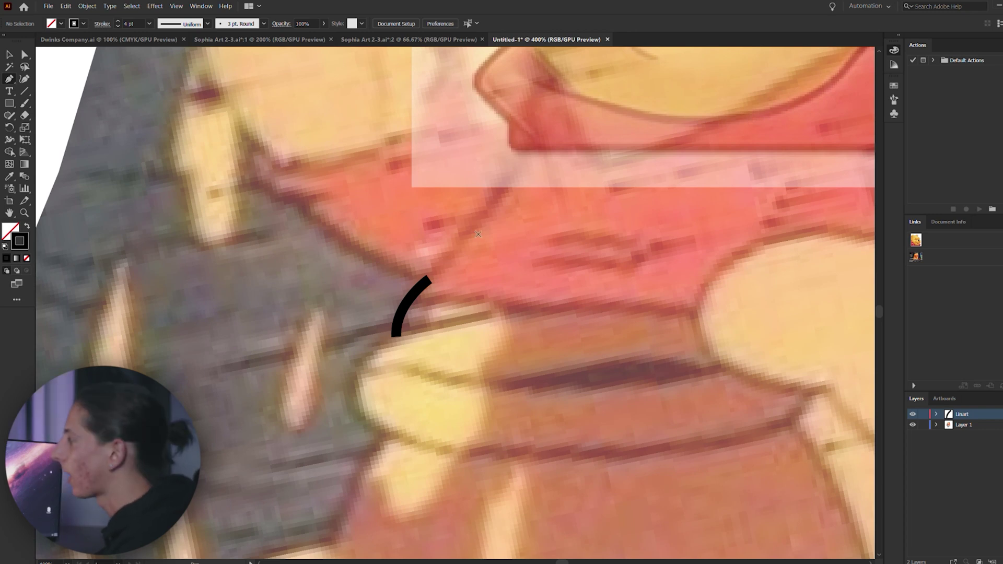
click(496, 198)
drag(436, 276, 401, 303)
key(v)
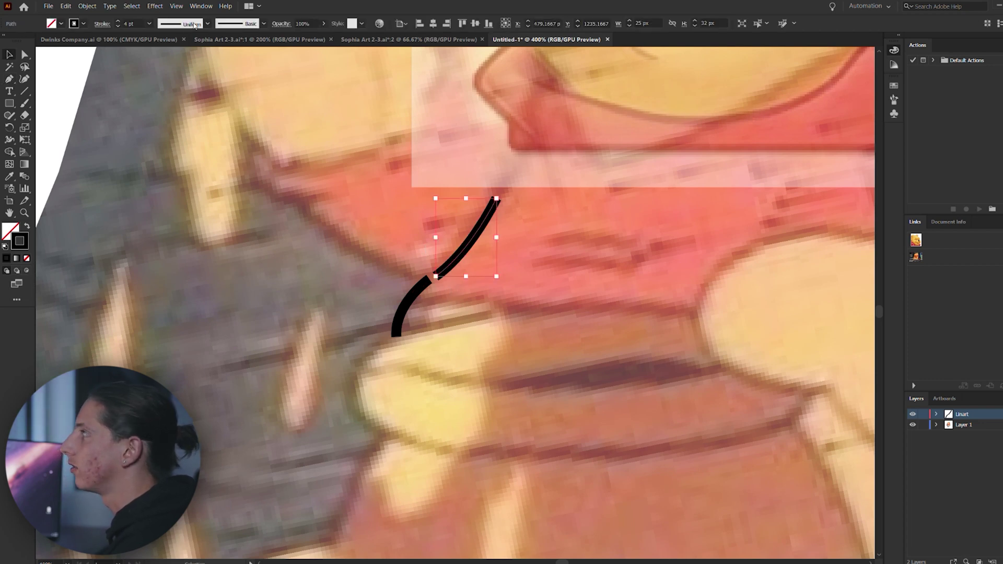
Apply a tapered width profile to the shirt crease curve so it narrows toward its upper end
click(178, 103)
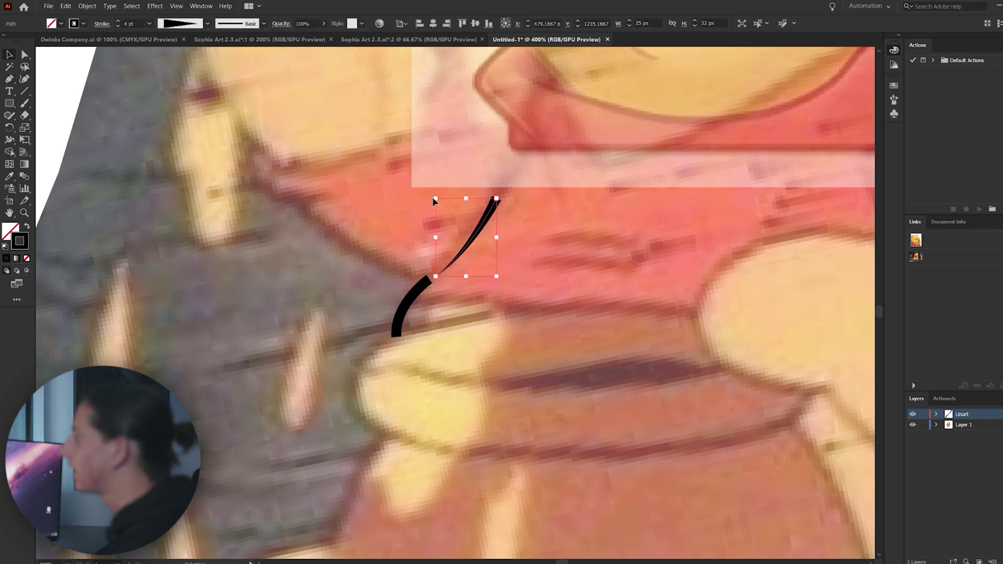
key(p)
click(496, 199)
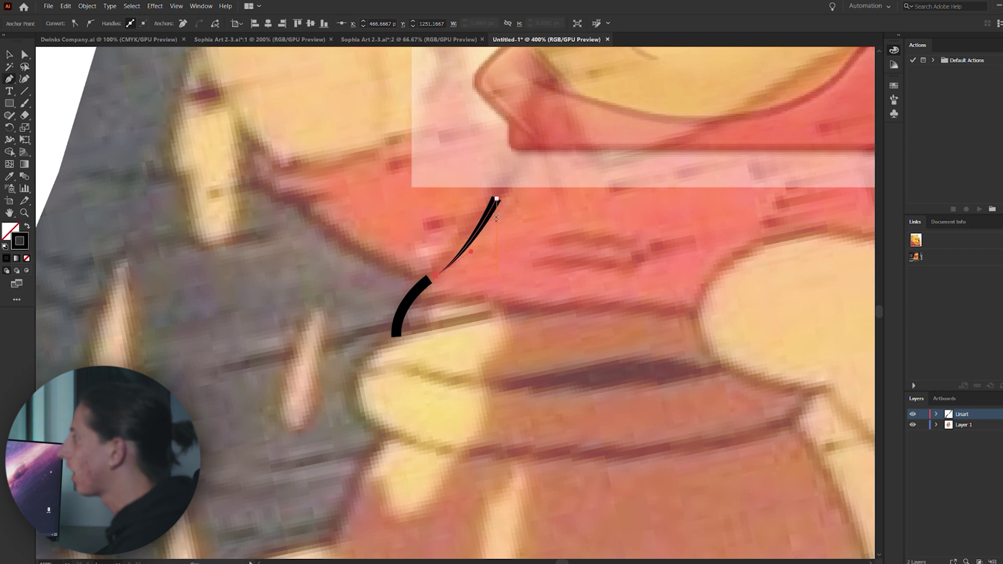
click(496, 199)
key(v)
click(499, 240)
Move the crease curve's thick end anchor onto the upper end of the first curve so the two strokes join
scroll(435, 272, up, 2)
key(a)
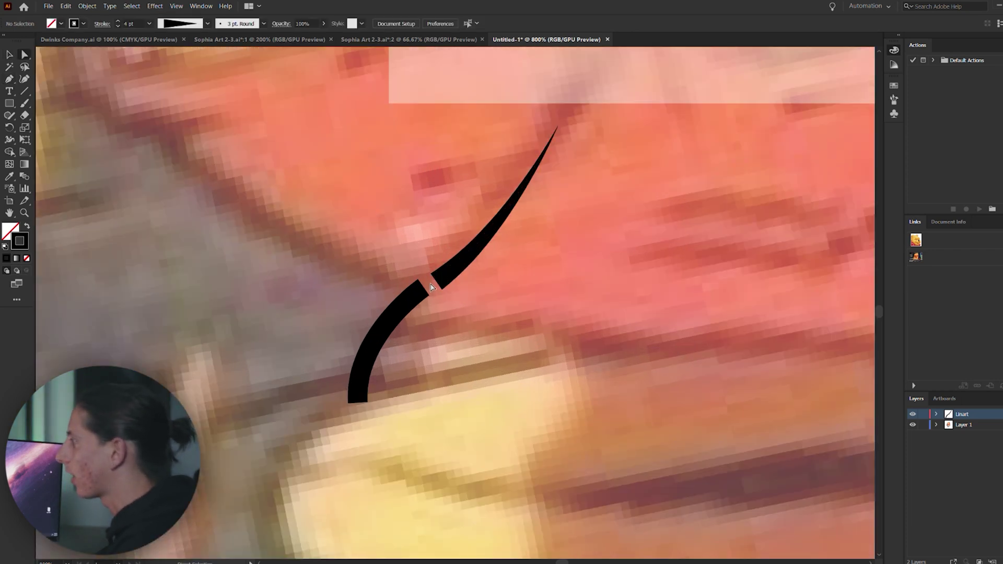
scroll(431, 287, up, 1)
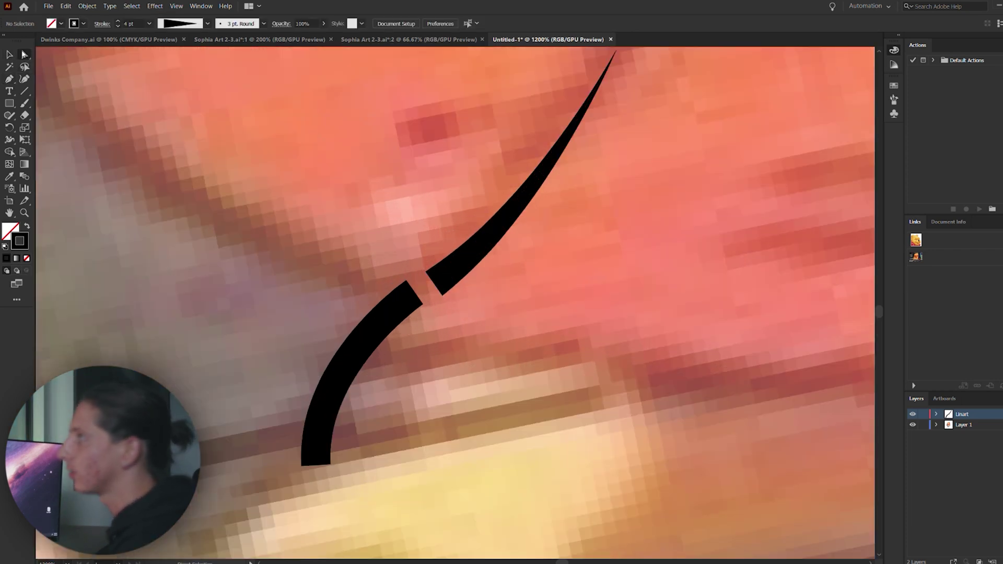
drag(431, 285, 413, 292)
click(447, 297)
scroll(447, 298, down, 4)
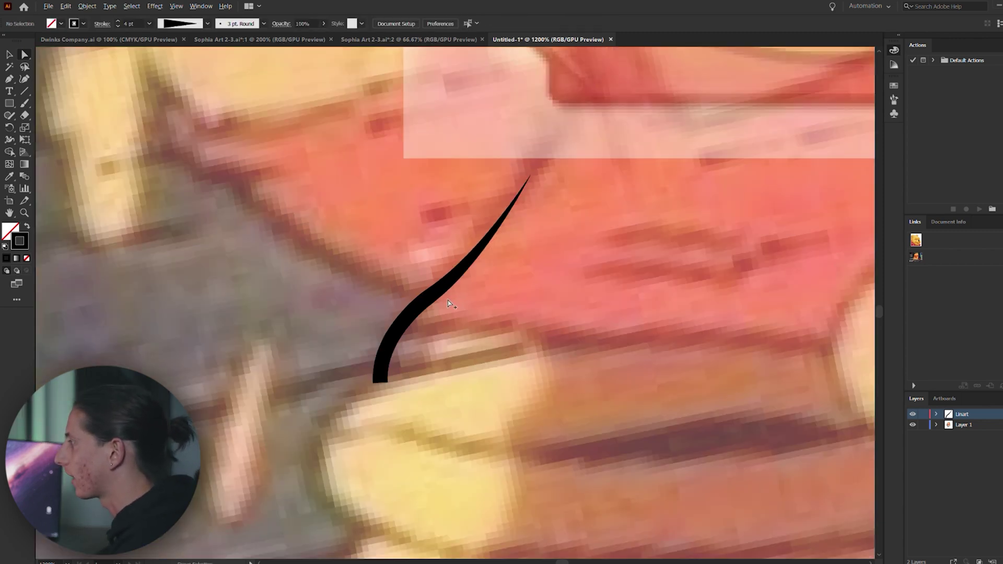
Adjust the crease curve's lower direction handle to smooth its transition into the first stroke
scroll(447, 302, up, 4)
click(432, 282)
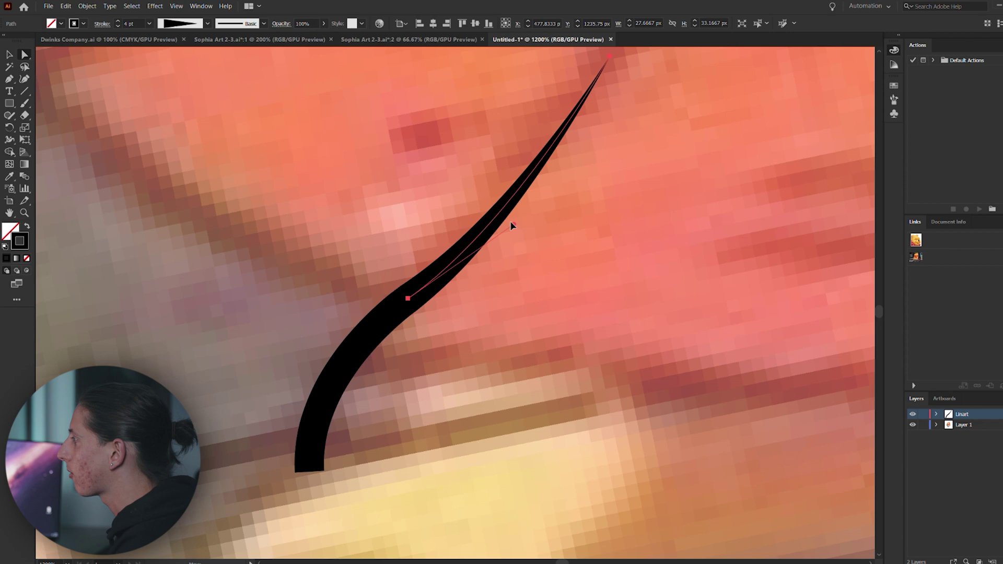
drag(513, 226, 524, 235)
click(460, 291)
scroll(407, 314, up, 4)
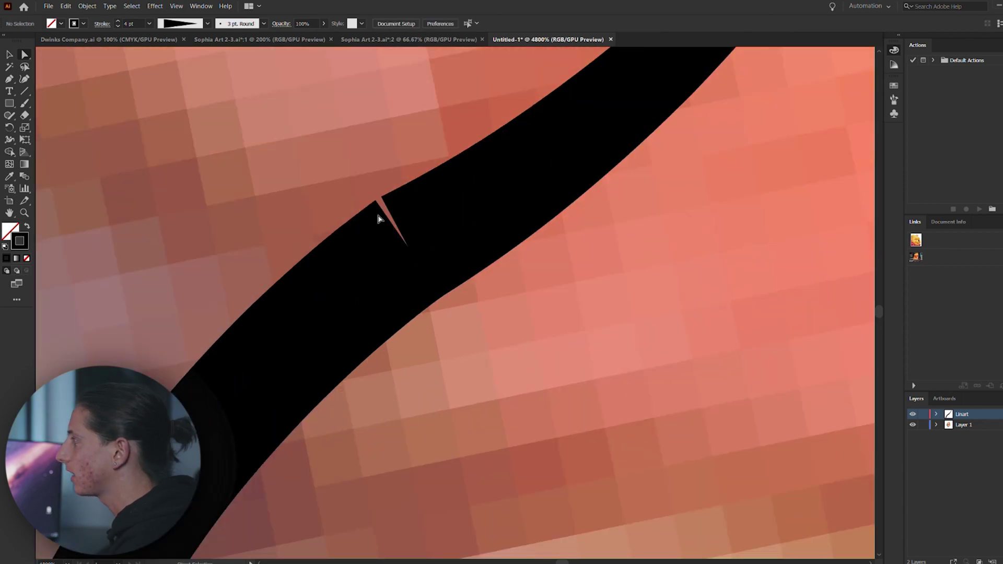
scroll(404, 230, down, 2)
click(420, 228)
scroll(424, 230, down, 1)
scroll(433, 229, up, 1)
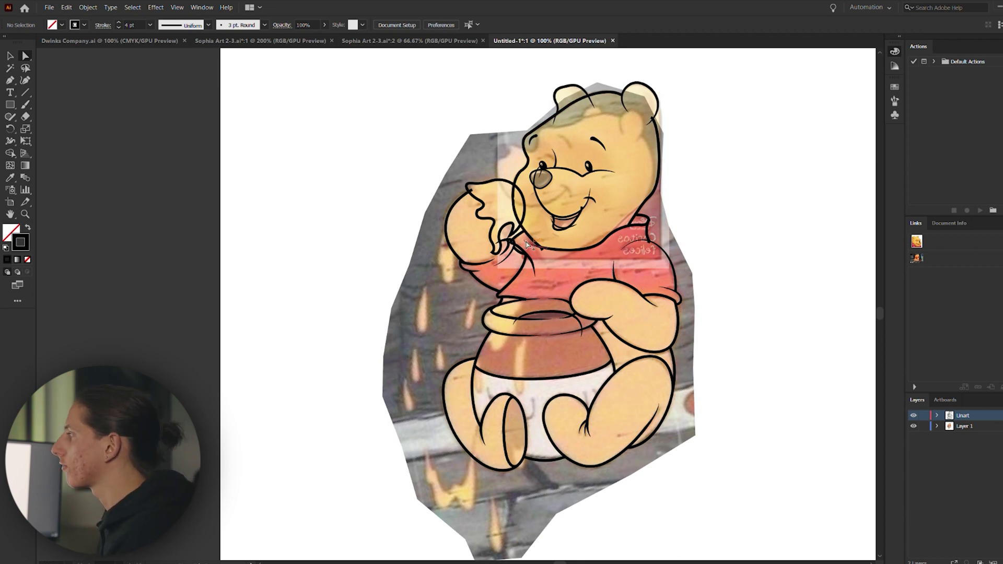
Select all the line art, convert its strokes into filled black outlines and divide them where they cross
scroll(485, 233, up, 4)
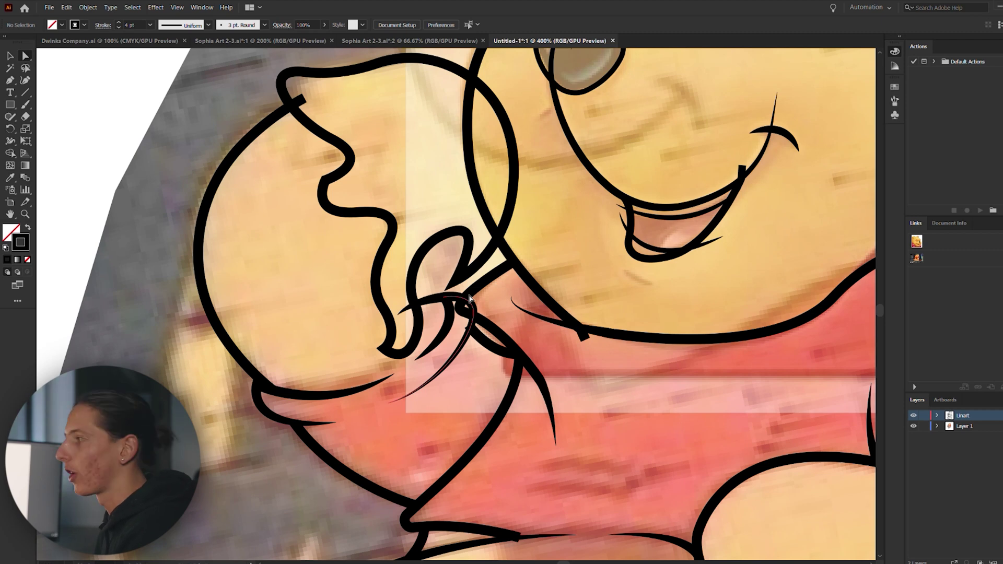
scroll(469, 298, down, 1)
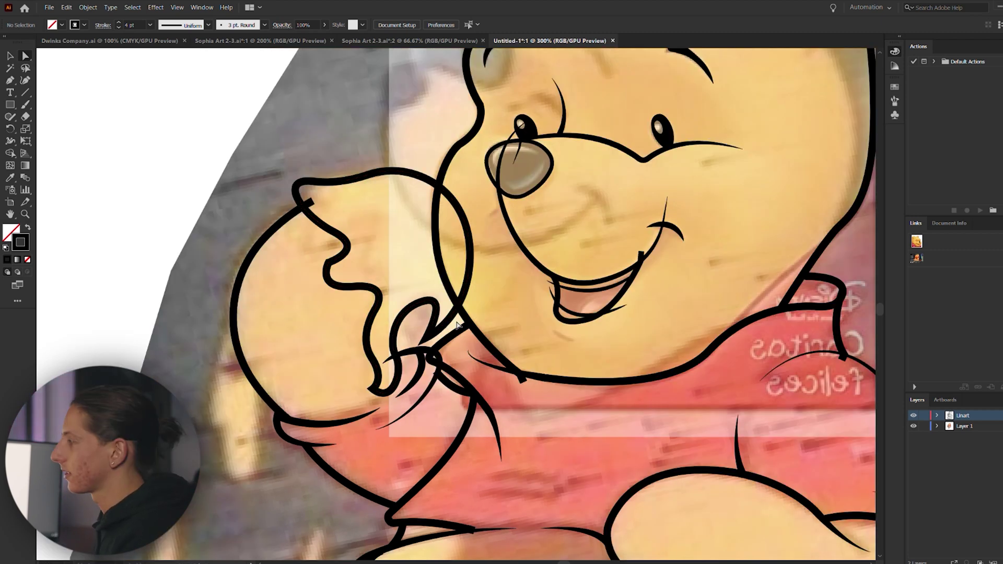
drag(681, 510, 366, 95)
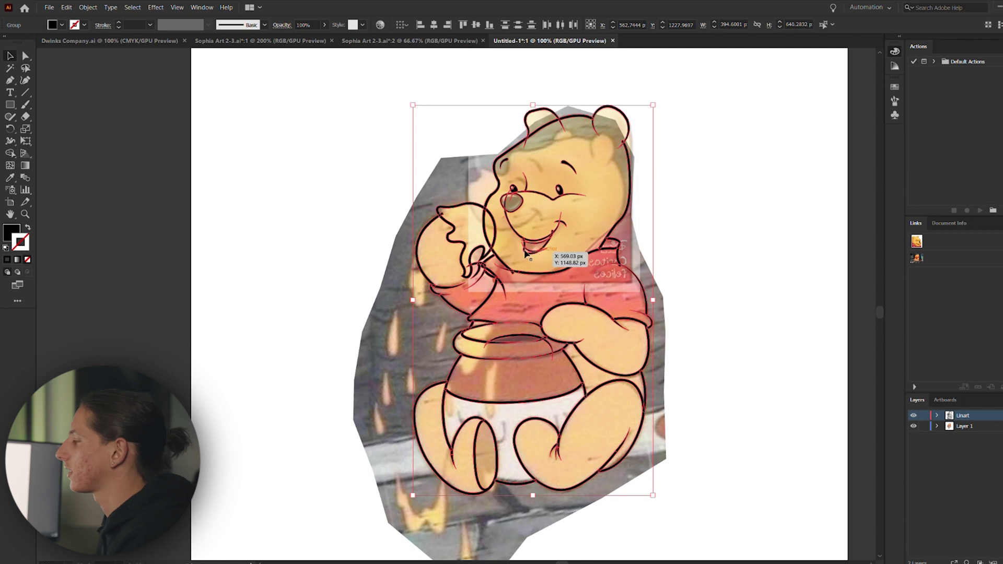
scroll(504, 252, up, 5)
scroll(460, 295, up, 1)
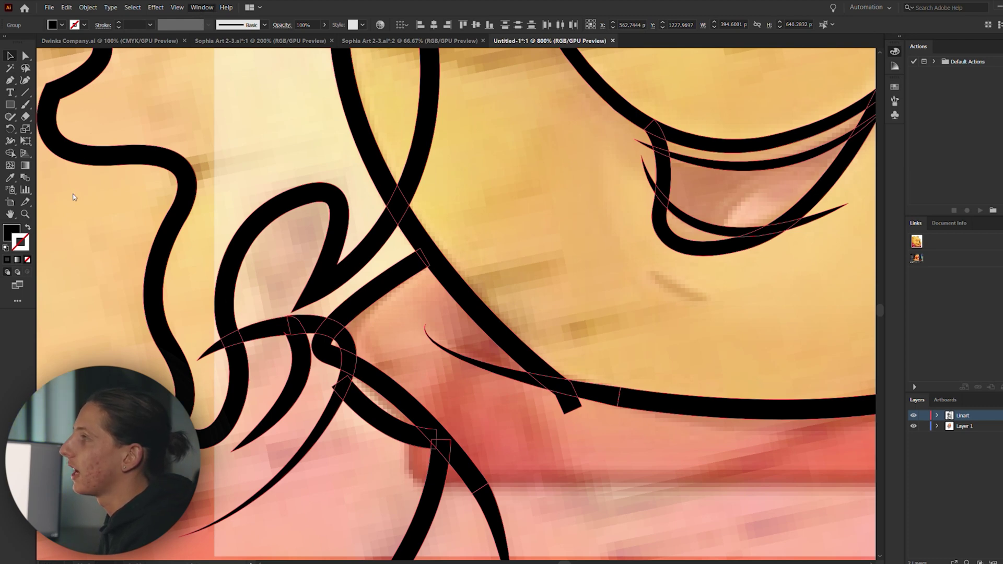
scroll(436, 332, down, 2)
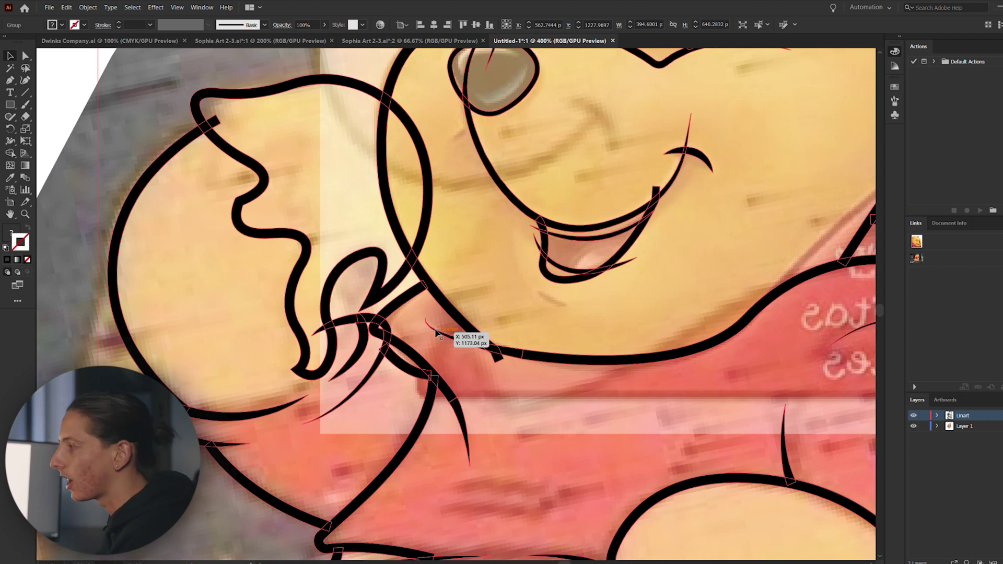
scroll(434, 312, down, 1)
click(495, 365)
scroll(468, 360, left, 2)
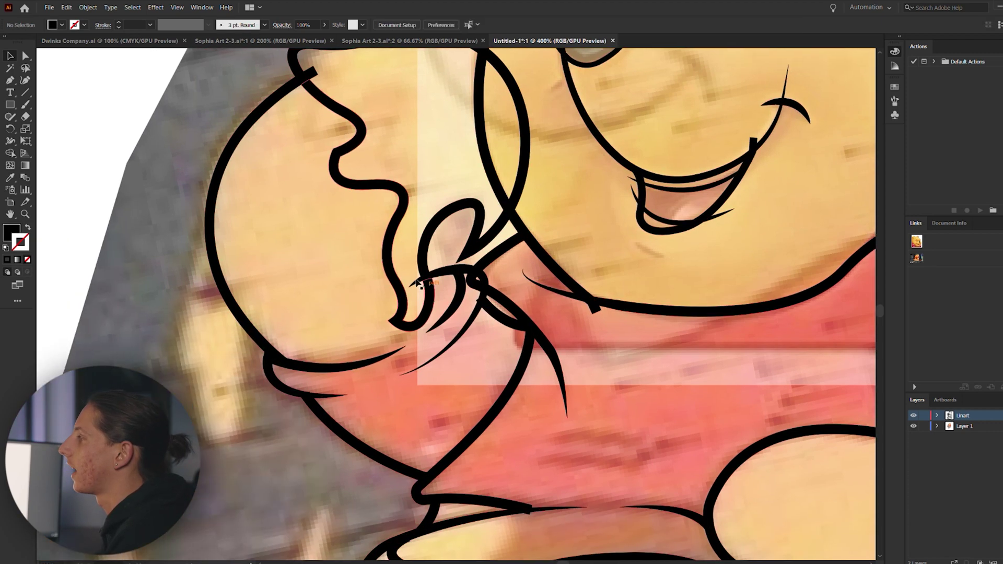
Delete the overshooting stroke ends at the raised hand's wrist crease and at the upper end of the arm outline
scroll(416, 283, up, 4)
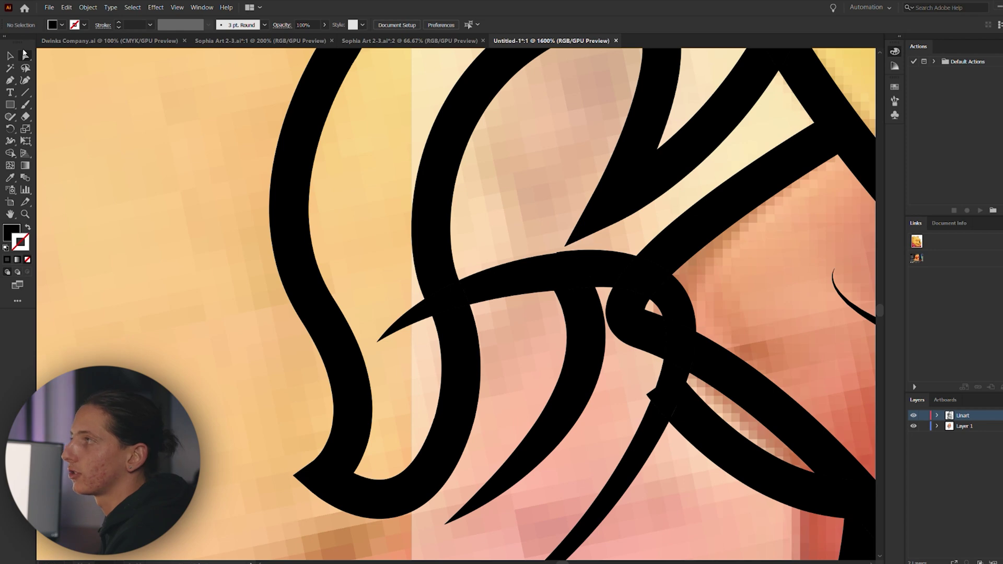
click(415, 320)
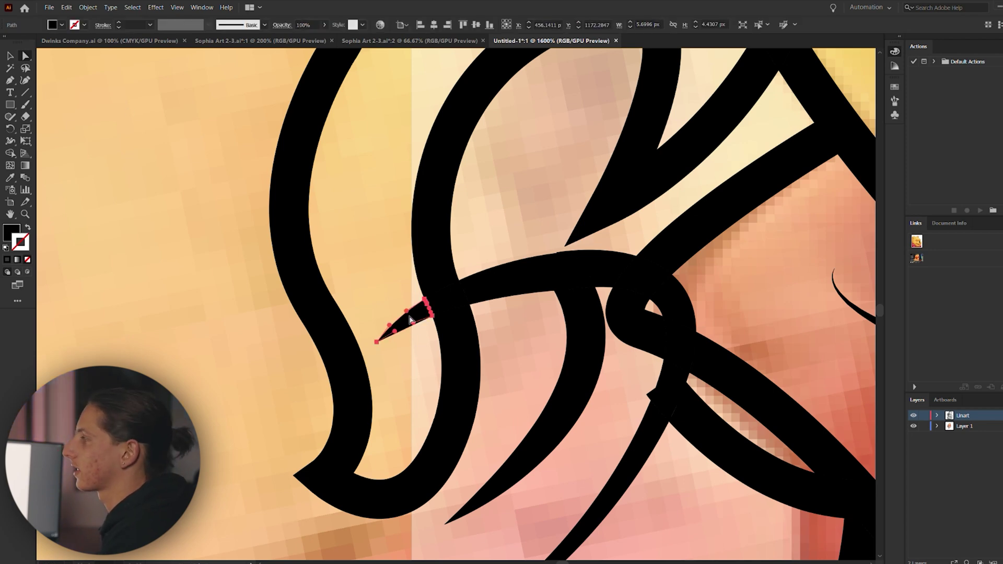
key(Delete)
scroll(437, 327, down, 6)
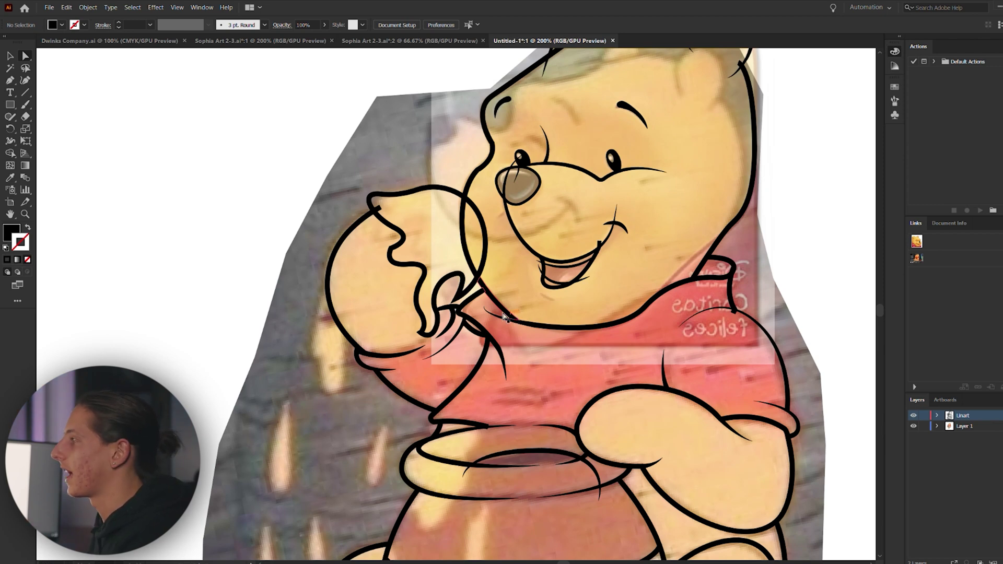
scroll(373, 209, up, 6)
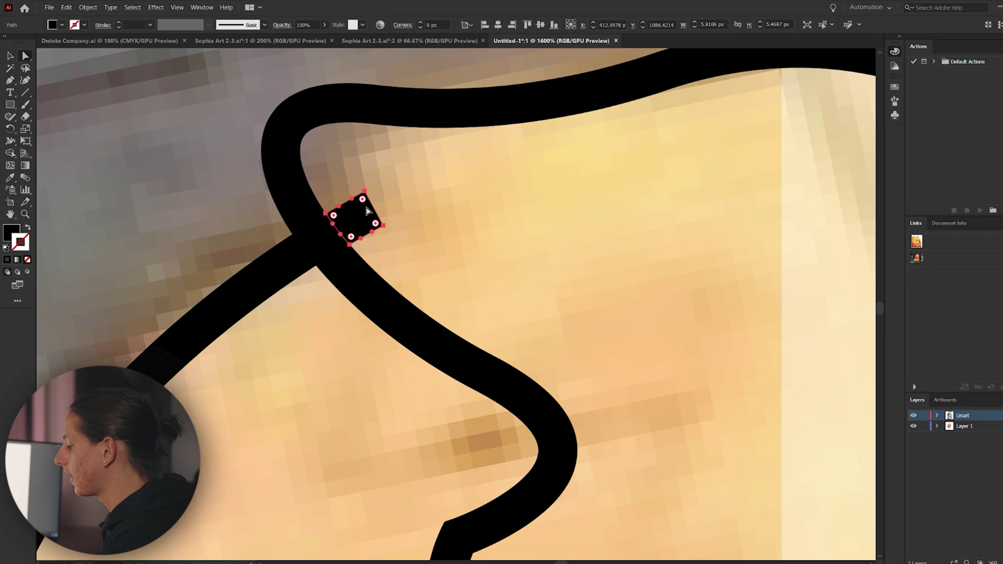
scroll(414, 226, down, 5)
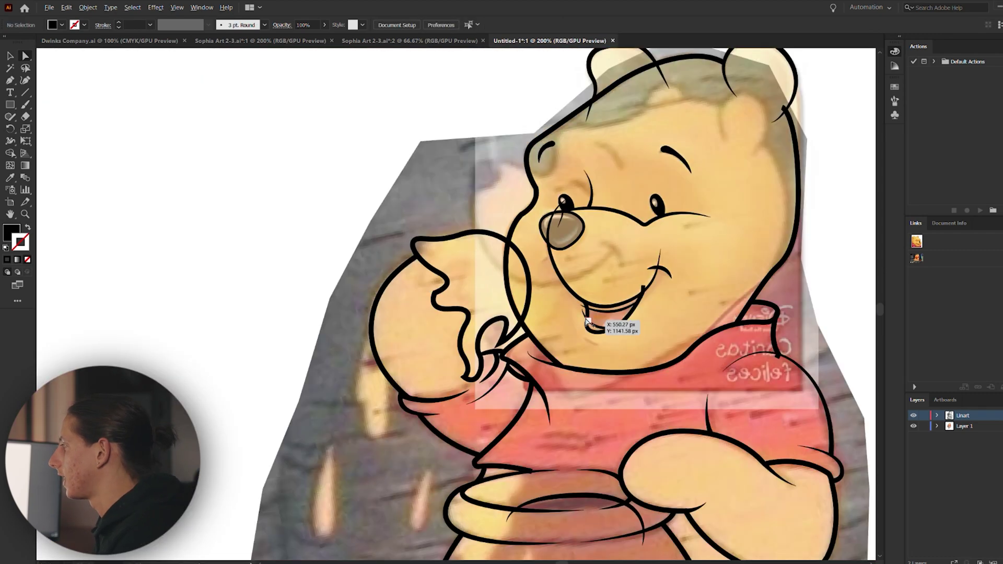
Delete the overshooting line ends at the mouth's inner corner and below the lower lip
scroll(575, 316, up, 4)
click(581, 245)
key(Delete)
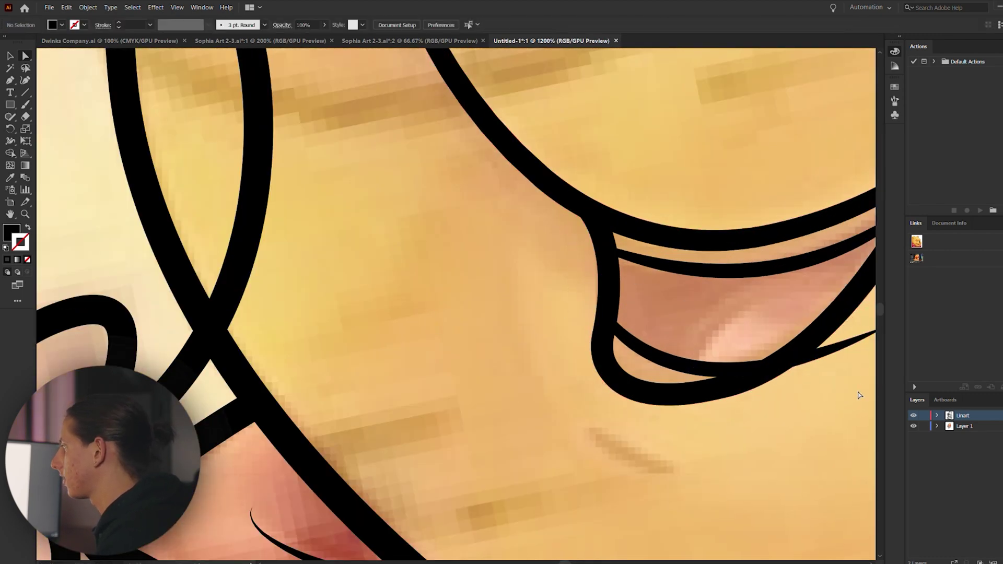
click(826, 358)
key(Delete)
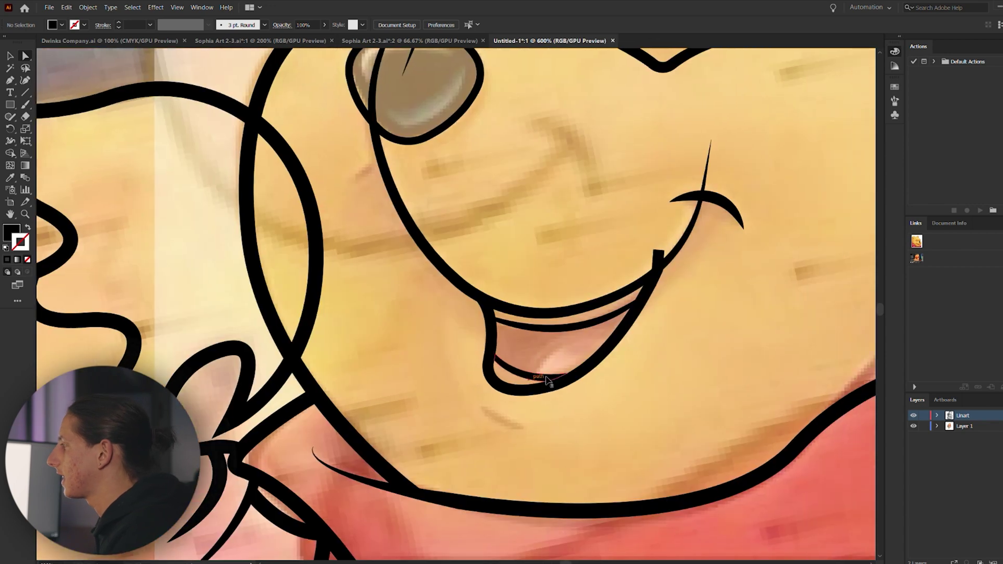
scroll(548, 380, down, 2)
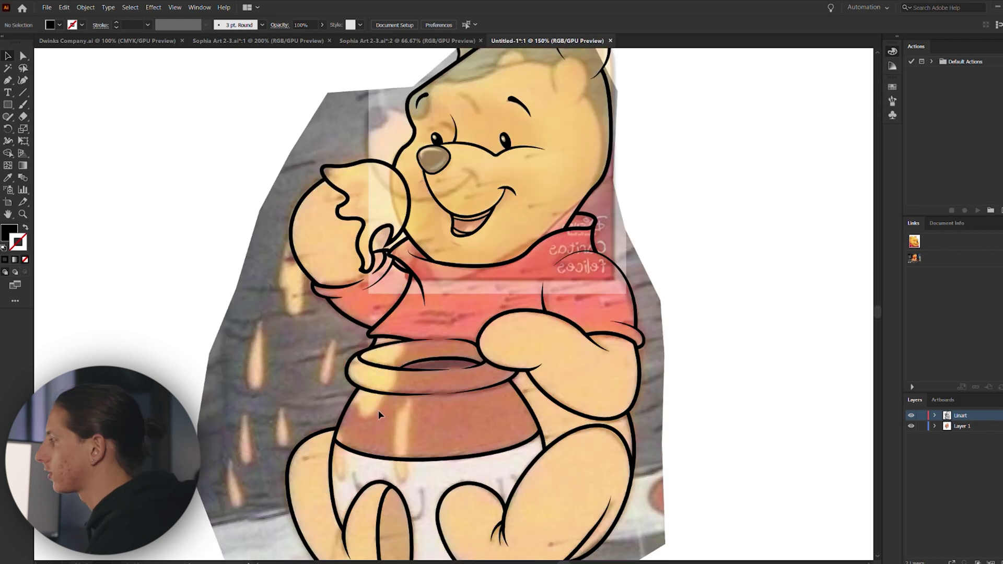
Draw a small closed black Pen shape with a curved edge to smooth the junction of the honey pot's rim and side
scroll(345, 381, up, 10)
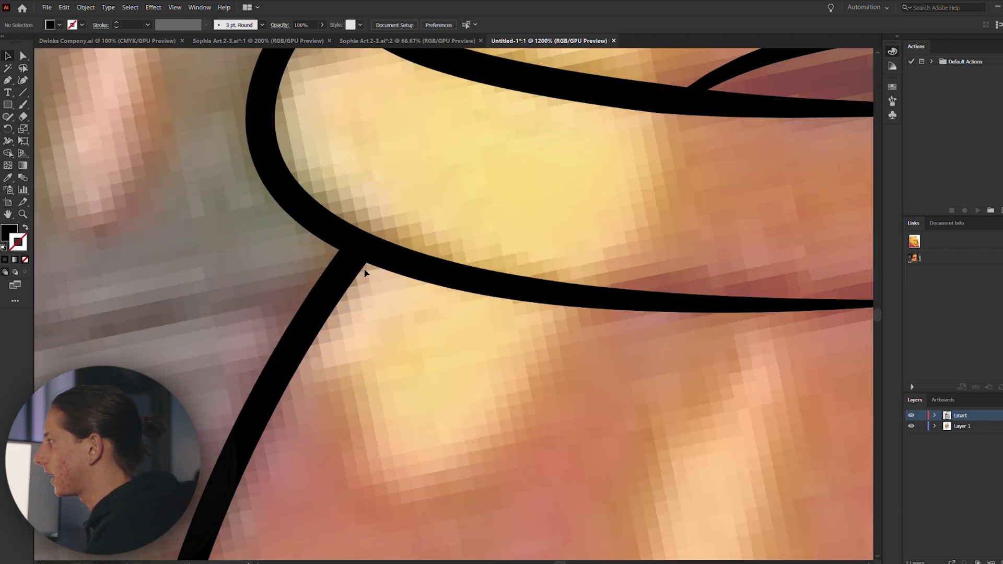
key(a)
key(p)
click(325, 323)
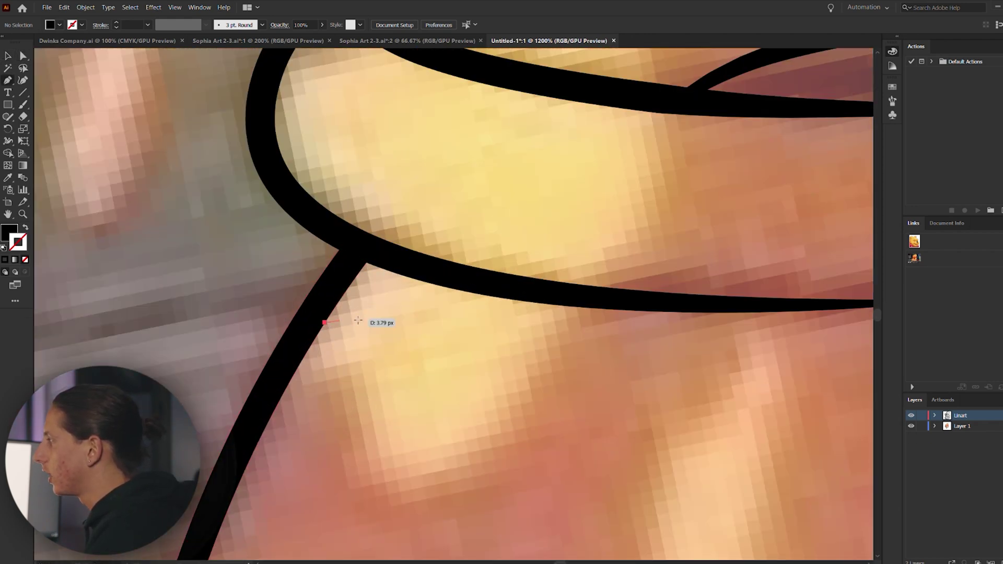
drag(443, 287, 531, 308)
click(443, 286)
click(408, 268)
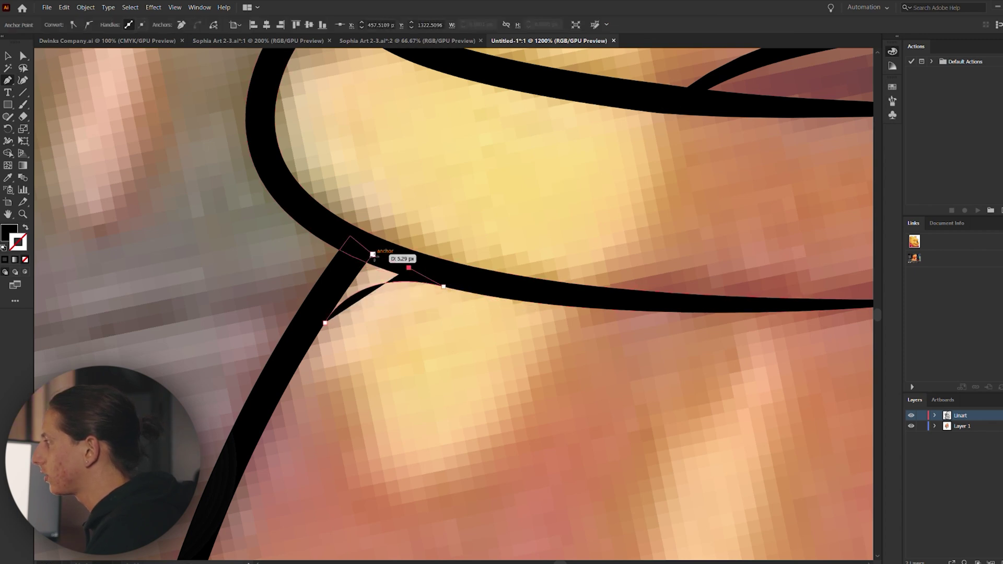
click(372, 255)
click(342, 271)
click(324, 323)
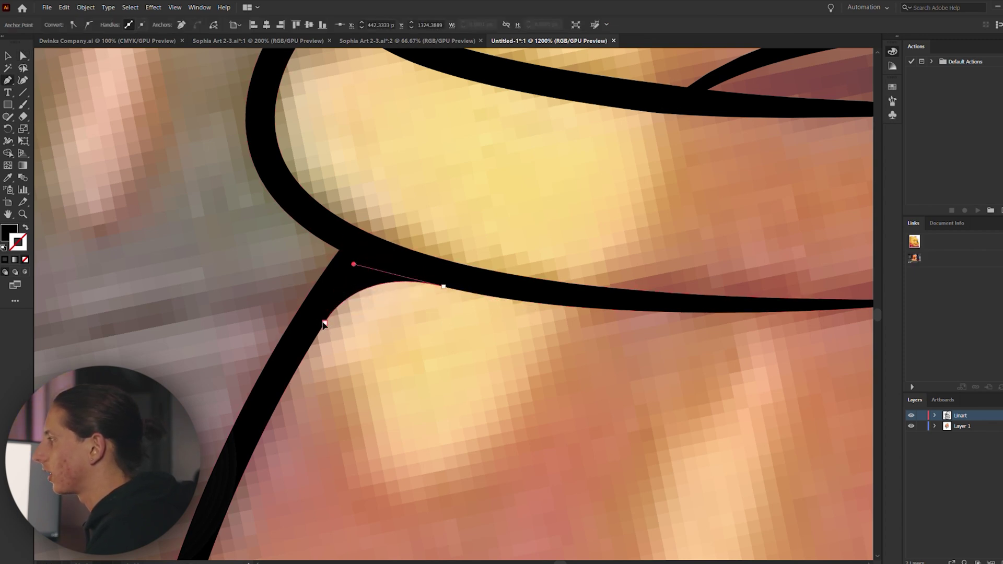
key(a)
click(376, 329)
scroll(376, 329, down, 4)
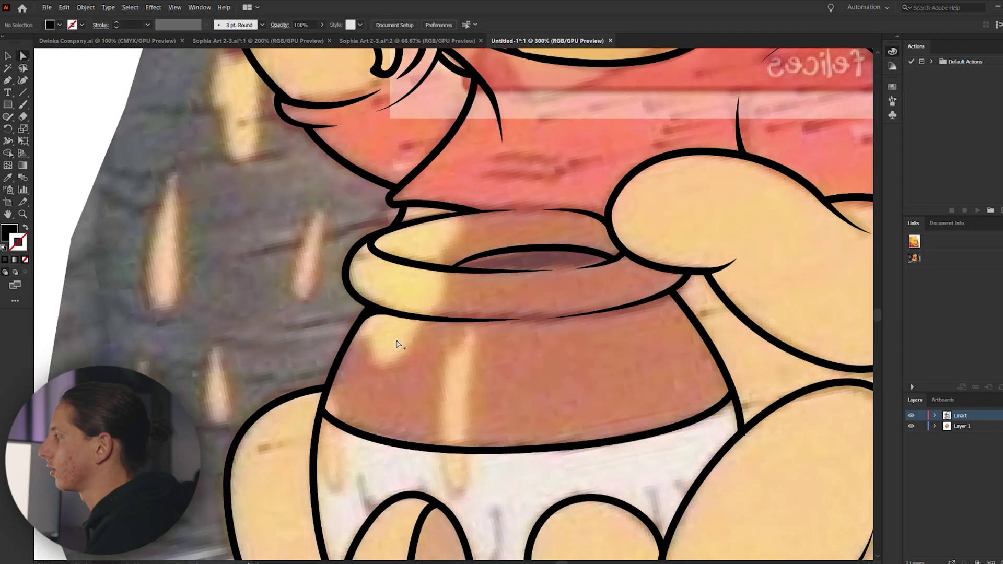
Select all black outline pieces with the Magic Wand and unite them into one merged, grouped shape
scroll(397, 345, down, 2)
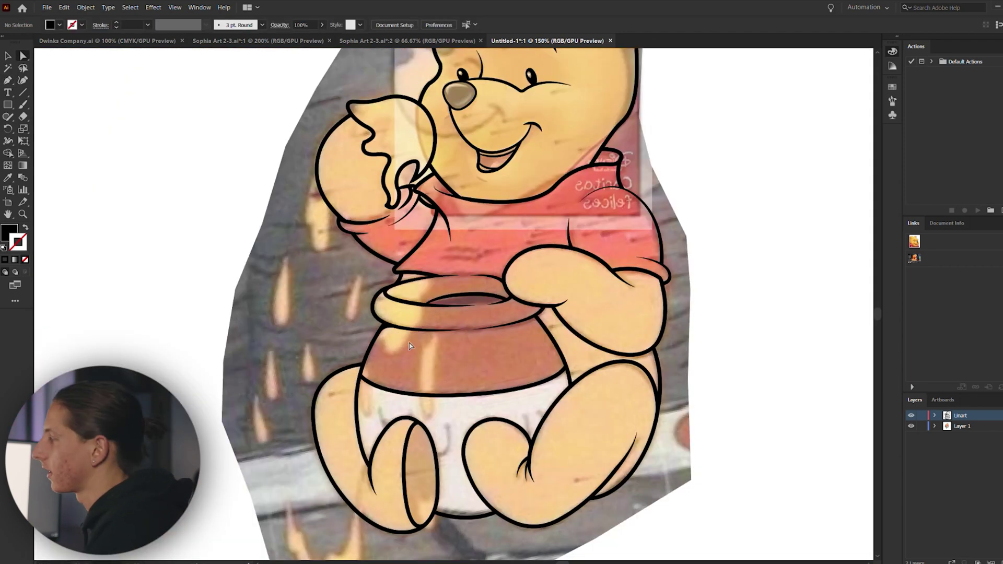
scroll(410, 346, down, 2)
scroll(441, 366, down, 1)
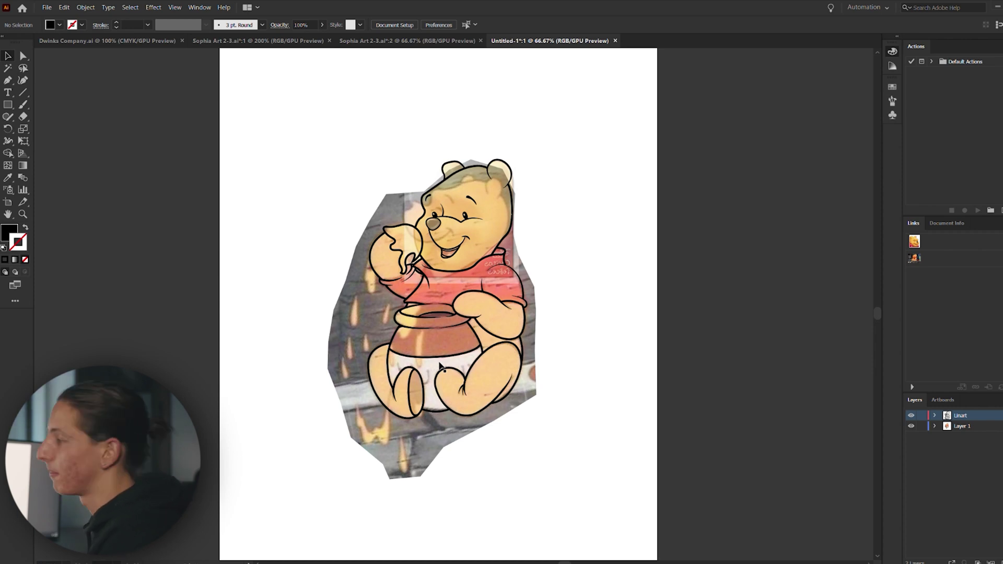
scroll(460, 357, down, 1)
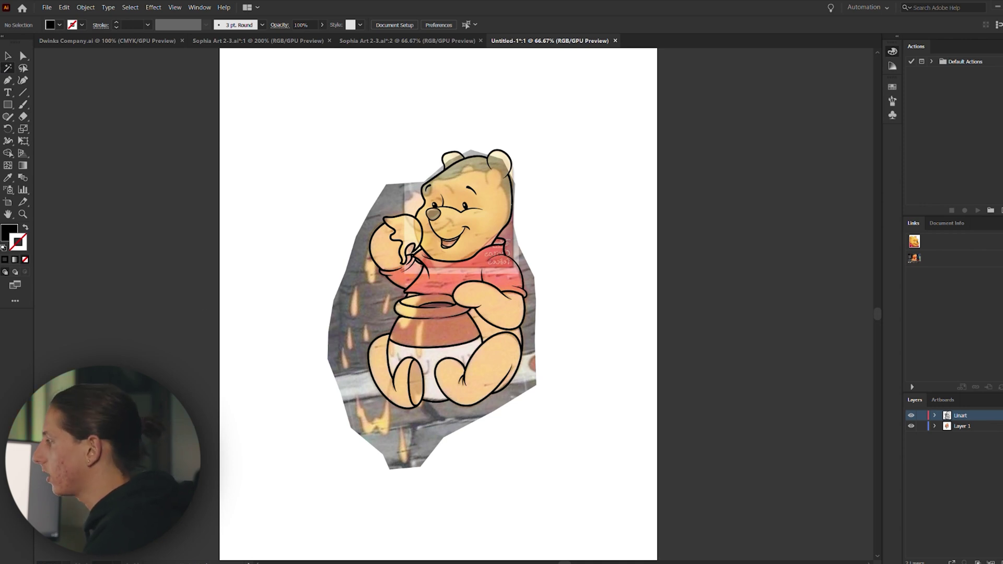
scroll(392, 382, up, 7)
click(428, 385)
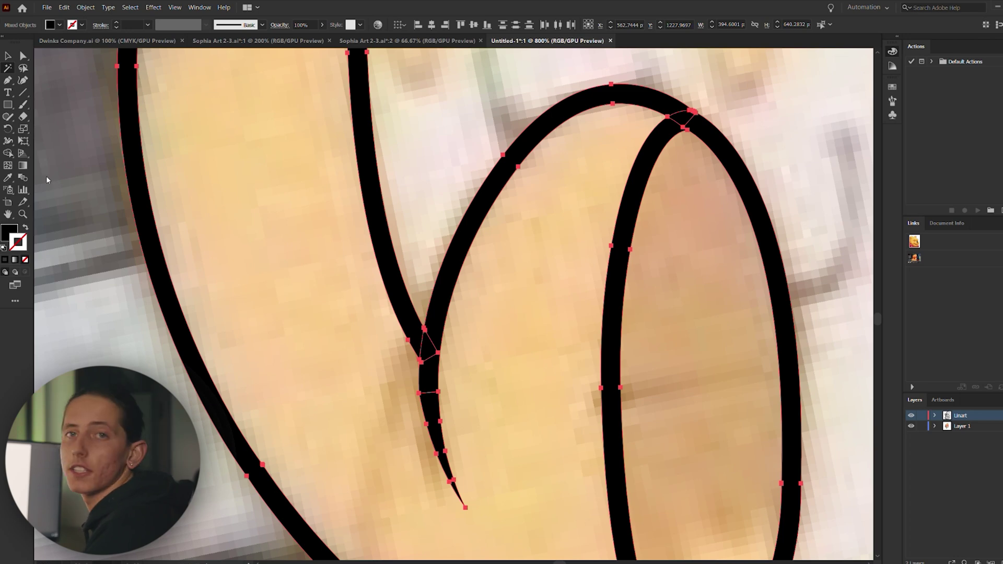
key(ctrl+g)
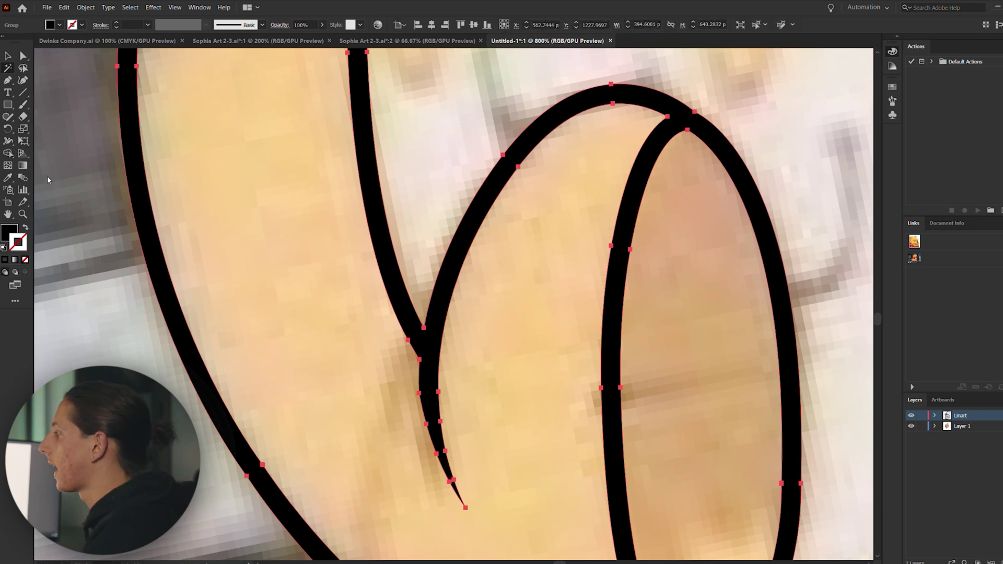
key(ctrl+1)
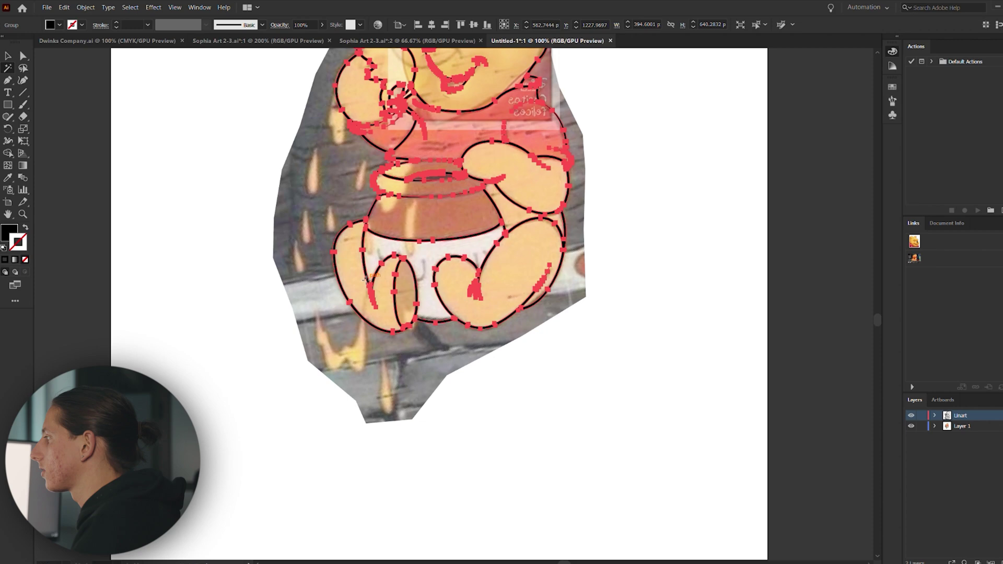
Round the inner outline corners where the honey pot's base meets the foot and the opposite leg
key(a)
click(372, 308)
scroll(377, 332, up, 3)
scroll(387, 339, down, 1)
scroll(451, 381, up, 5)
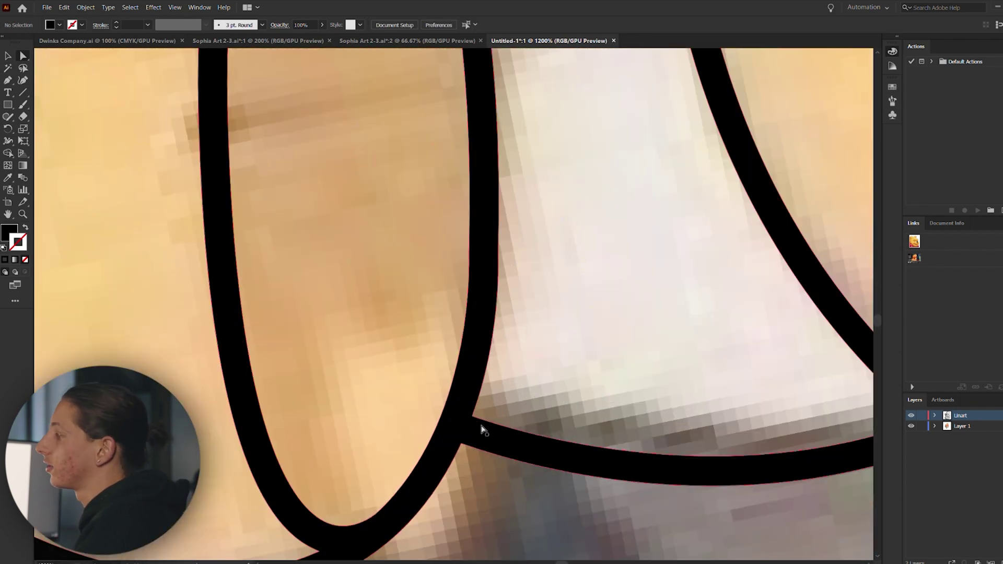
click(472, 417)
drag(480, 416, 578, 366)
scroll(554, 373, down, 4)
scroll(605, 393, up, 3)
click(643, 384)
click(525, 360)
scroll(521, 351, down, 4)
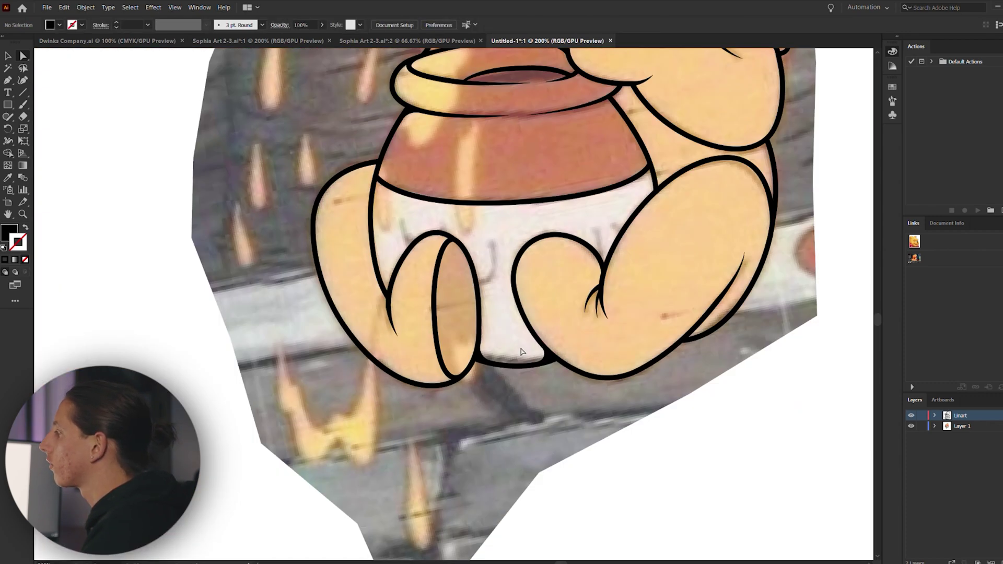
Round the outline corners where the pot's side meets the foot and along the outer edge of the leg crease
scroll(521, 351, up, 2)
alt+scroll(428, 261, up, 3)
click(387, 385)
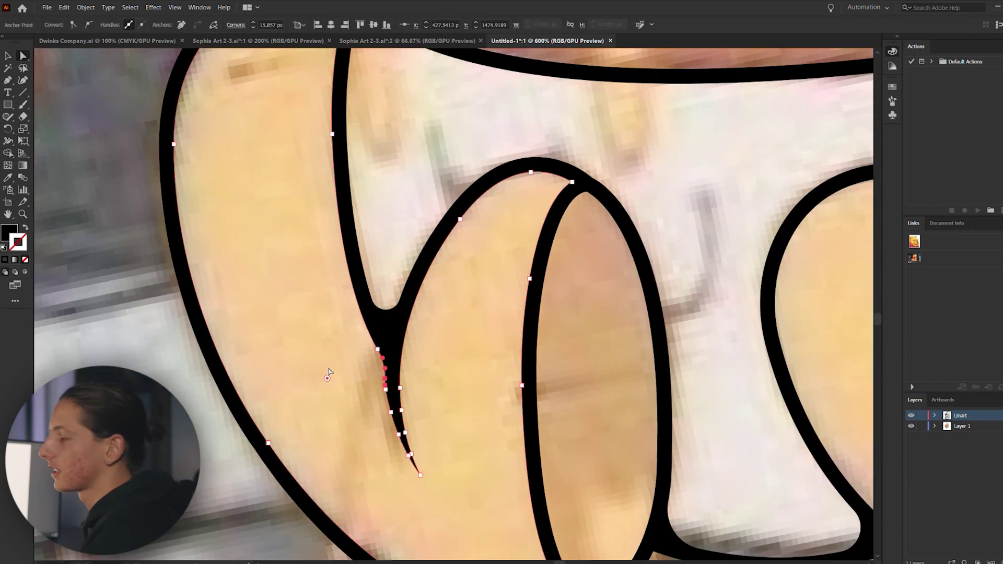
click(330, 372)
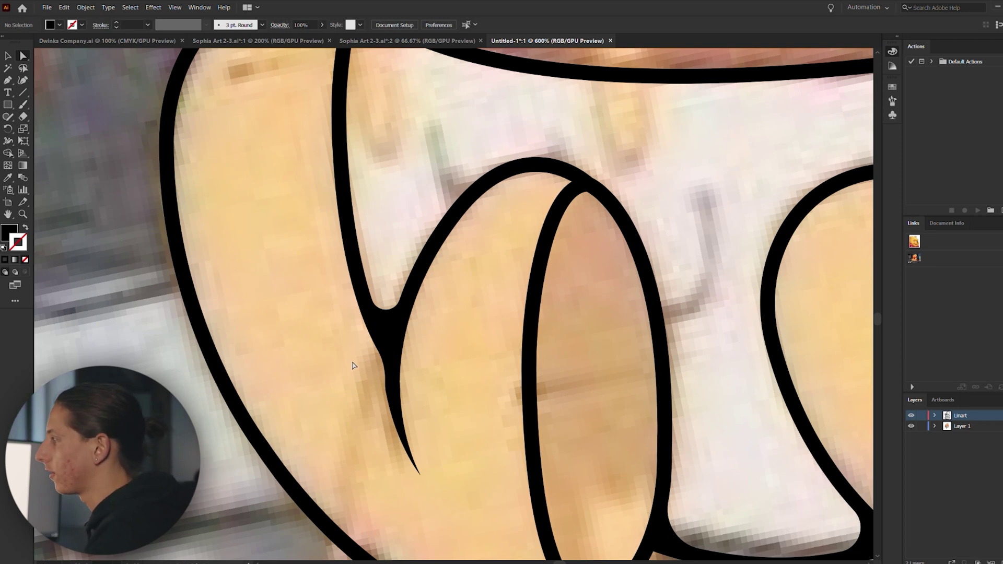
Restore the sharp corner in the notch between pot and foot, and start a curved Pen path bridging its two sides
alt+scroll(387, 313, up, 2)
click(385, 306)
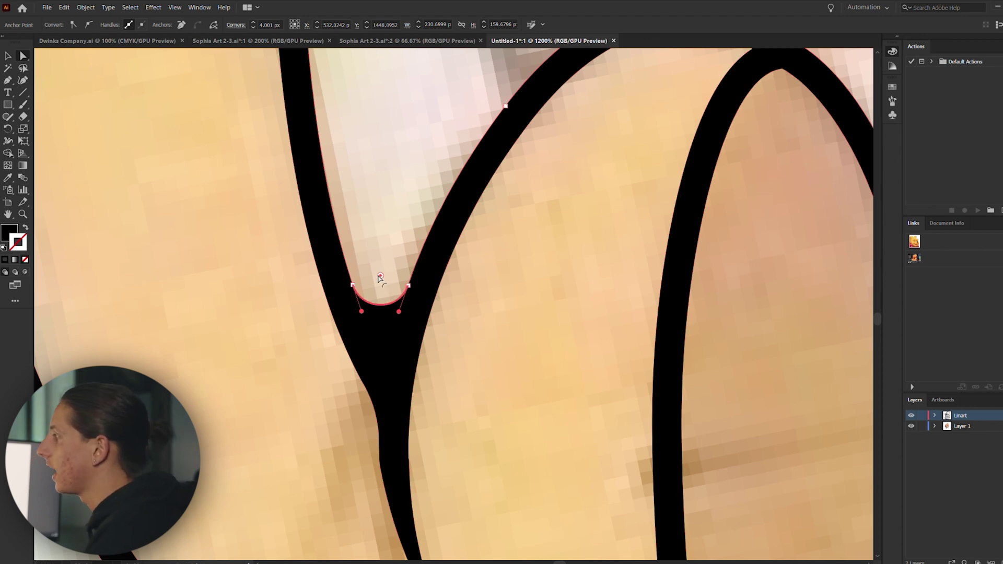
drag(380, 275, 379, 452)
key(ctrl+shift+a)
key(p)
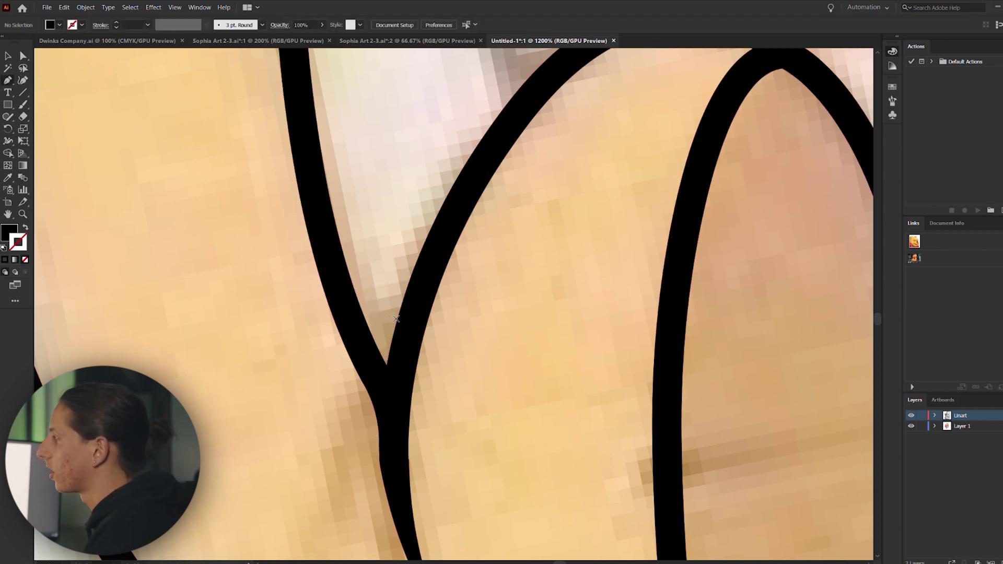
click(342, 252)
drag(397, 321, 422, 282)
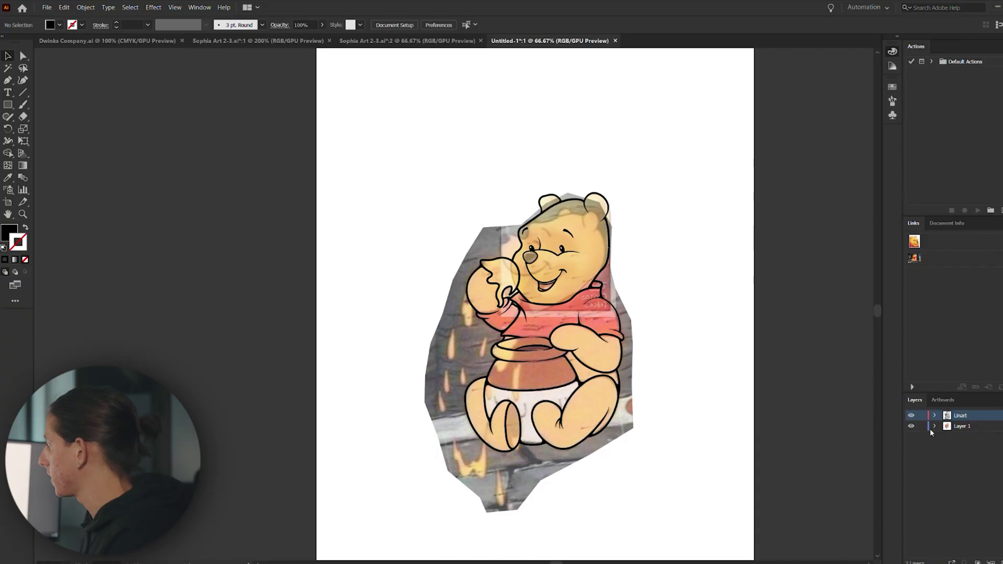
Unlock the reference image in Layer 1 and try moving both reference images clear of the line art
click(934, 426)
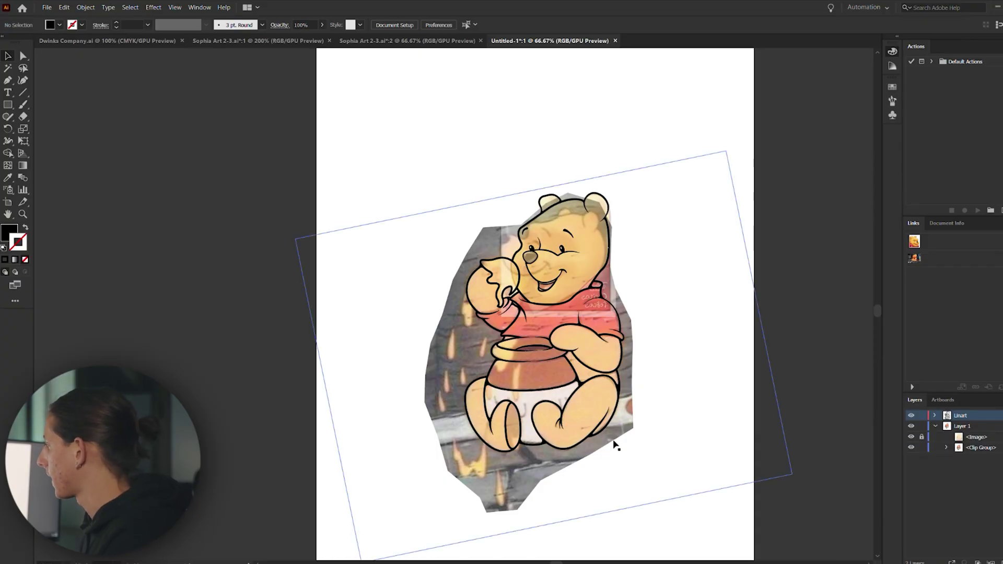
drag(543, 464, 360, 448)
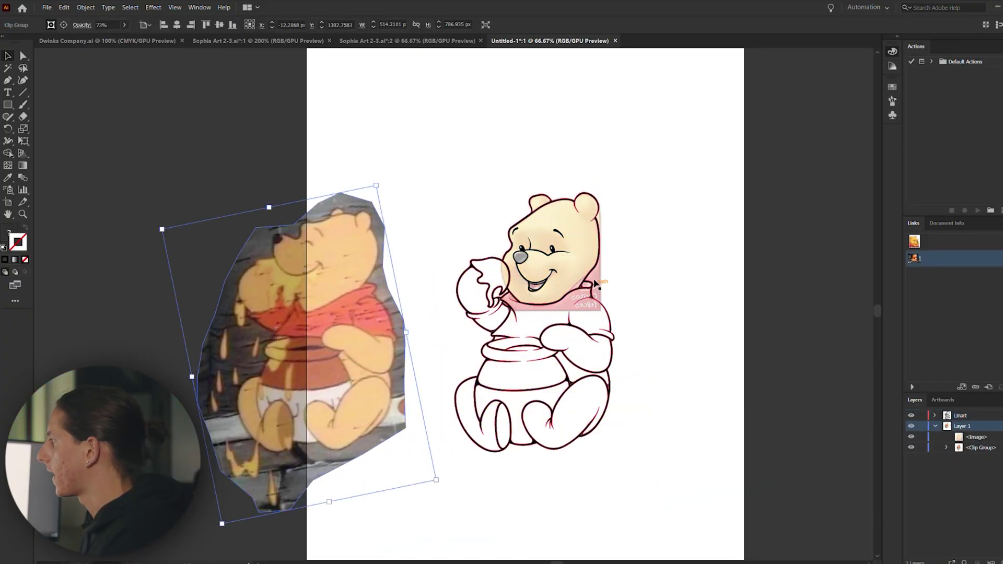
drag(589, 275, 366, 245)
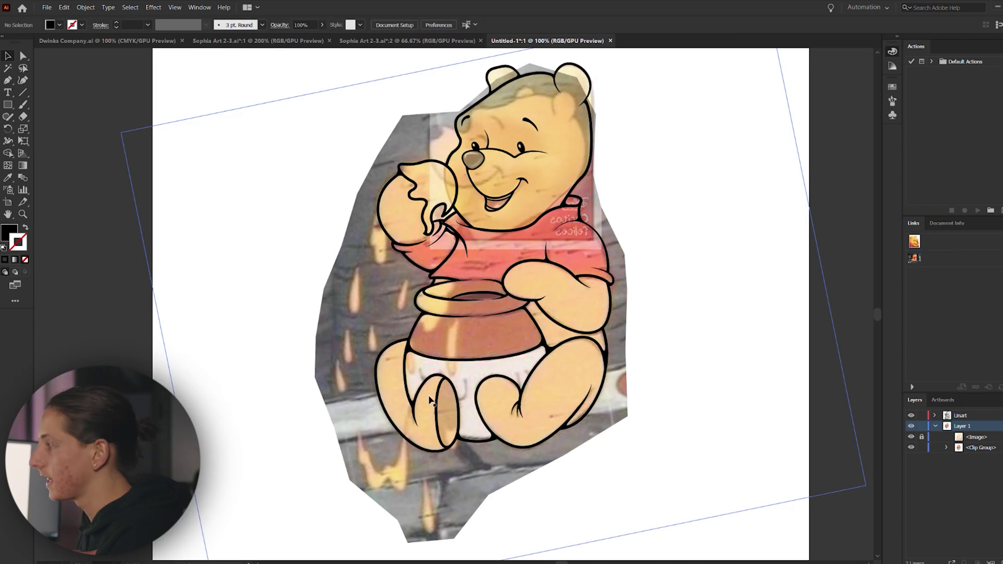
scroll(389, 292, down, 1)
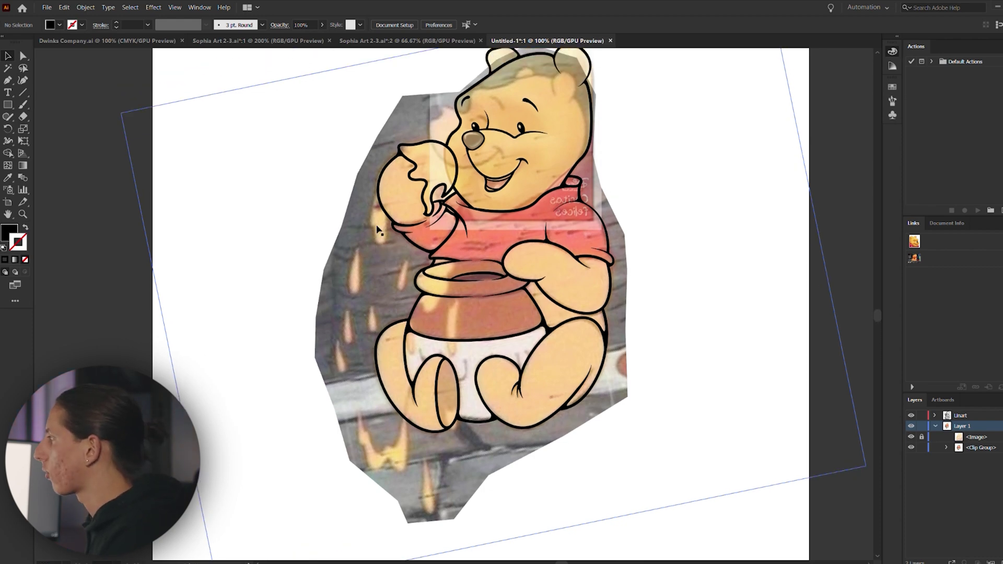
scroll(377, 230, up, 3)
key(p)
click(408, 154)
drag(361, 267, 356, 330)
key(ctrl+z)
key(ctrl+z)
Draw a two-lobed honey drip on the raised paw's outer edge with the Pen tool in the Linart layer, using stroke and no fill
click(960, 415)
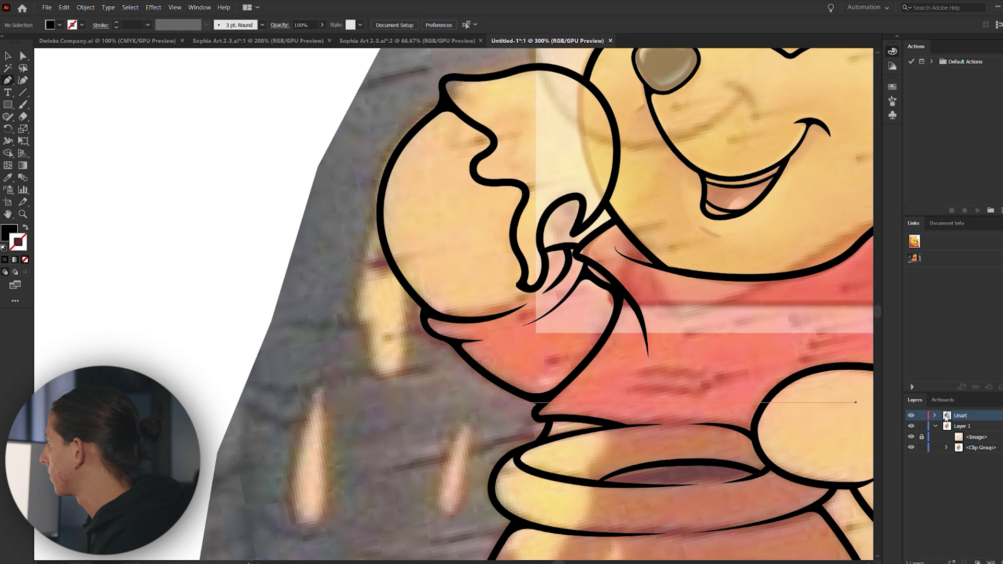
scroll(246, 179, up, 2)
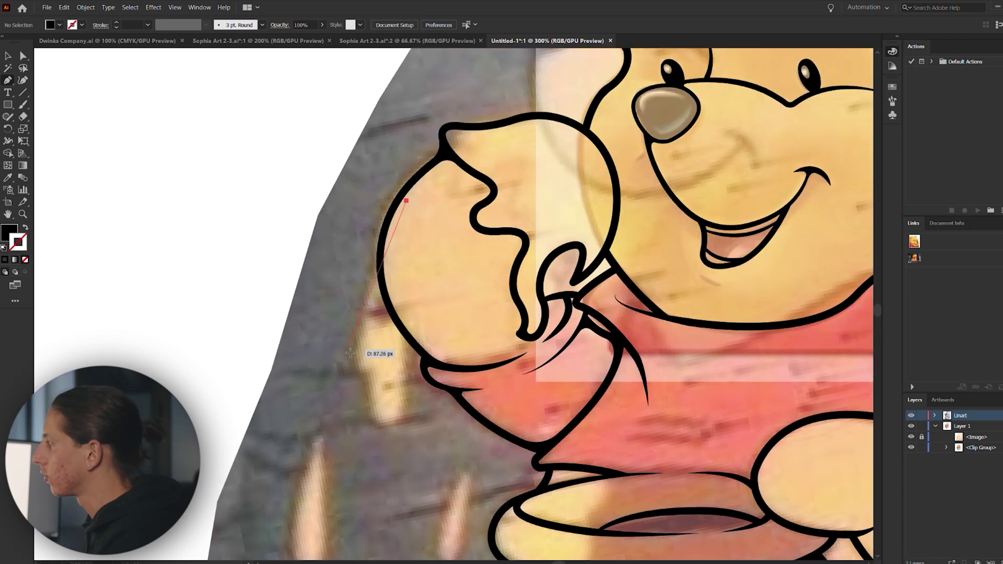
drag(348, 356, 342, 453)
drag(353, 360, 389, 373)
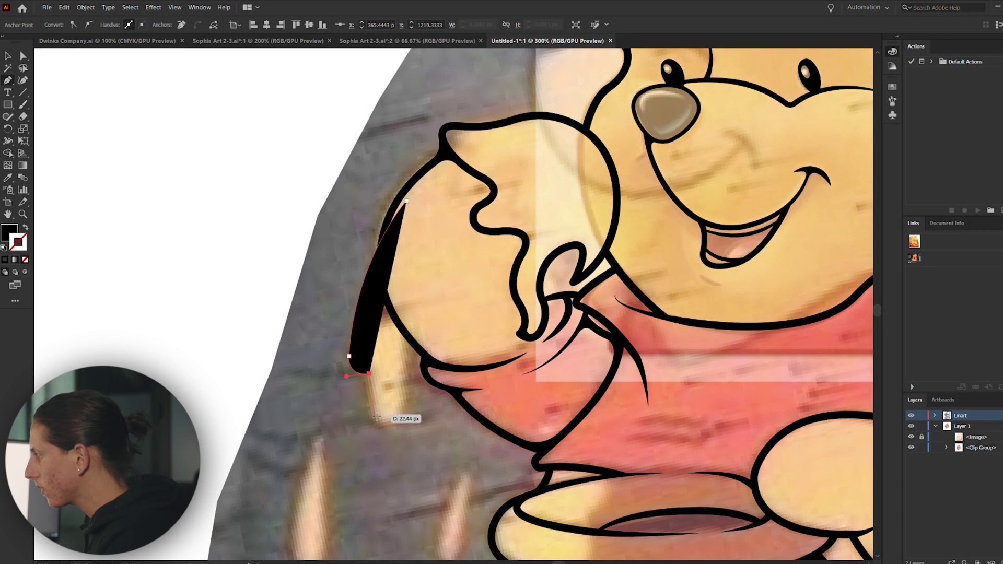
drag(383, 426, 404, 428)
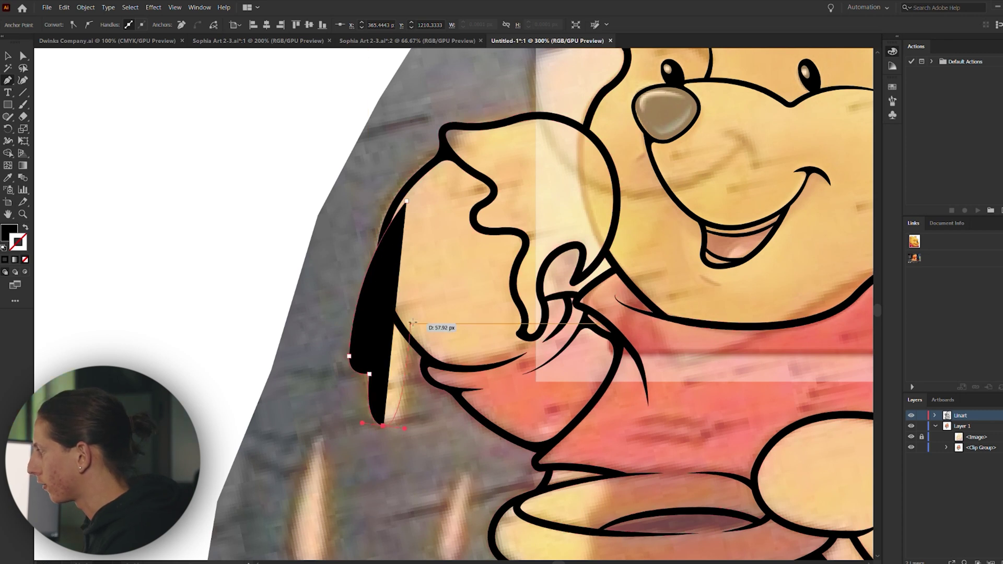
drag(411, 307, 415, 264)
key(shift+x)
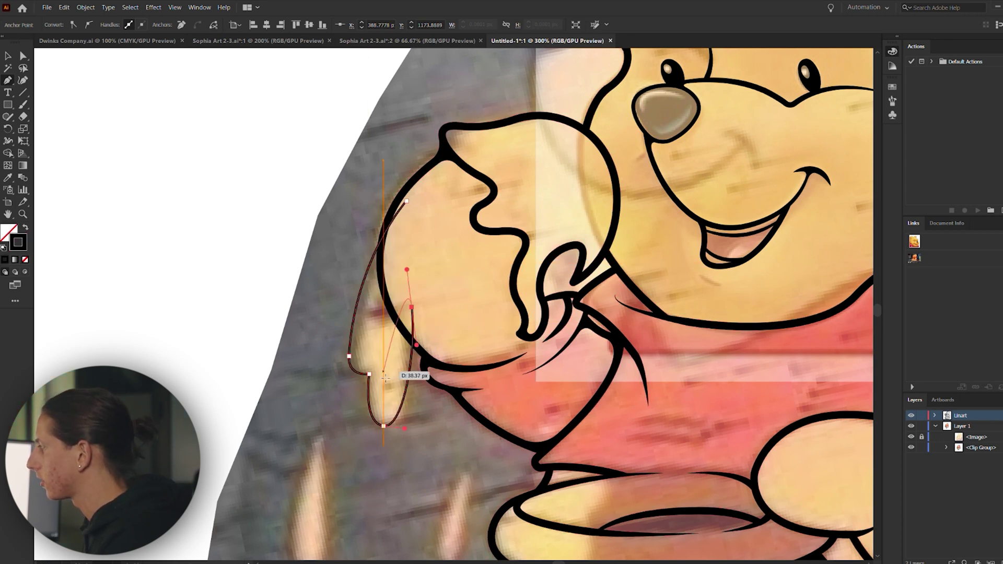
Give the paw's drip outline a double-bulge variable width profile and a 4 pt stroke
key(v)
click(382, 377)
scroll(377, 376, up, 2)
drag(382, 384, 345, 402)
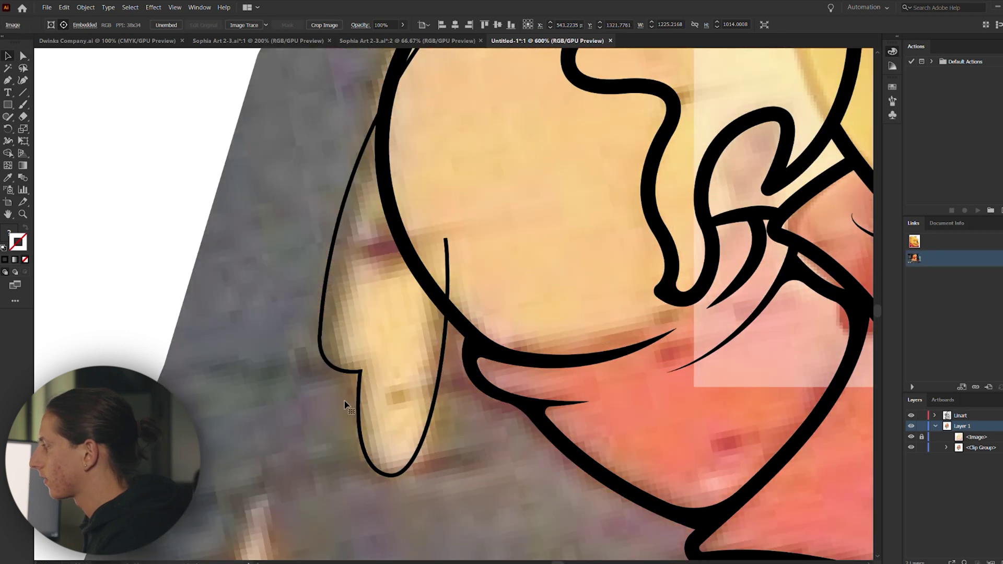
click(355, 405)
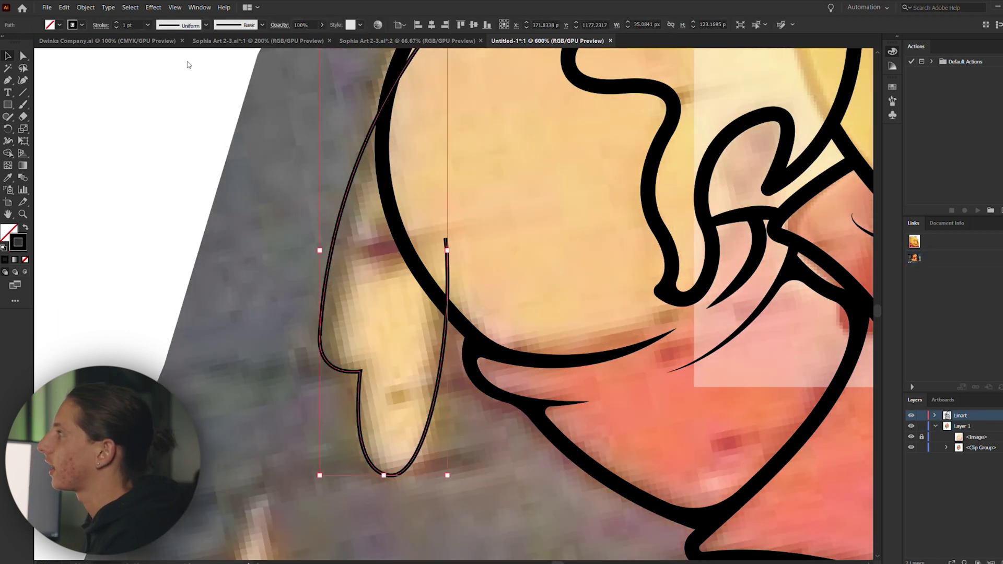
click(180, 26)
click(181, 58)
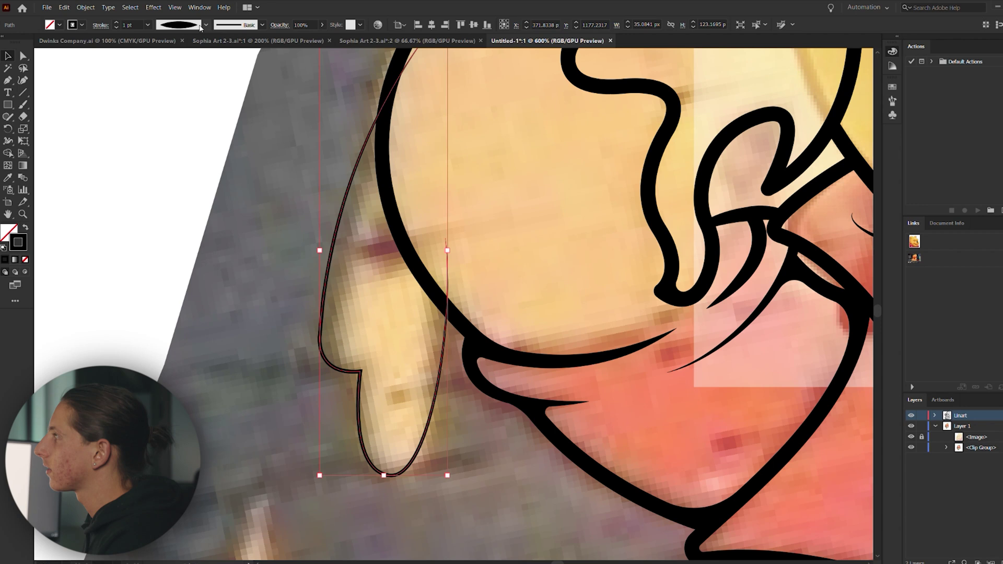
click(183, 76)
click(114, 21)
click(114, 21)
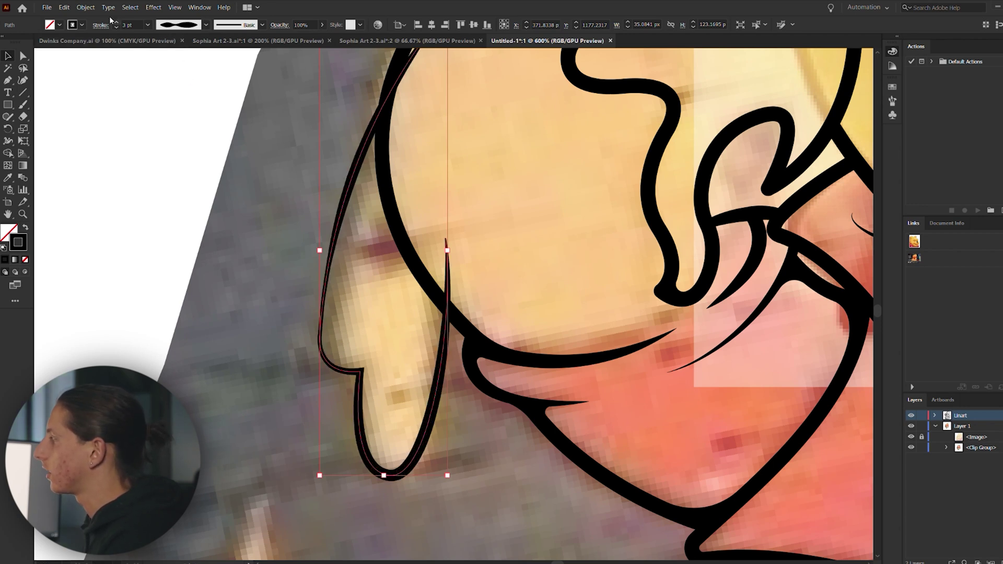
click(110, 19)
Add a short curved crease in the Linart layer rising from the notch between the drip's lobes, with a 4 pt tapered stroke
scroll(283, 264, down, 2)
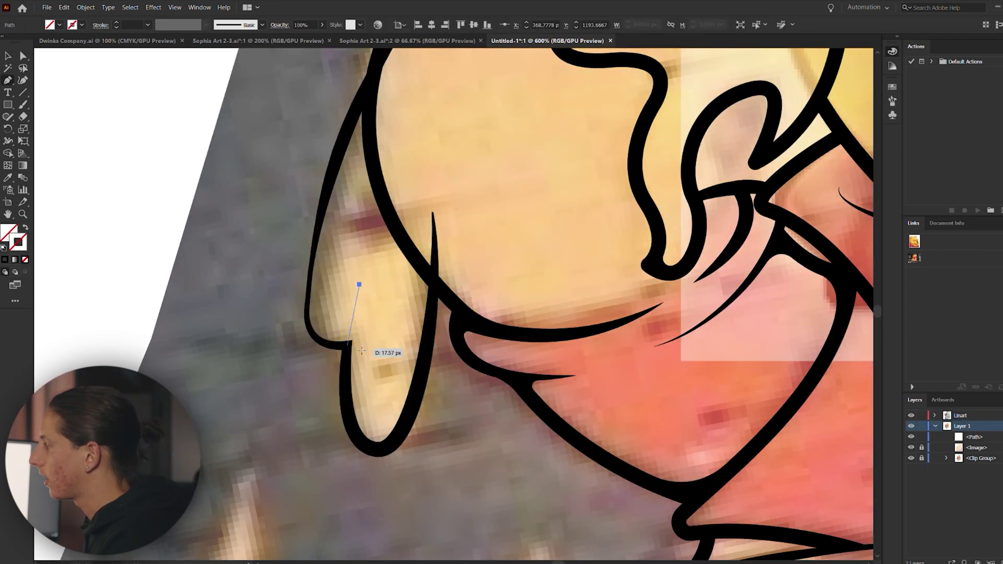
key(ctrl+z)
click(363, 282)
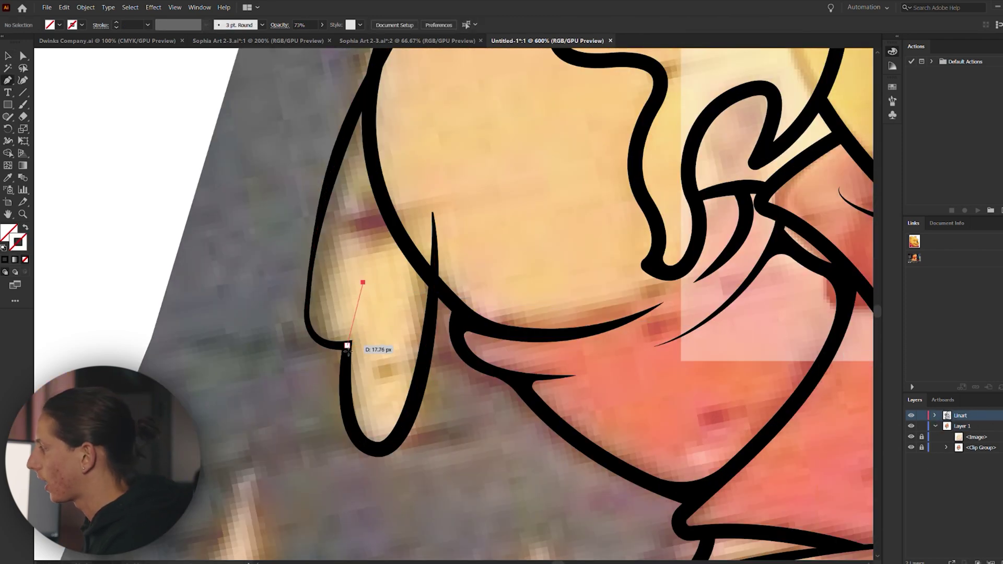
drag(347, 345, 345, 375)
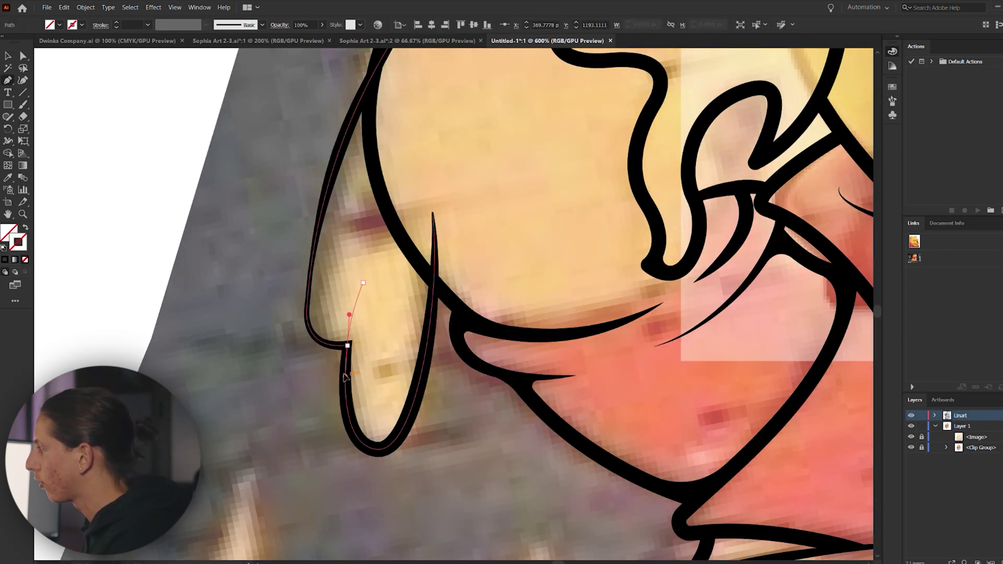
key(i)
click(345, 374)
key(v)
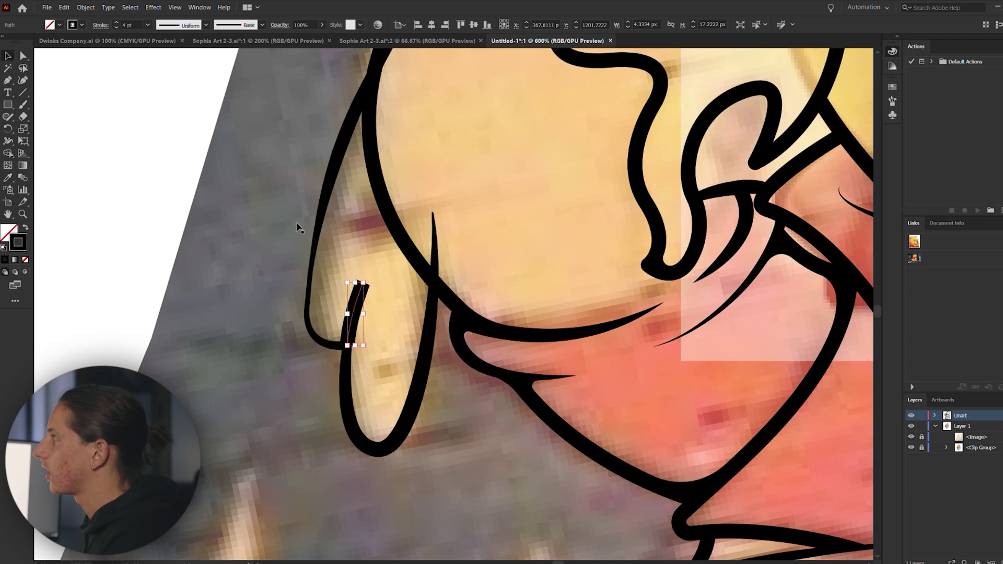
click(191, 69)
key(p)
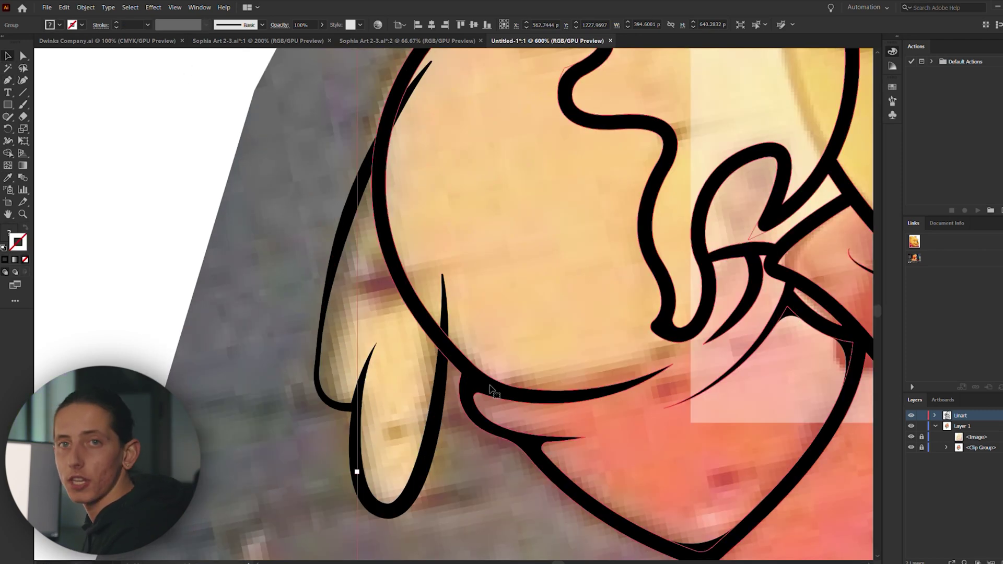
Expand the paw's drip strokes into filled shapes and group them with the rest of the line art
click(441, 429)
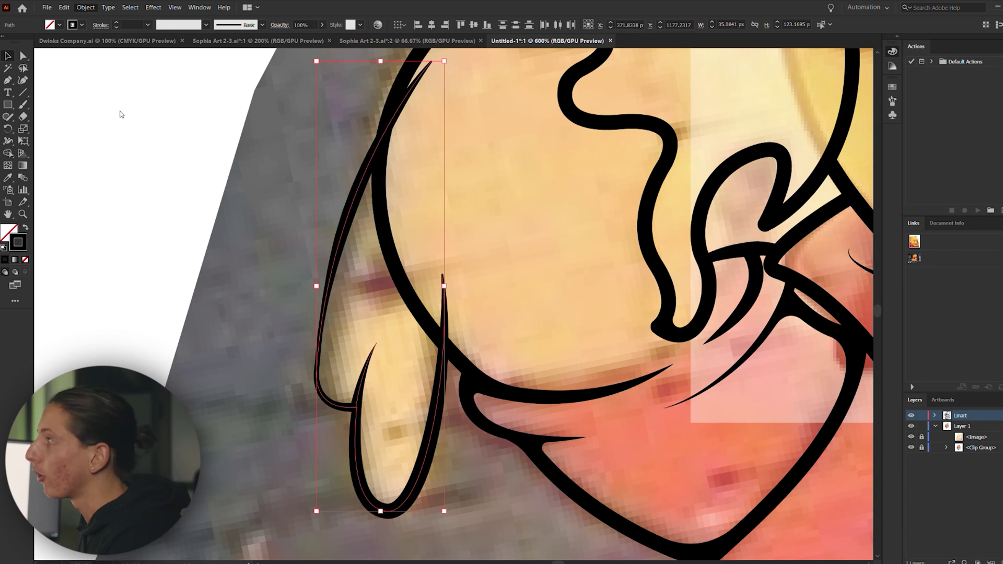
key(shift+x)
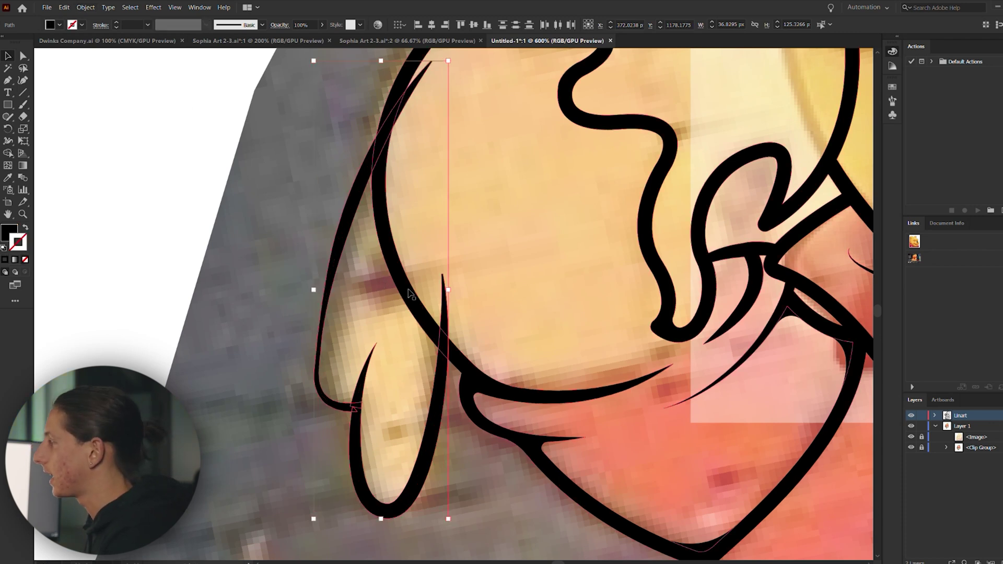
key(a)
key(ctrl+a)
key(ctrl+g)
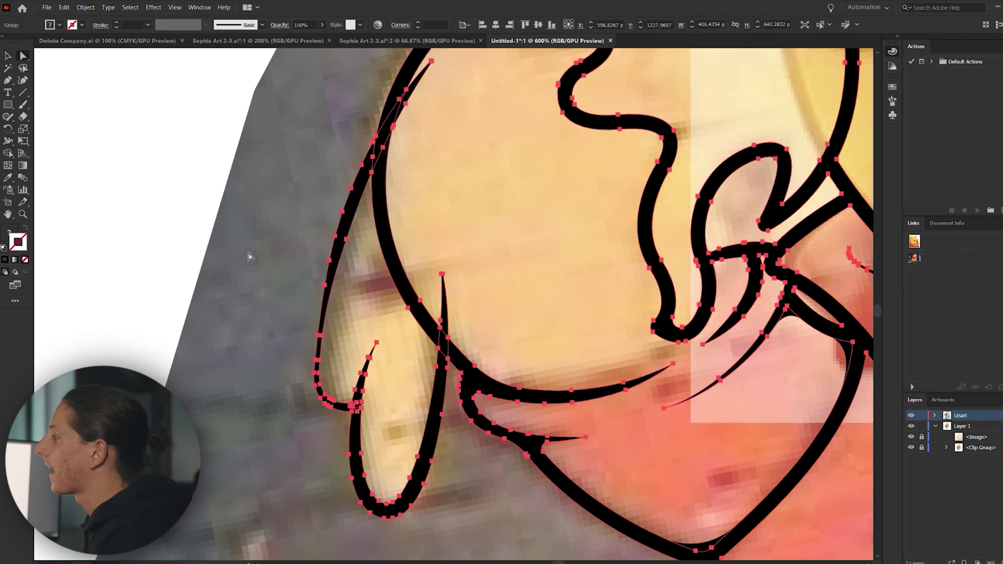
Delete the section of paw outline that runs through the inside of the honey drip
click(341, 301)
scroll(341, 301, up, 1)
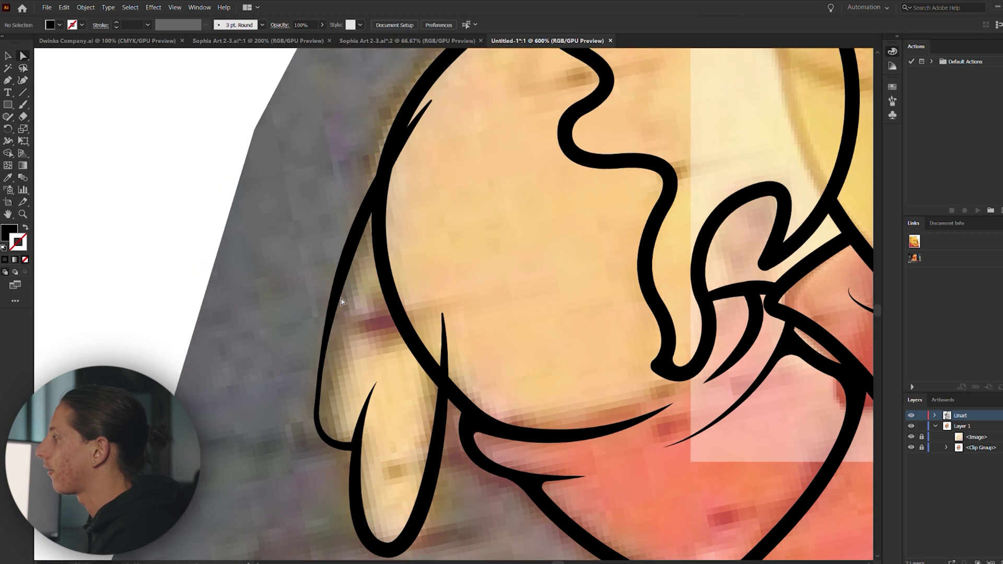
click(393, 294)
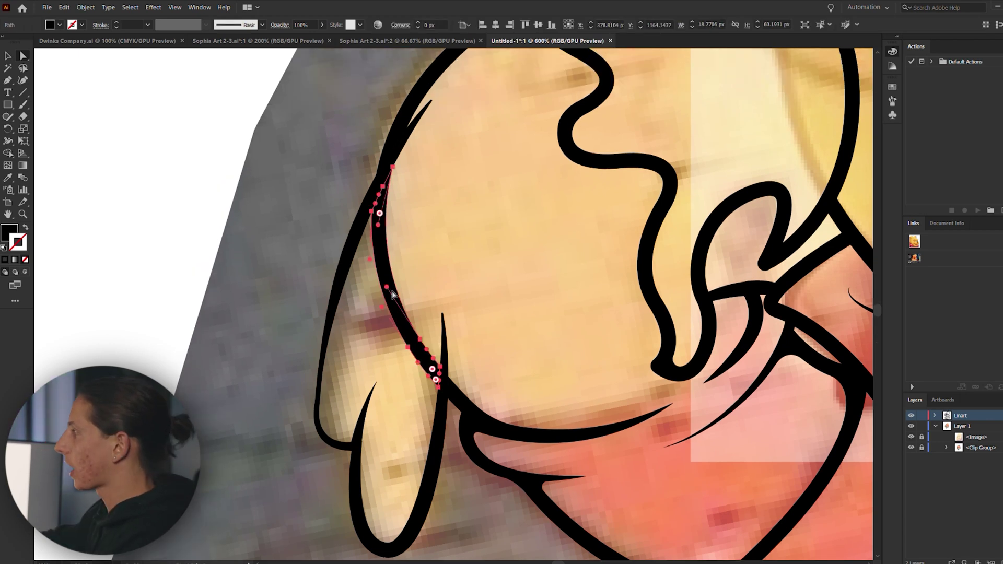
key(Delete)
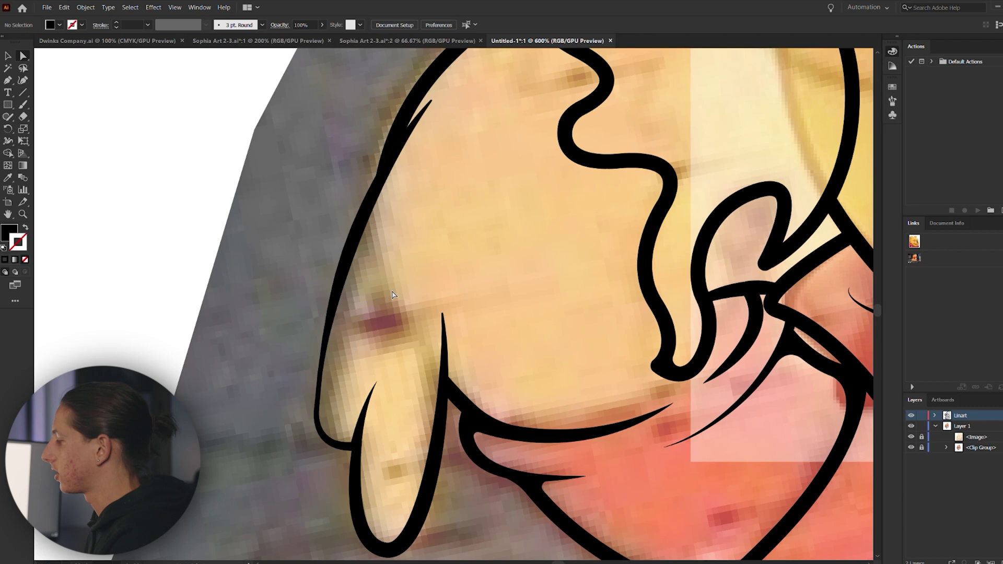
scroll(390, 275, down, 3)
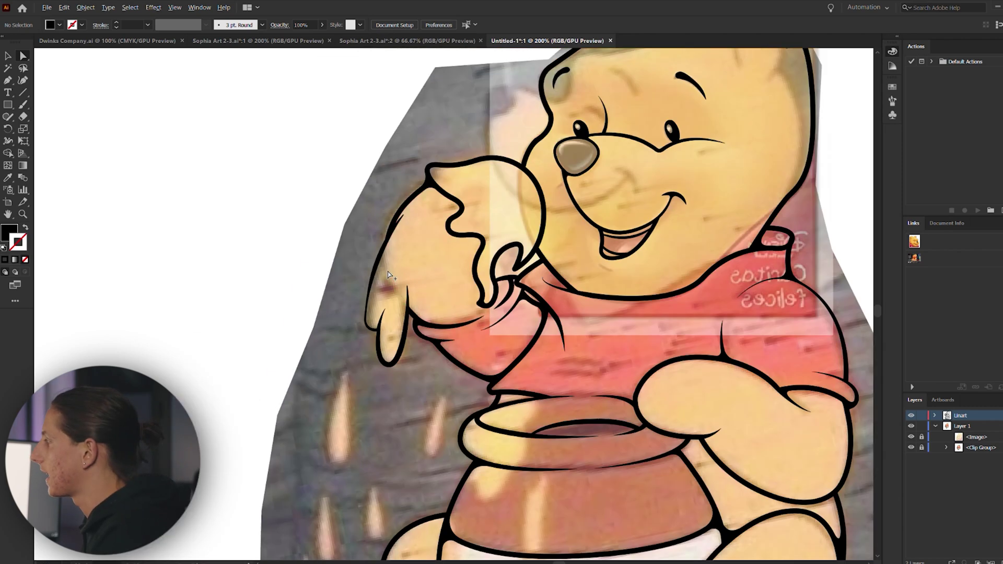
scroll(329, 249, down, 2)
scroll(376, 277, up, 2)
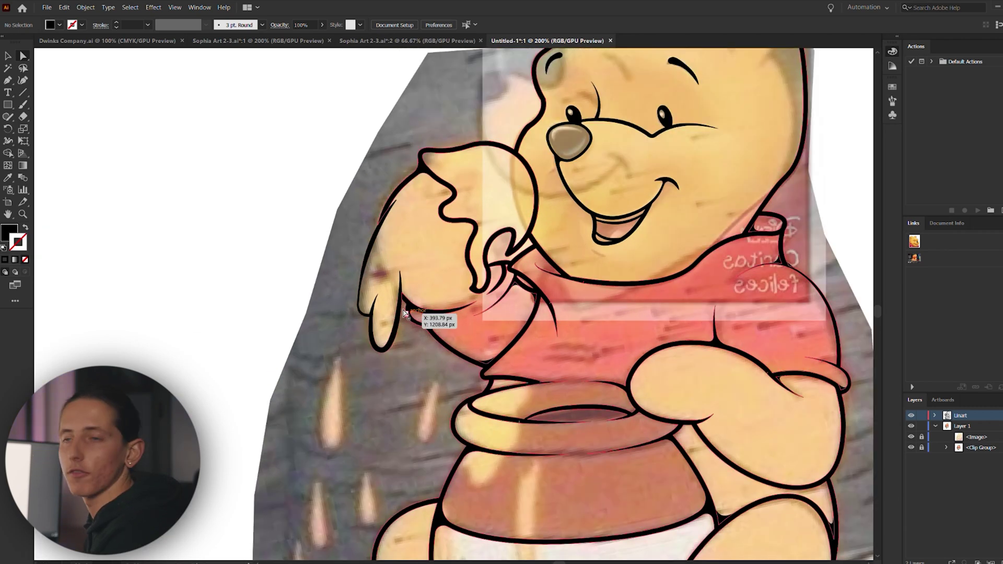
scroll(444, 298, down, 1)
key(p)
scroll(456, 283, up, 2)
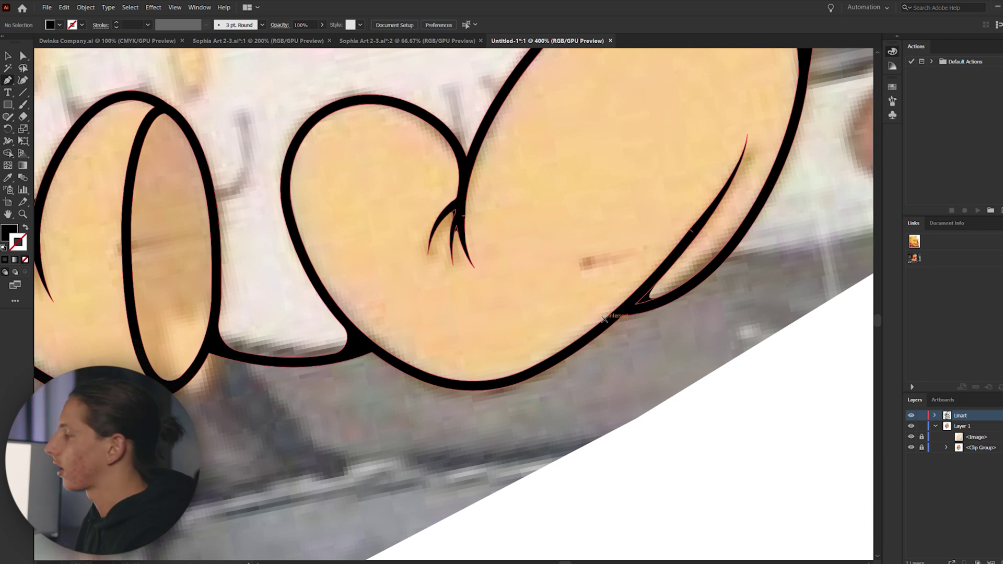
scroll(604, 320, down, 1)
scroll(605, 326, up, 2)
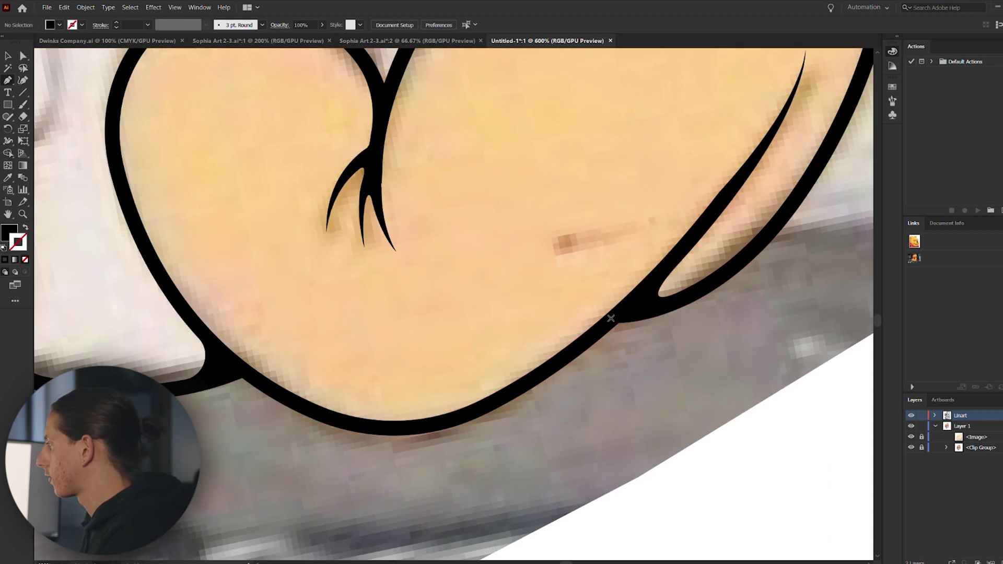
click(592, 270)
drag(531, 429, 517, 533)
key(ctrl+z)
key(ctrl+z)
Draw a two-pronged honey drip with the Pen tool, hanging below the underside of the bent leg beside the honey pot
click(610, 277)
drag(528, 432, 498, 526)
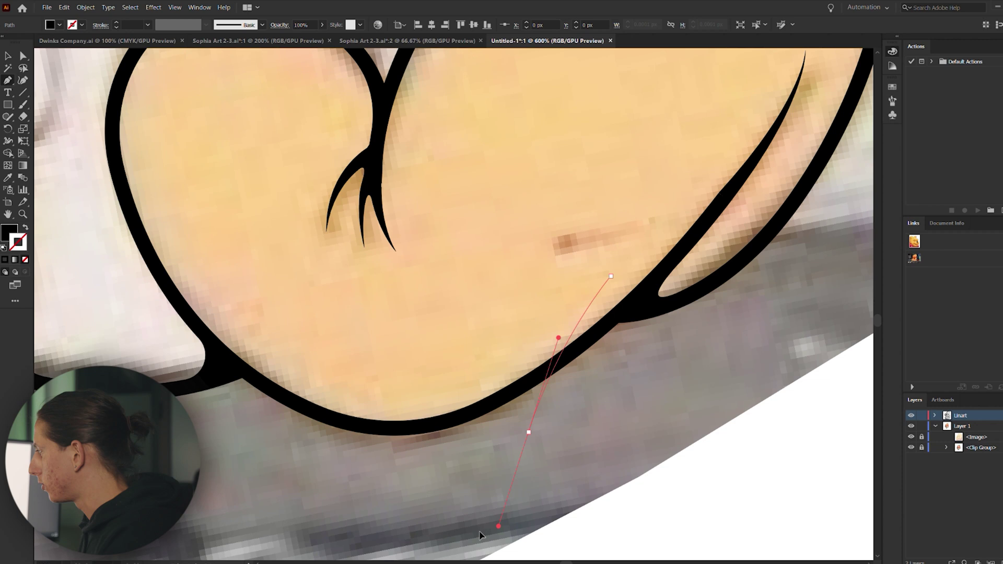
scroll(481, 523, down, 3)
drag(455, 472, 470, 557)
scroll(470, 522, down, 1)
drag(411, 383, 417, 305)
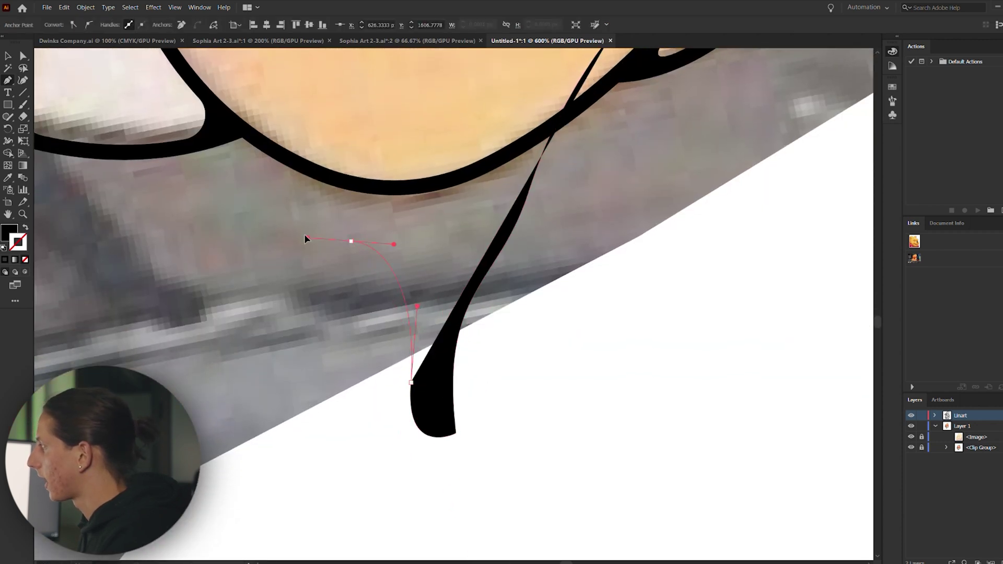
drag(357, 296, 330, 304)
drag(308, 376, 302, 423)
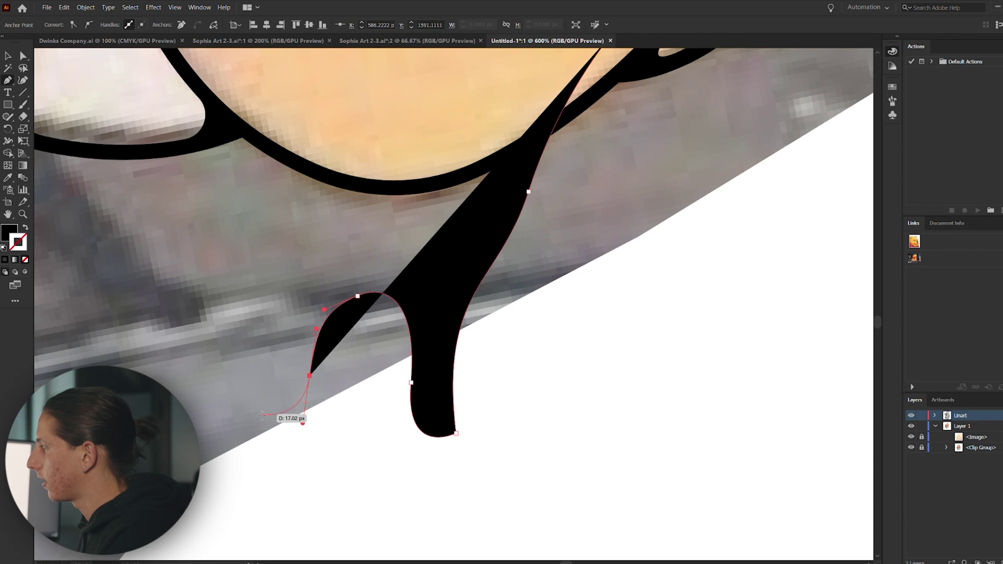
click(258, 414)
drag(258, 345, 287, 267)
drag(272, 204, 241, 182)
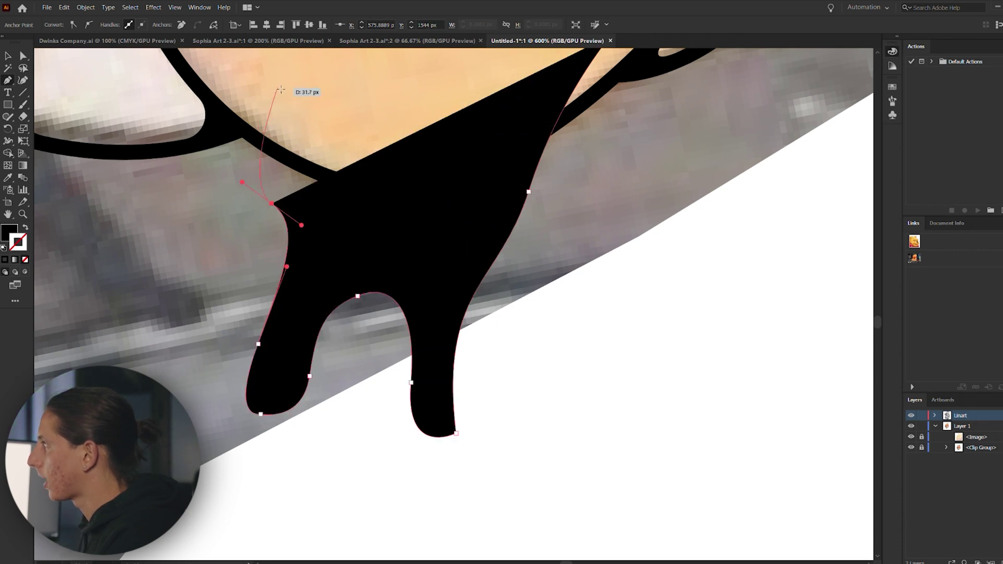
drag(281, 86, 309, 74)
Set the two-pronged drip's stroke to 4 pt and apply a width profile that tapers at both ends
scroll(314, 88, up, 2)
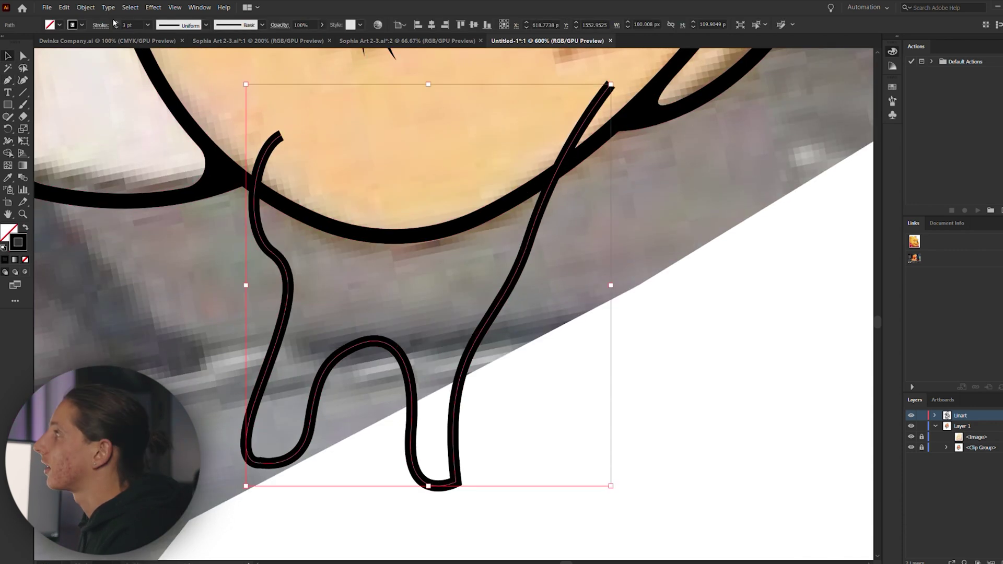
click(115, 23)
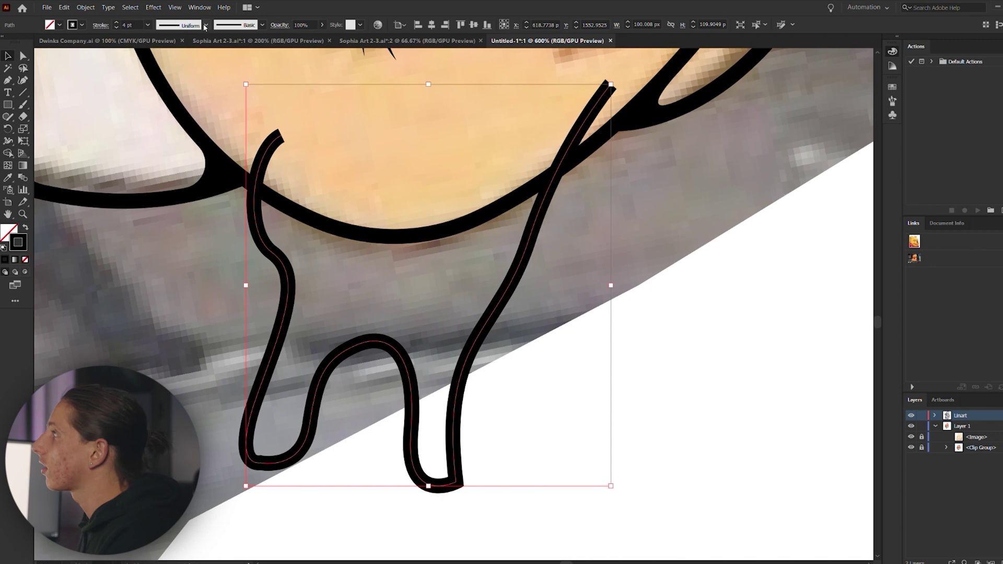
click(181, 65)
key(a)
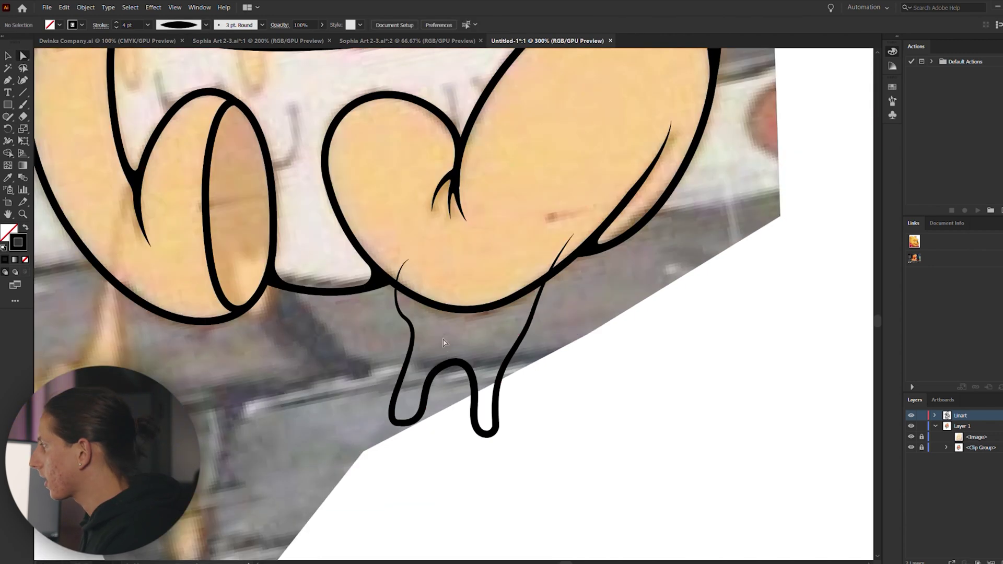
Draw a smaller wavy honey drip with the Pen tool across the leg's underside inside the large drip, with its stroke tapered at both ends
scroll(449, 298, up, 1)
key(p)
click(439, 290)
scroll(438, 326, up, 3)
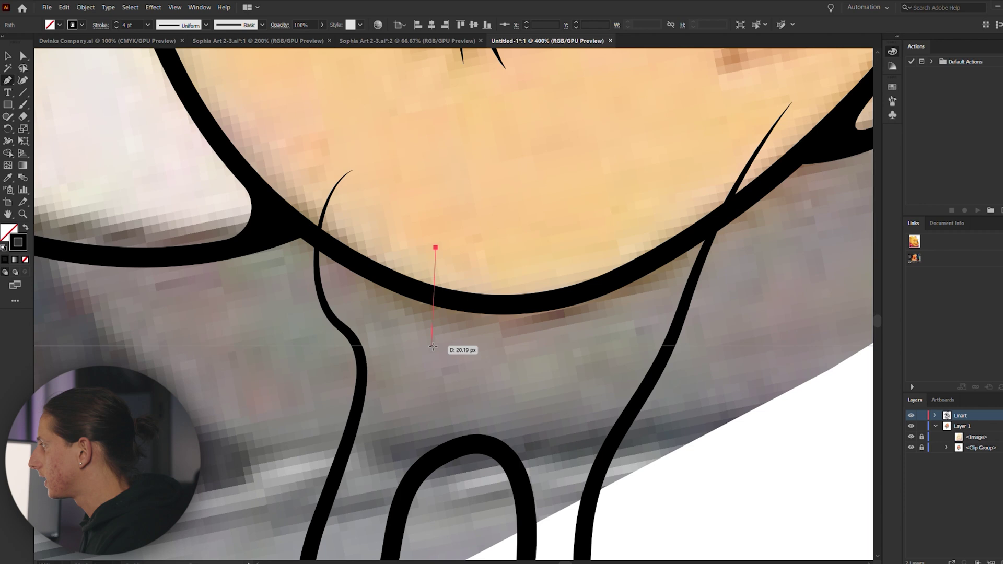
drag(431, 346, 467, 409)
click(500, 369)
ctrl+click(548, 398)
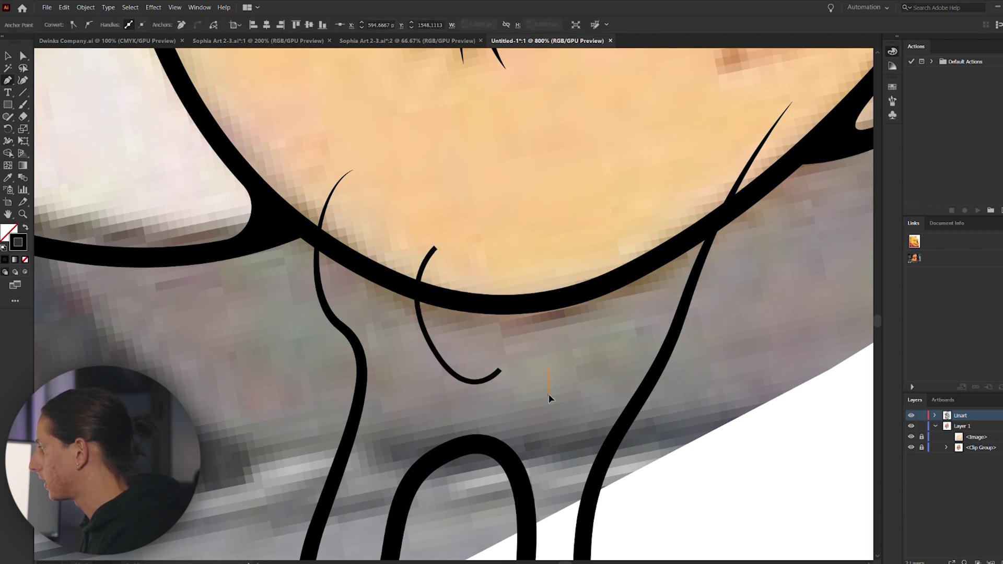
drag(565, 443, 566, 445)
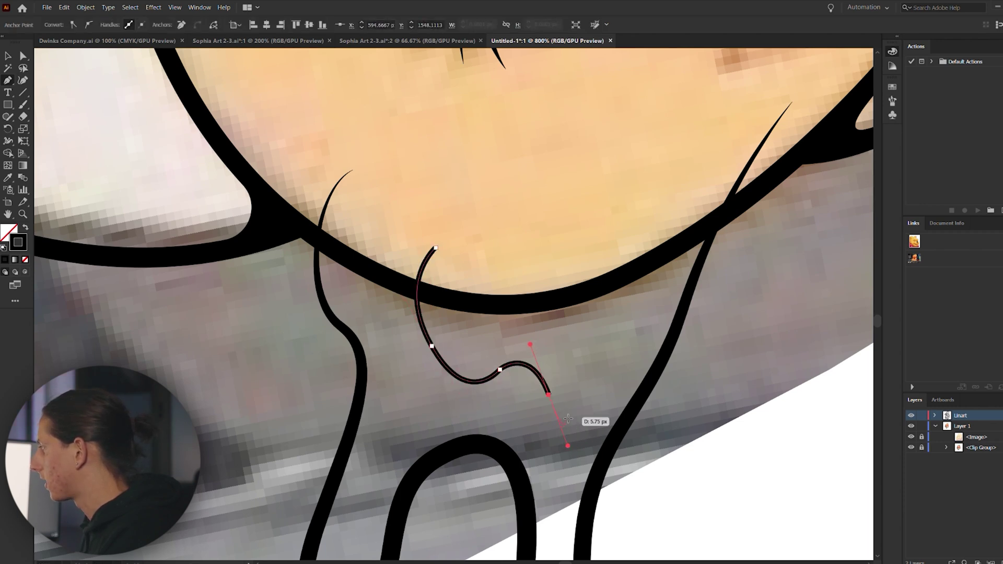
click(549, 396)
scroll(512, 373, right, 3)
ctrl+click(515, 330)
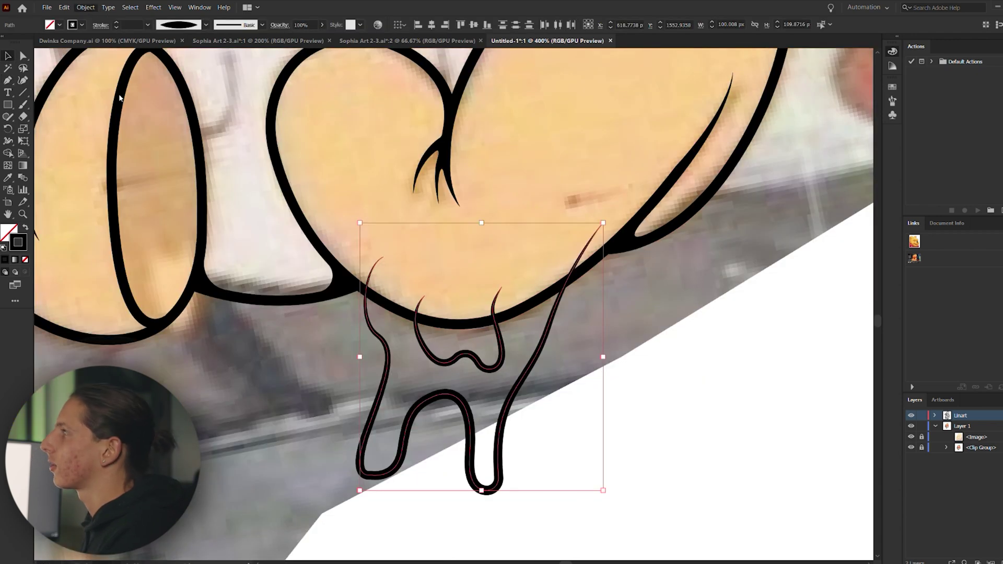
Expand both leg drips into filled shapes and divide them with the line art where they cross the leg outline
click(106, 118)
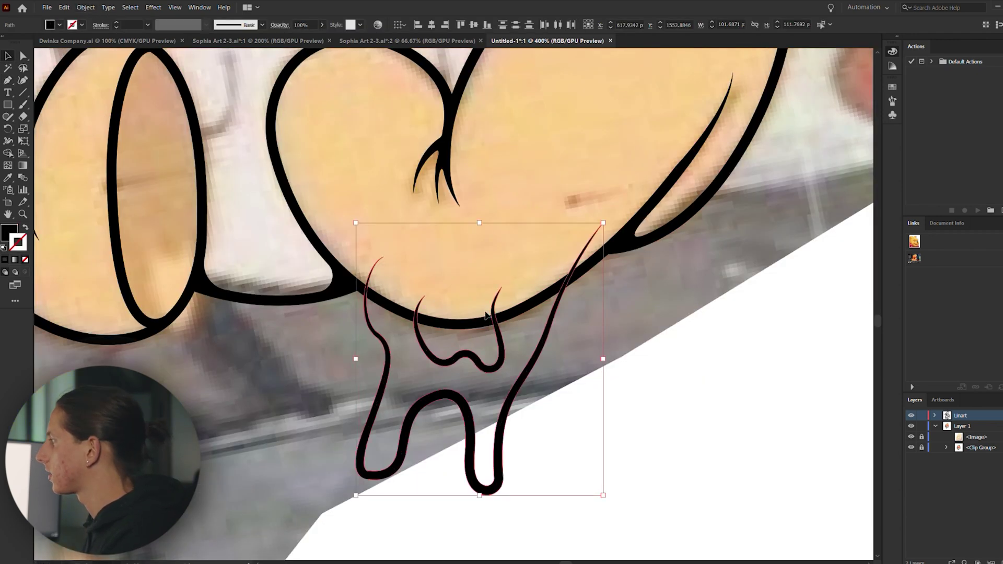
scroll(487, 316, up, 2)
key(a)
key(ctrl+a)
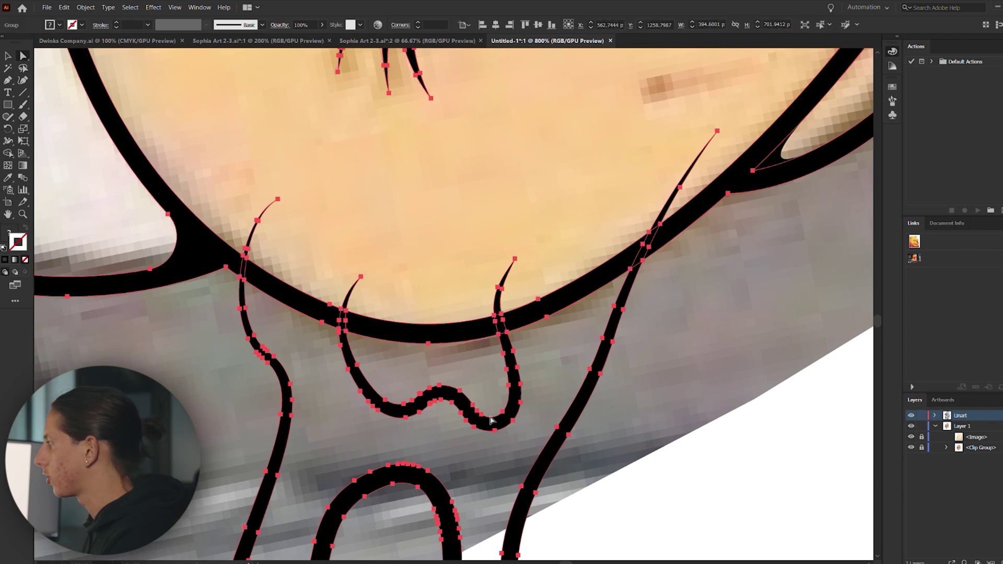
Delete the section of leg outline between the large drip's left edge and the small inner drip
click(412, 366)
click(308, 304)
key(Delete)
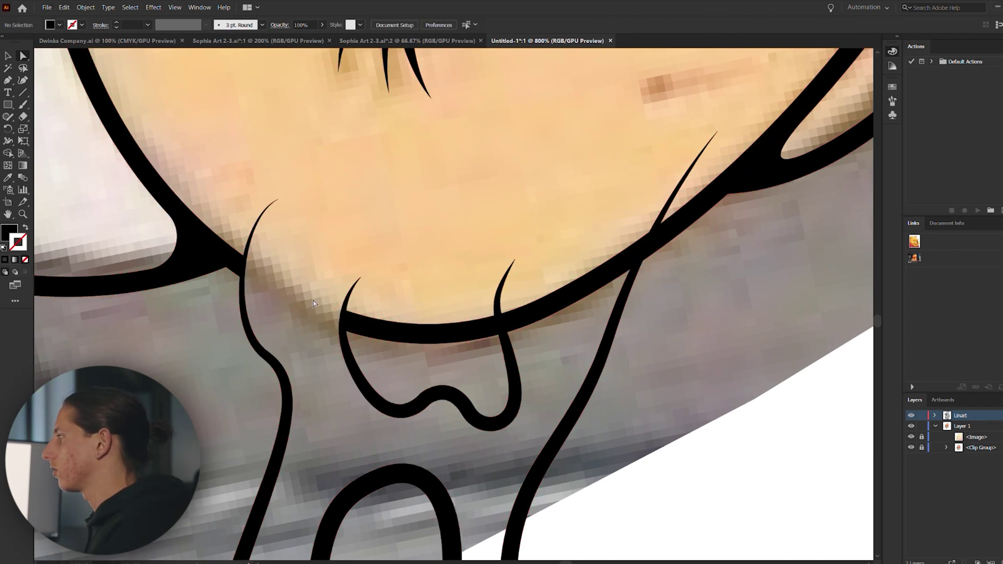
Delete the tapered tip of the large drip's right edge that sticks up past the leg outline
scroll(316, 298, down, 1)
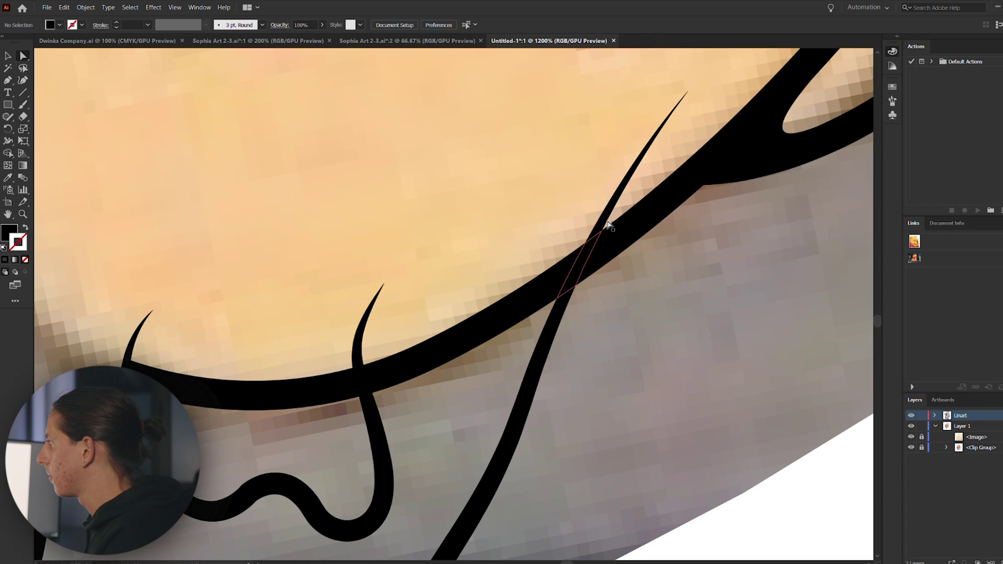
click(606, 223)
key(Delete)
scroll(606, 266, down, 3)
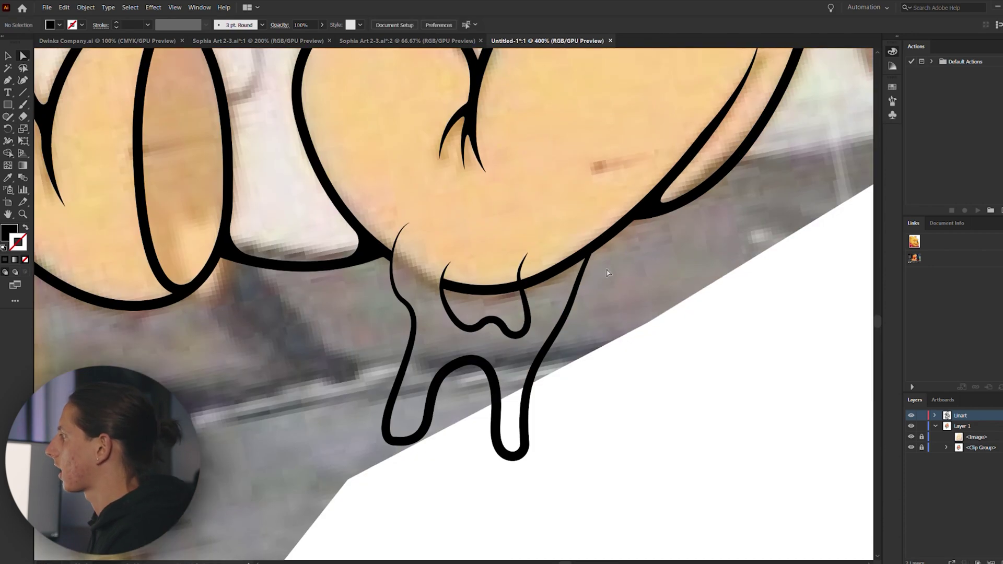
scroll(607, 272, up, 4)
key(p)
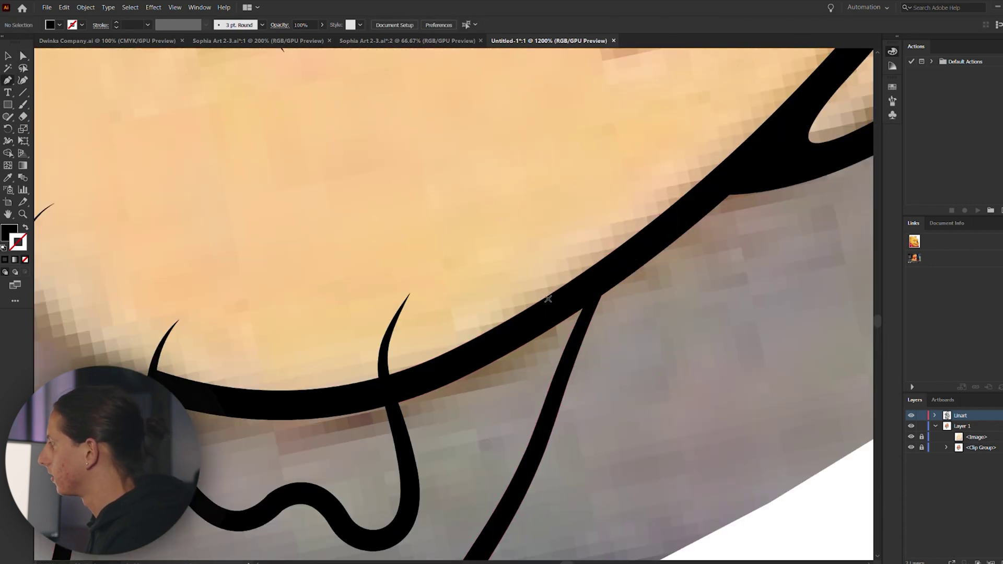
key(ctrl+z)
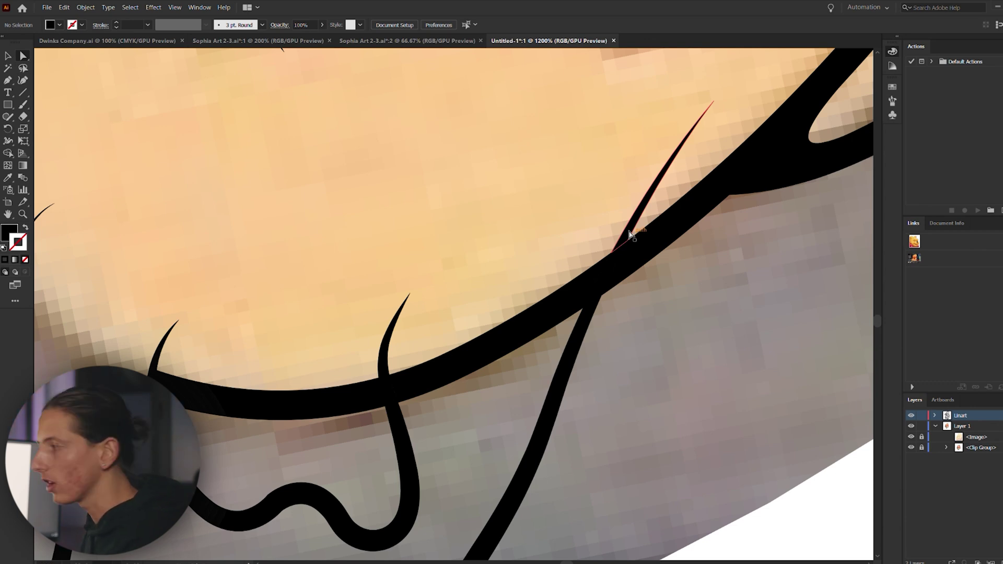
ctrl+click(629, 234)
key(Delete)
click(521, 272)
drag(485, 404, 490, 476)
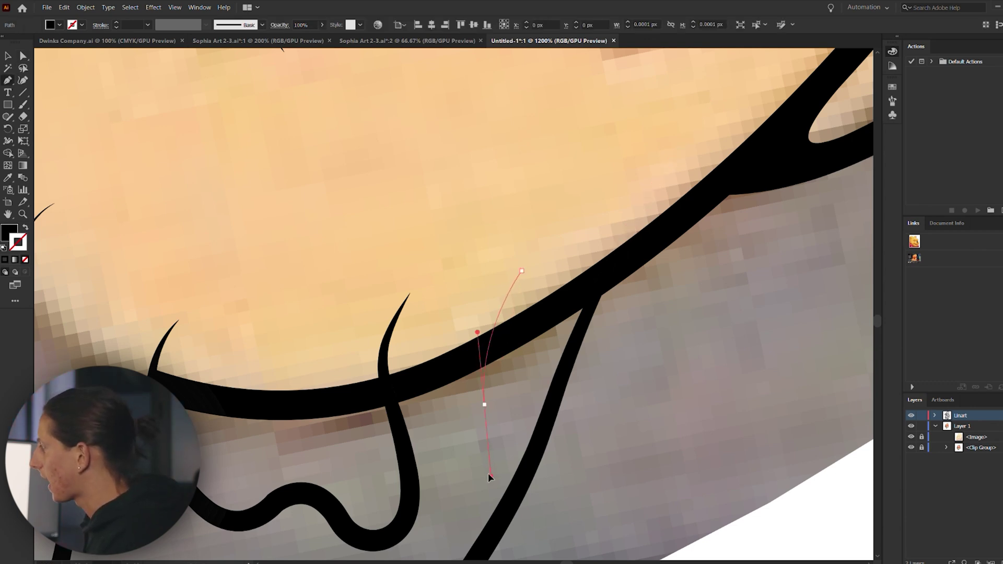
key(ctrl+z)
key(ctrl+z)
Draw a curved cutting line across the leg outline between the inner drip and the large drip's right edge, and split the outline along it
drag(471, 429, 462, 516)
key(shift+x)
ctrl+shift+click(504, 347)
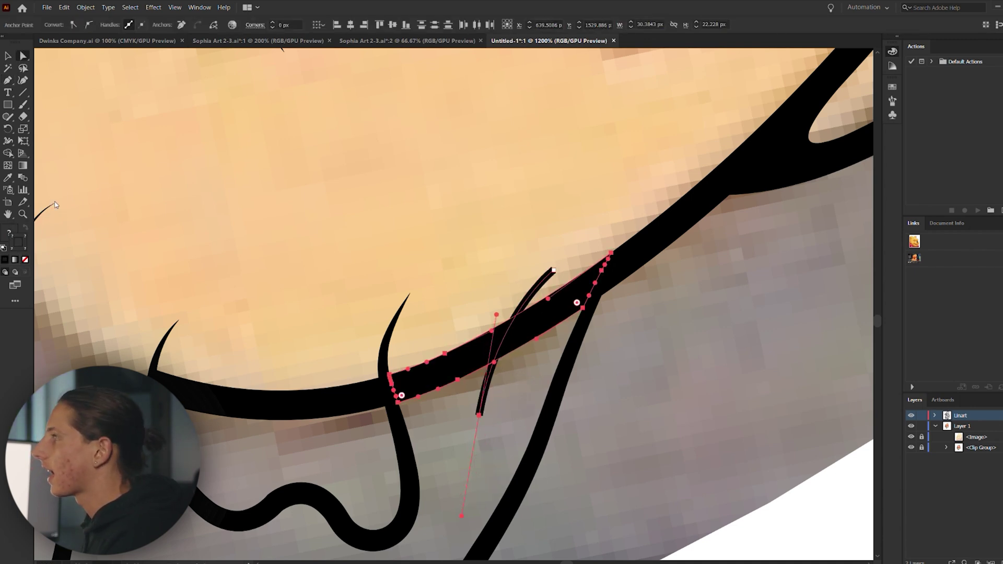
click(41, 212)
click(425, 158)
click(482, 360)
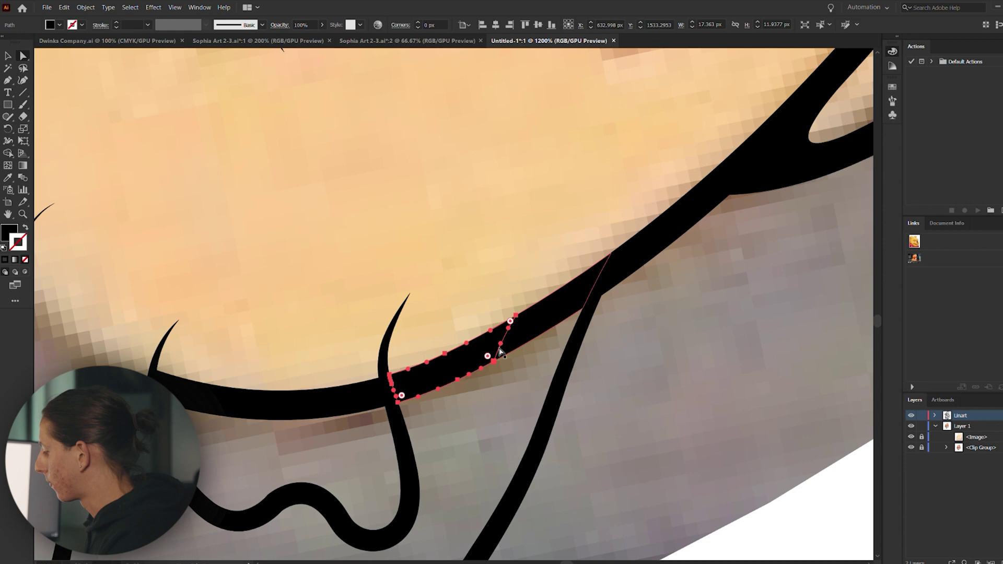
Delete the leg outline section between the inner drip and the cut, leaving a tapered end beside the large drip's right edge
alt+click(482, 359)
click(514, 318)
scroll(517, 315, down, 2)
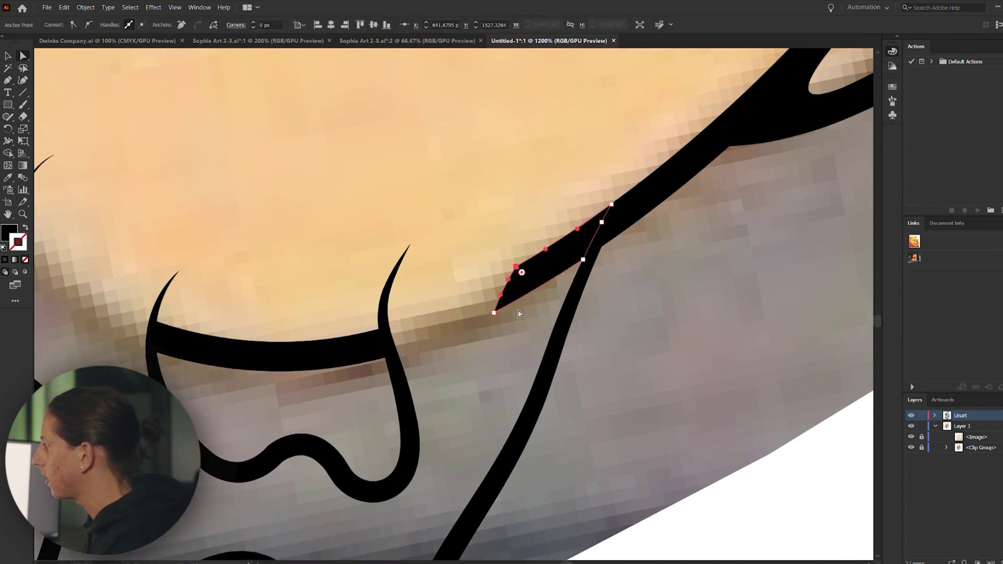
key(Delete)
scroll(563, 356, up, 4)
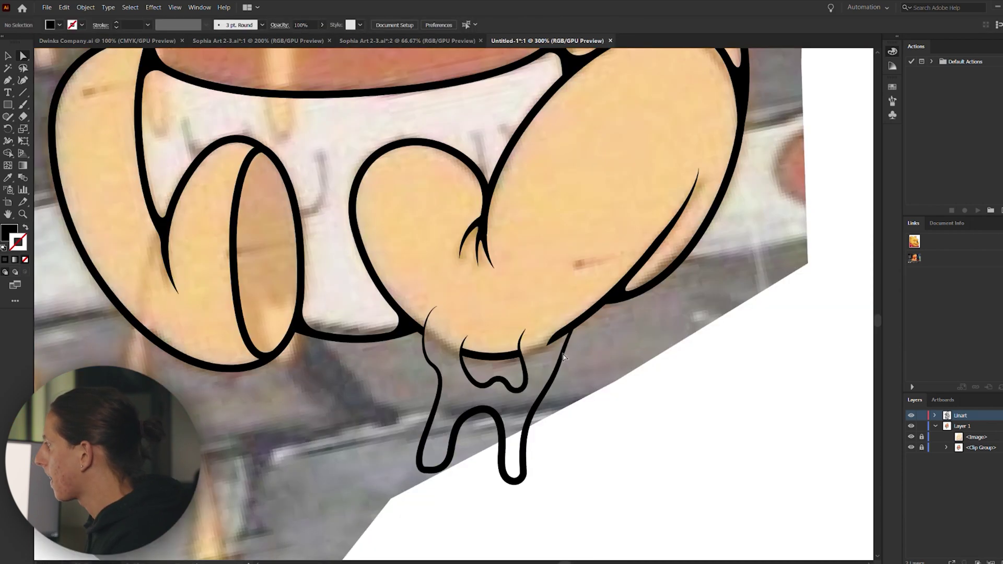
Delete the leftover shapes without black fill from the line art, keeping only the black-filled lines
scroll(573, 362, up, 2)
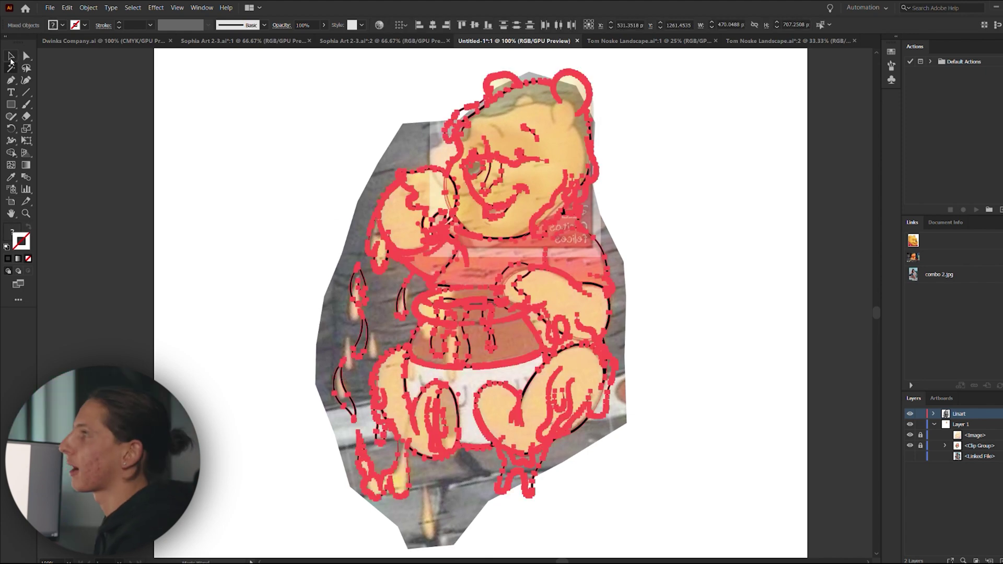
scroll(437, 401, up, 1)
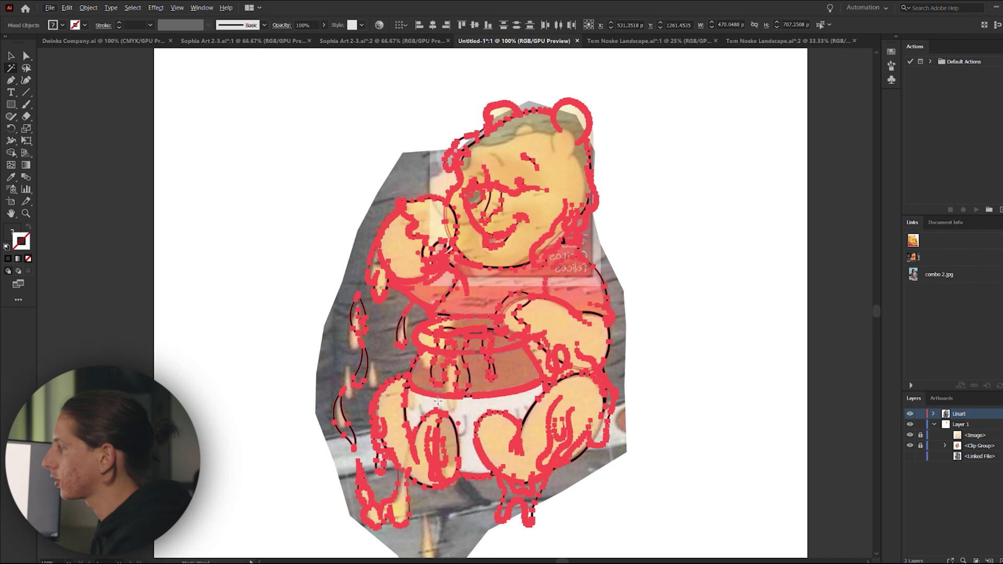
scroll(421, 423, up, 3)
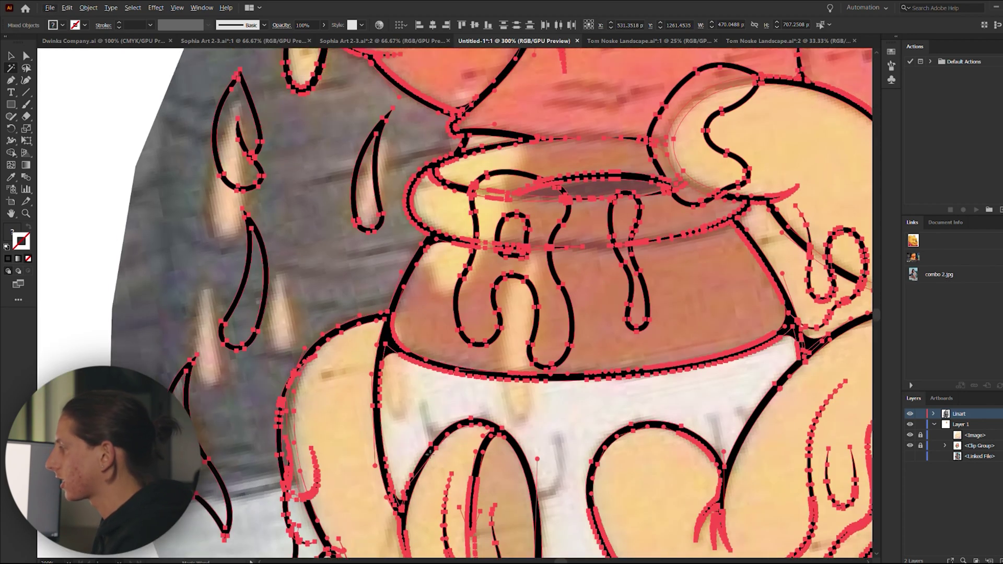
key(Delete)
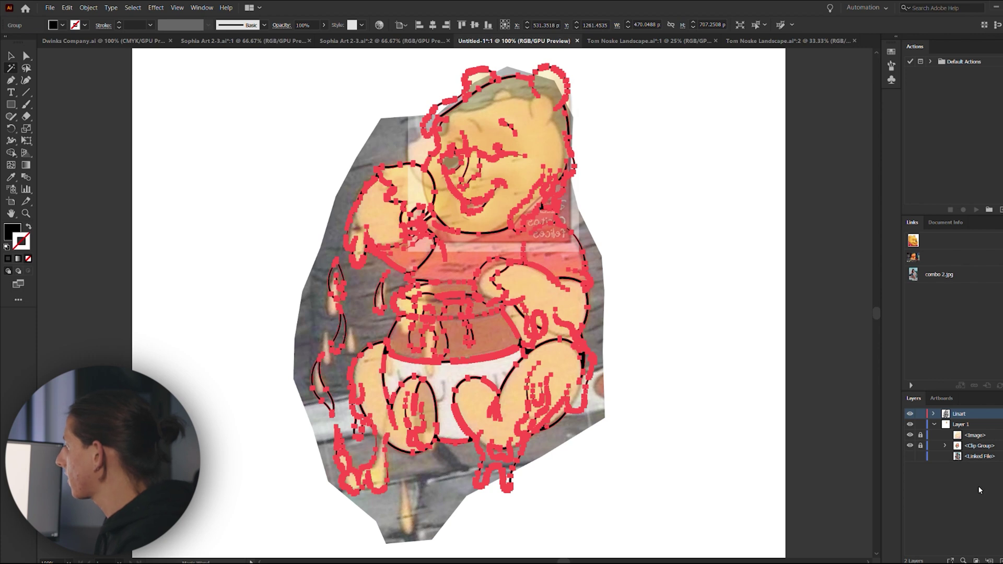
Add a layer named "top line art" and draw a rectangle of about 631 x 839 px around the figure on the line art layer
click(999, 560)
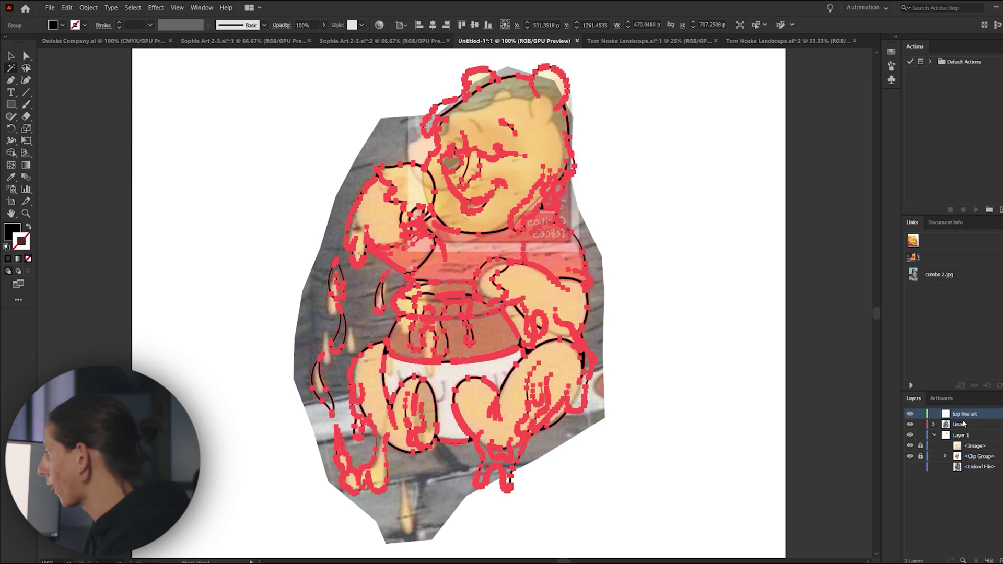
click(963, 424)
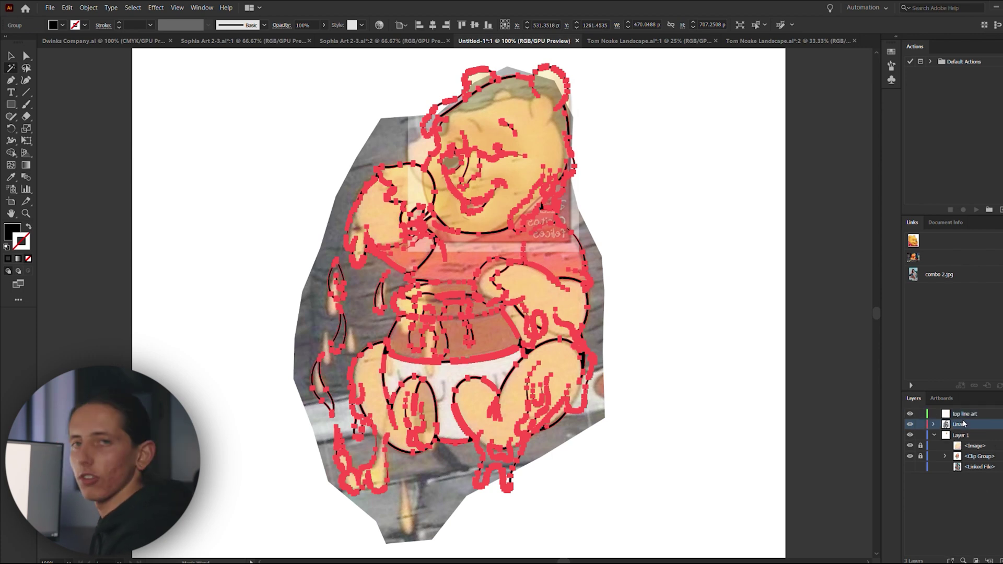
click(11, 104)
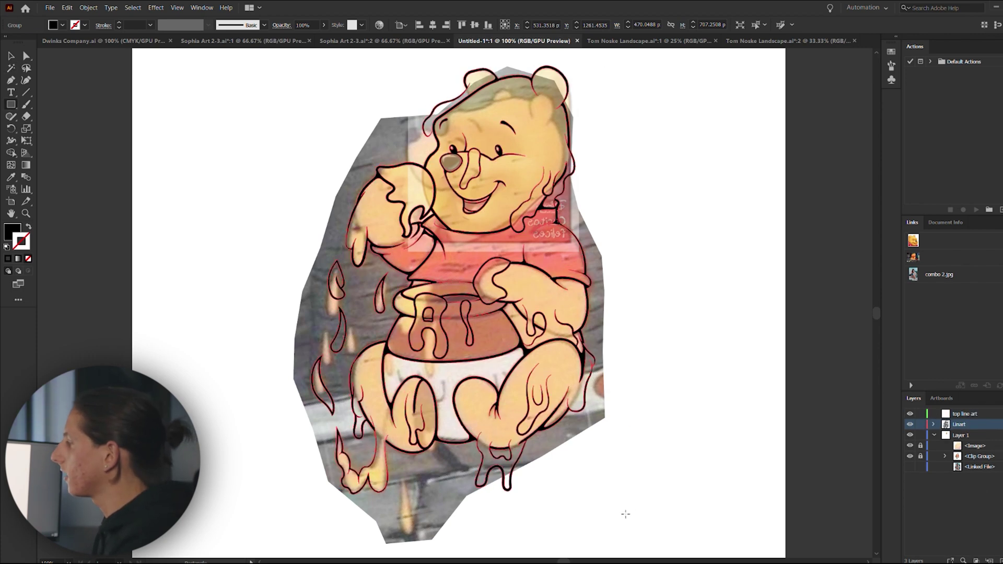
drag(648, 557, 265, 49)
Move the head reference beside the drawing and fill the rectangle with the orange-yellow sampled from its face, without a stroke
key(i)
click(500, 244)
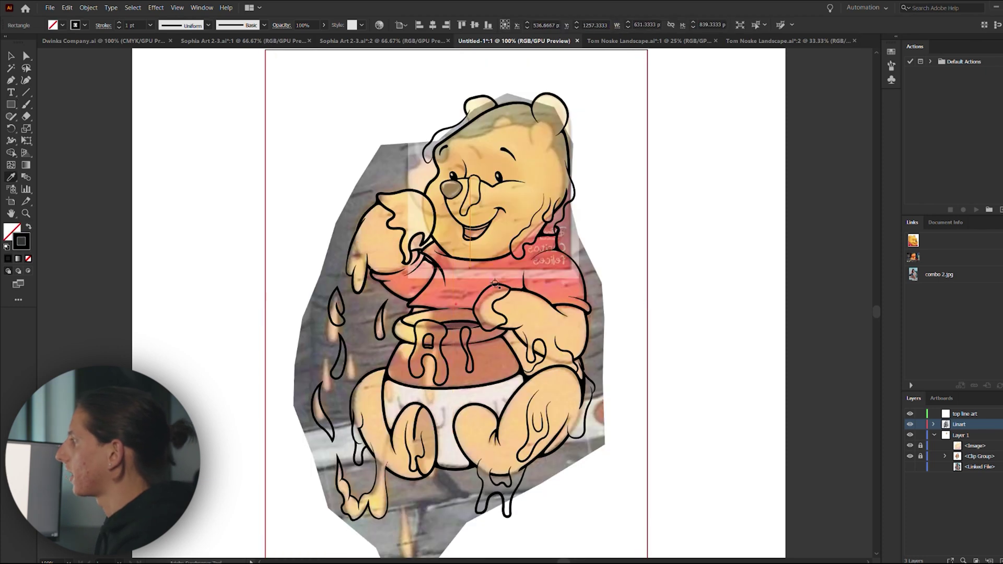
key(shift+x)
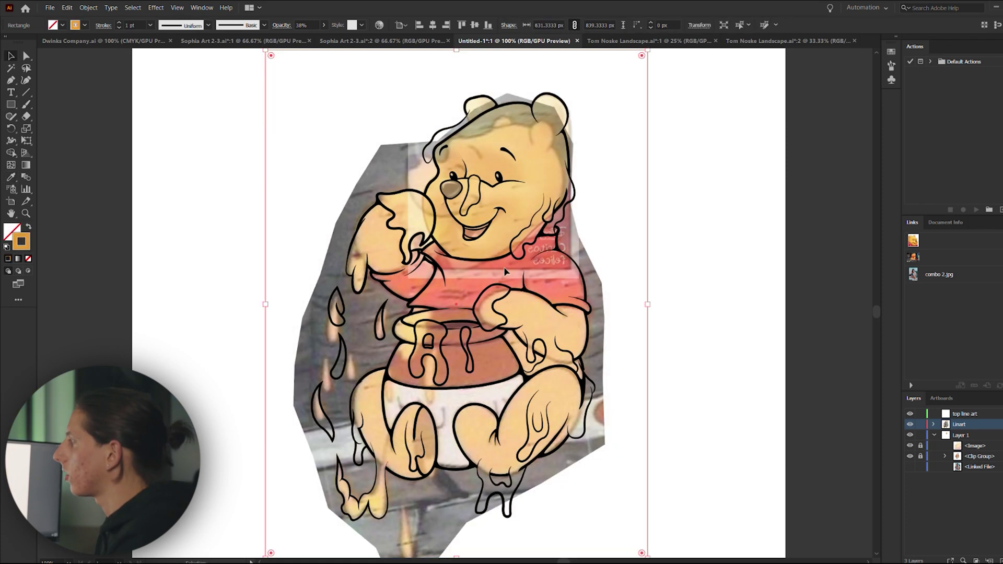
key(v)
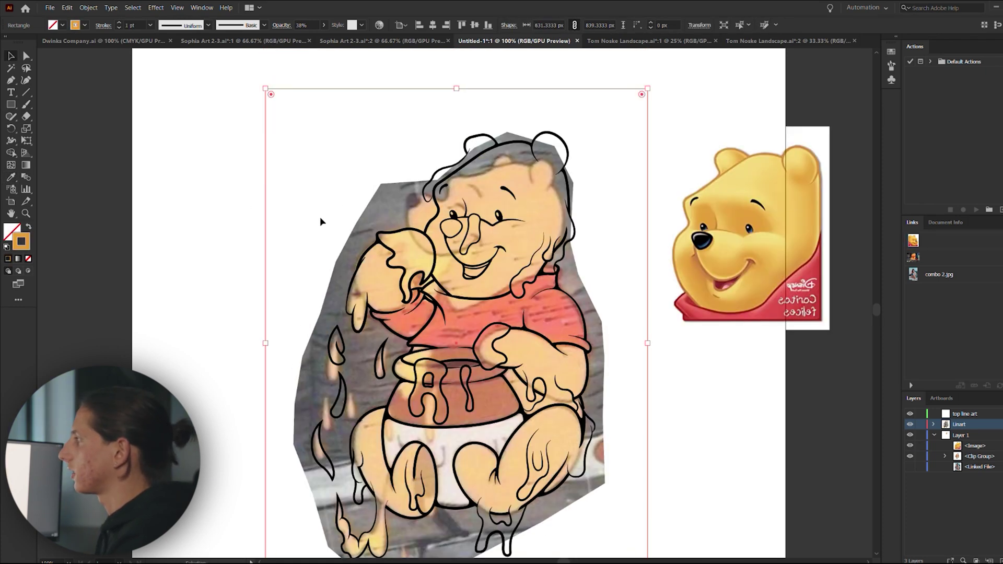
key(shift+x)
key(i)
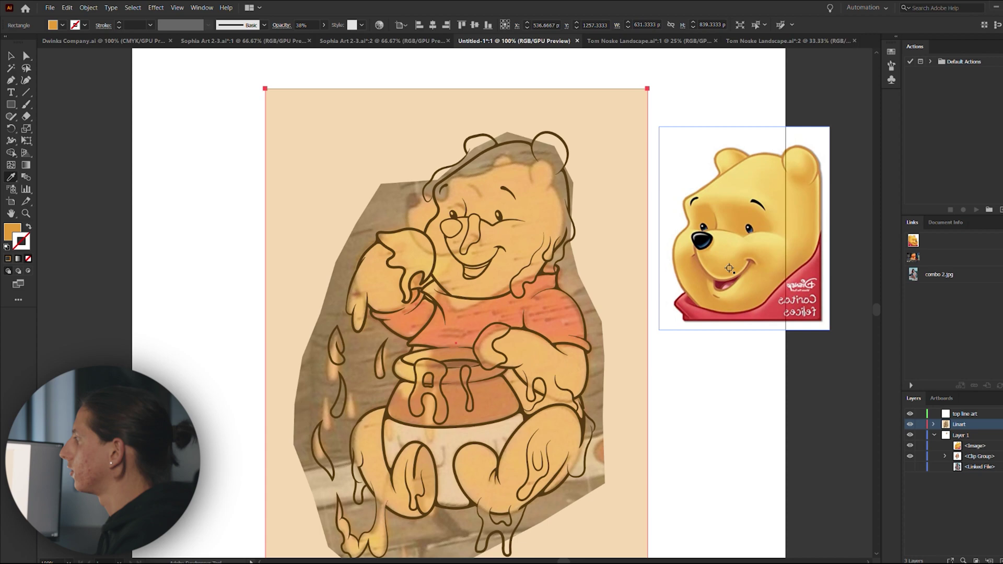
click(729, 259)
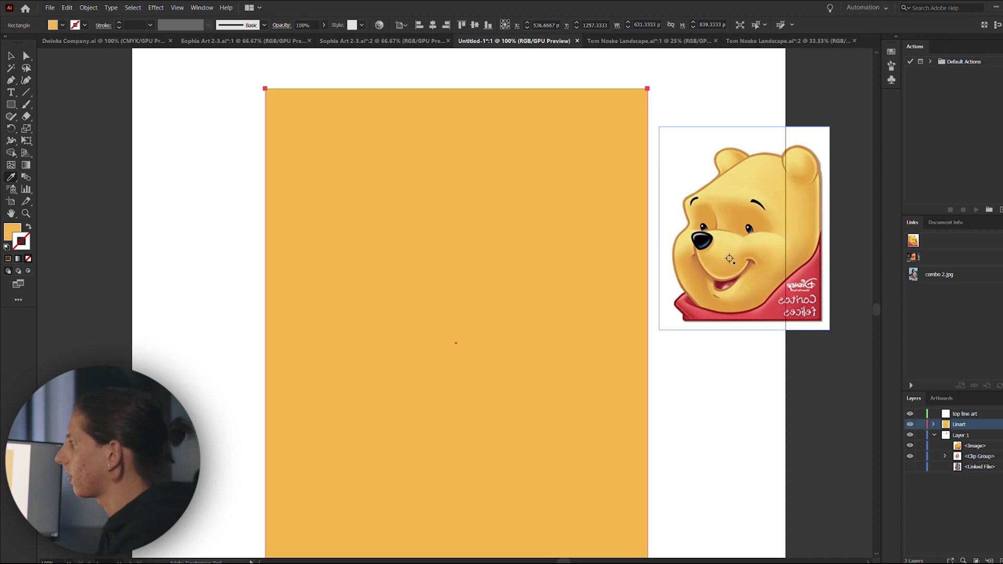
Select the rectangle together with the line art and separate the background area from the figure along the drawing's outer contour
key(v)
scroll(723, 256, down, 3)
scroll(240, 12, up, 4)
key(ctrl+a)
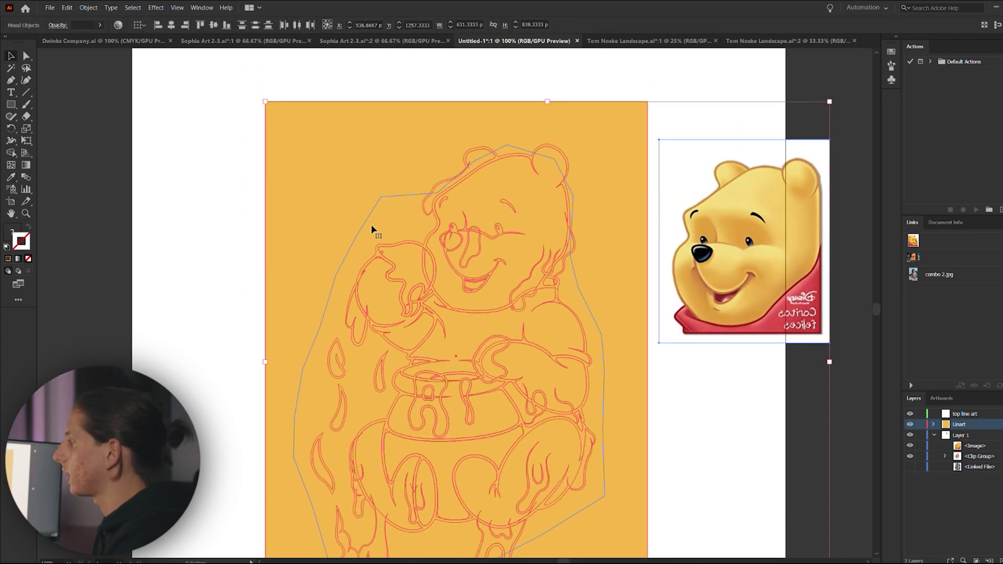
scroll(494, 360, down, 7)
scroll(494, 360, down, 1)
shift+click(437, 475)
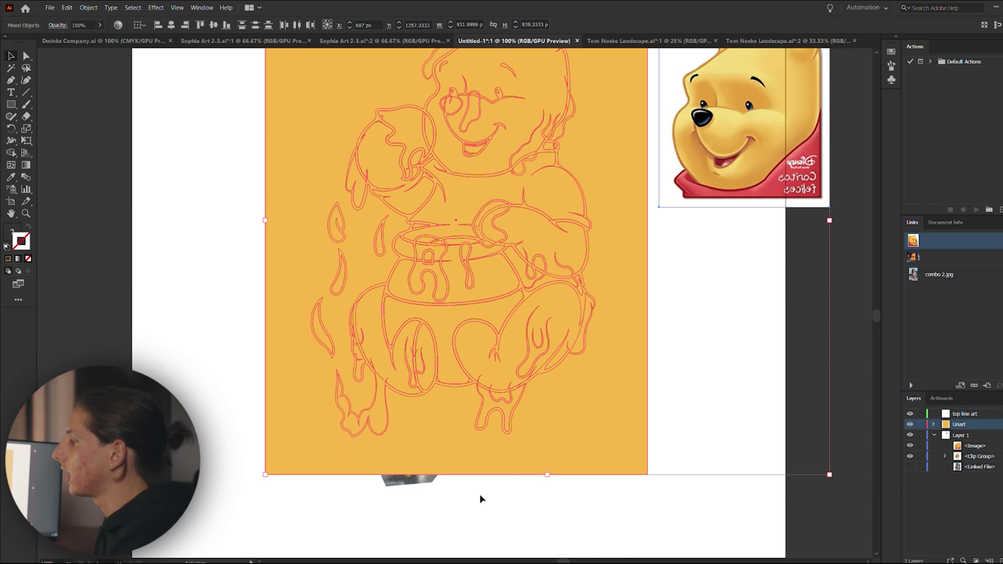
scroll(493, 507, up, 3)
scroll(504, 515, up, 1)
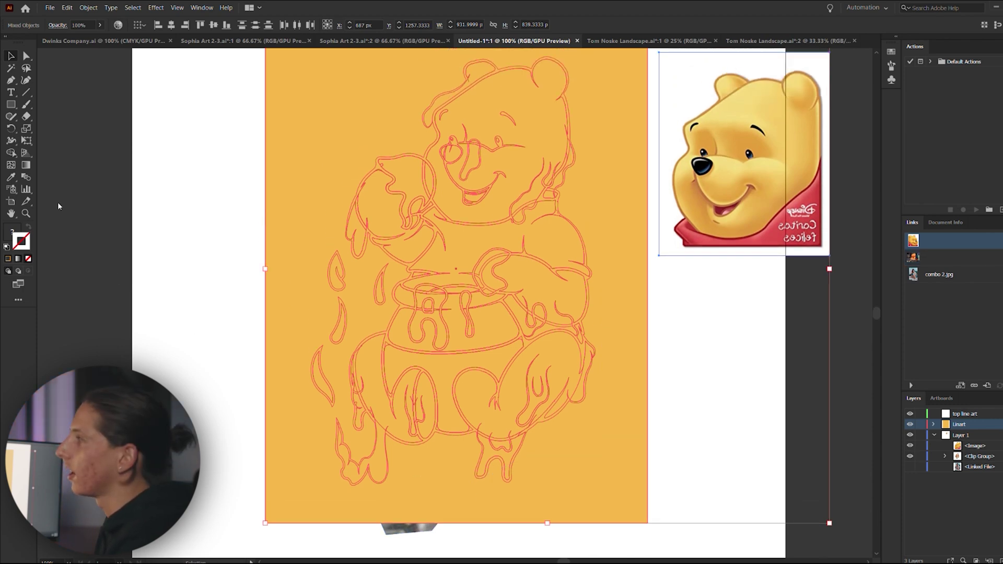
click(281, 306)
click(225, 320)
Delete the orange area outside the figure's silhouette and make the "top line art" layer active
key(a)
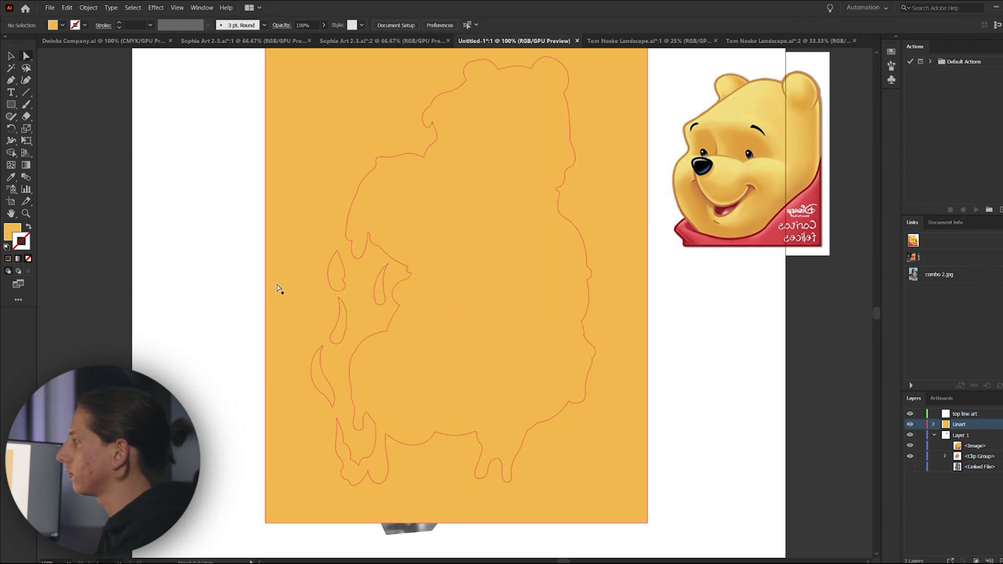
click(279, 287)
key(Delete)
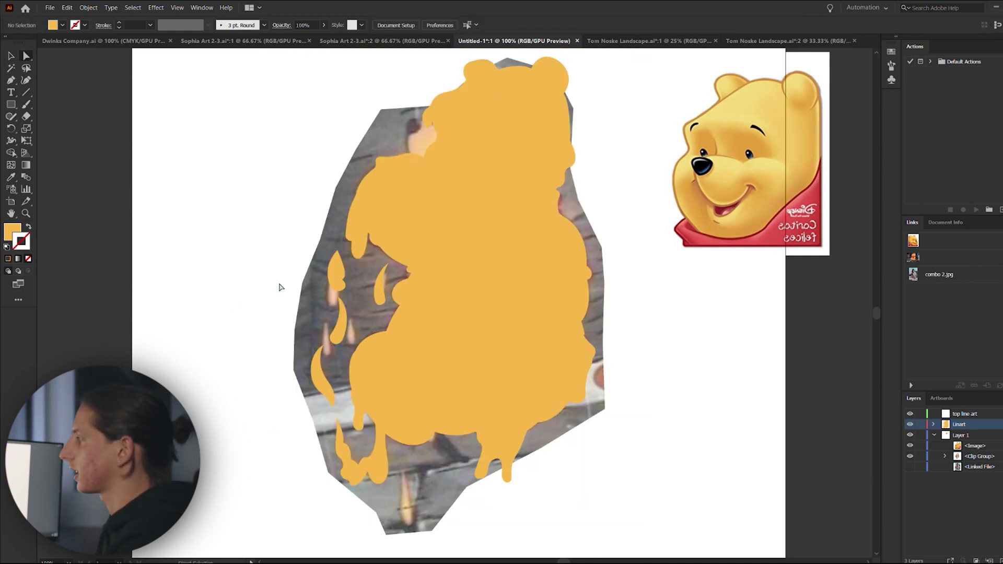
scroll(280, 288, up, 1)
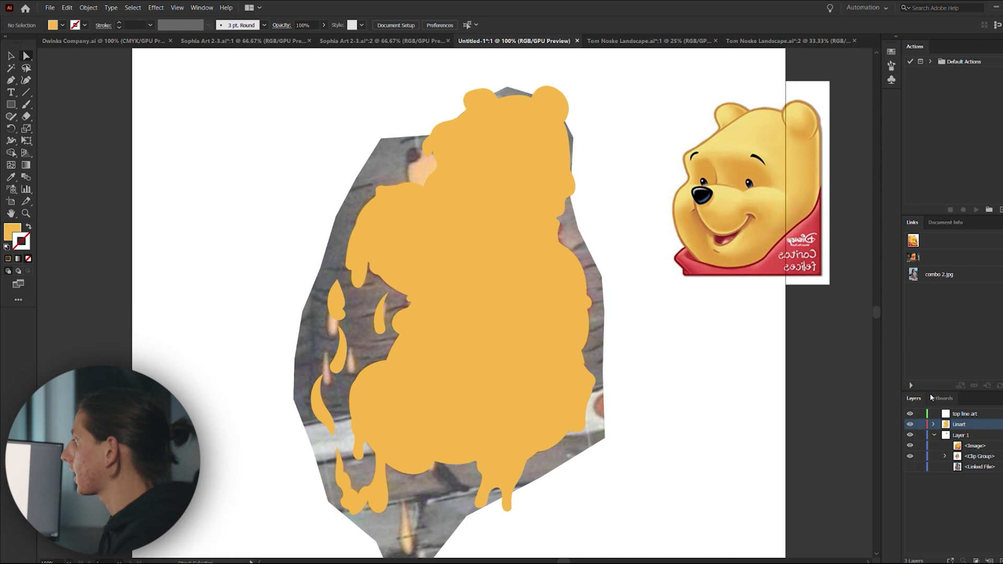
click(958, 414)
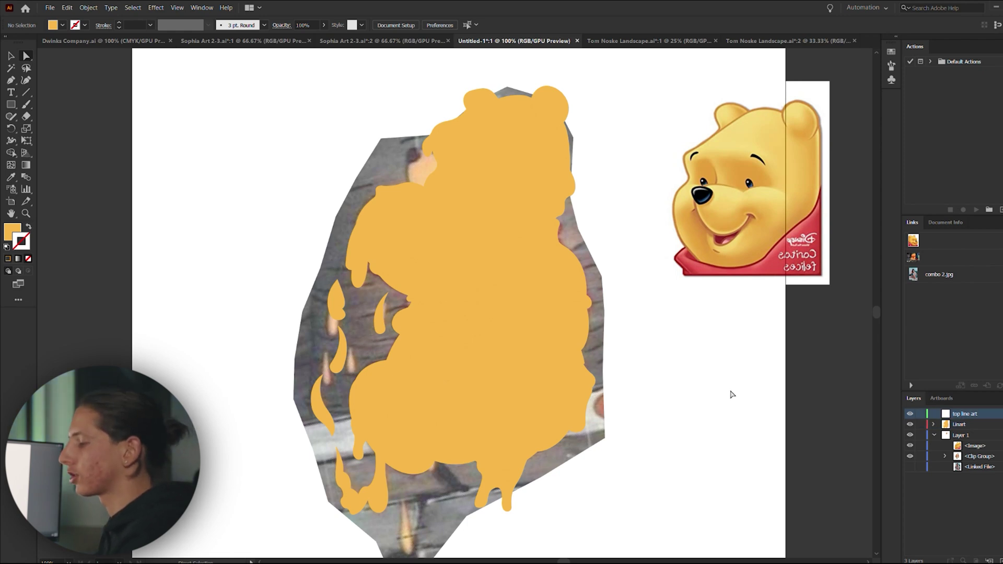
Paste the copied line art in place on the "top line art" layer, deselect it and lock that layer
key(ctrl+f)
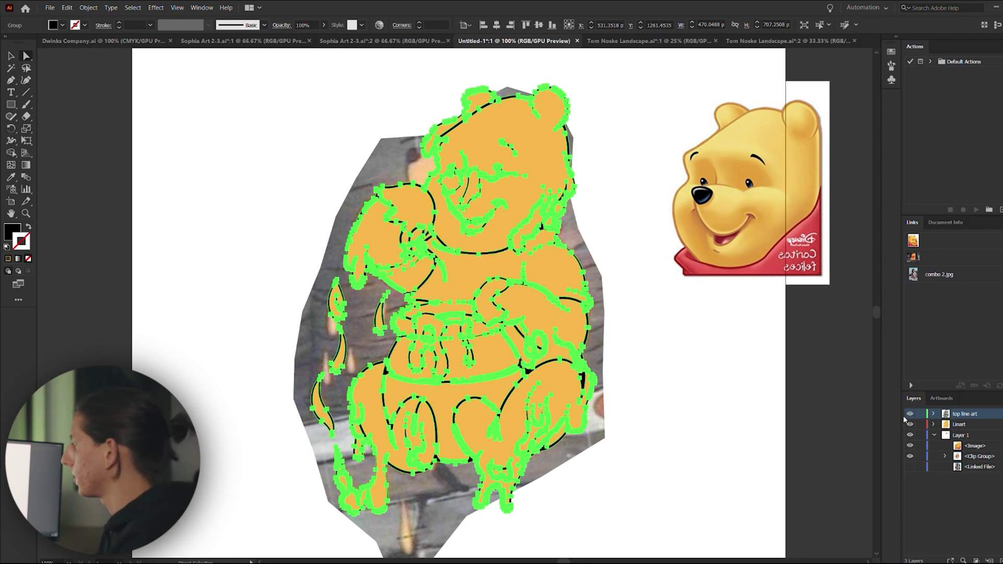
key(ctrl+shift+a)
click(920, 414)
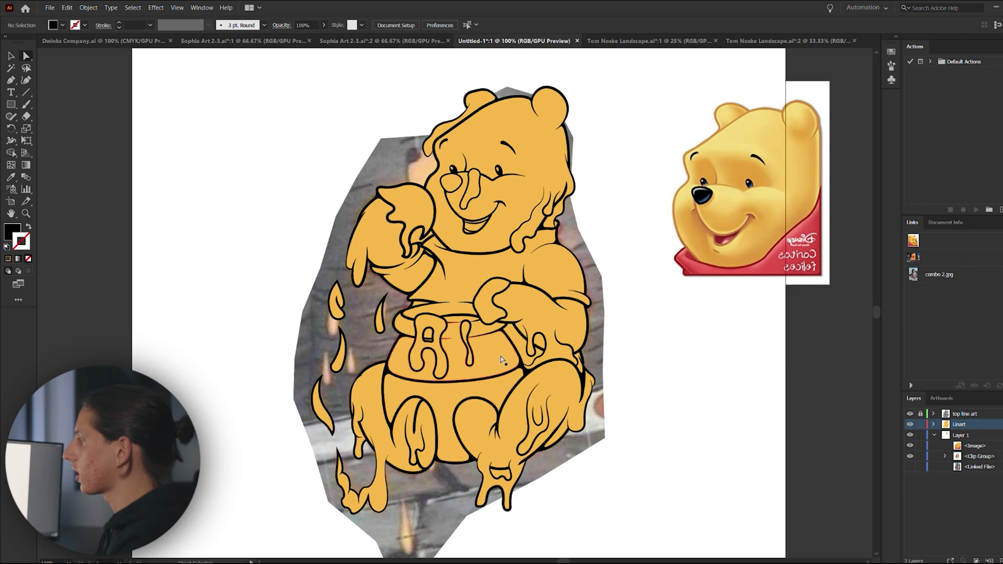
Fill the upper section of the honey pot, around the drips, with the red sampled from the reference's shirt
click(499, 358)
scroll(627, 345, up, 1)
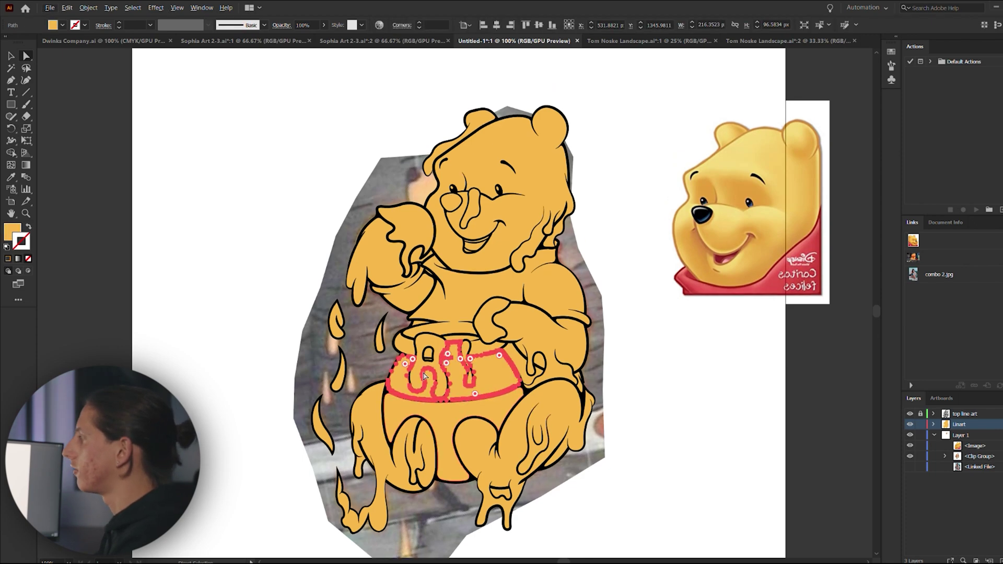
key(i)
click(714, 295)
key(a)
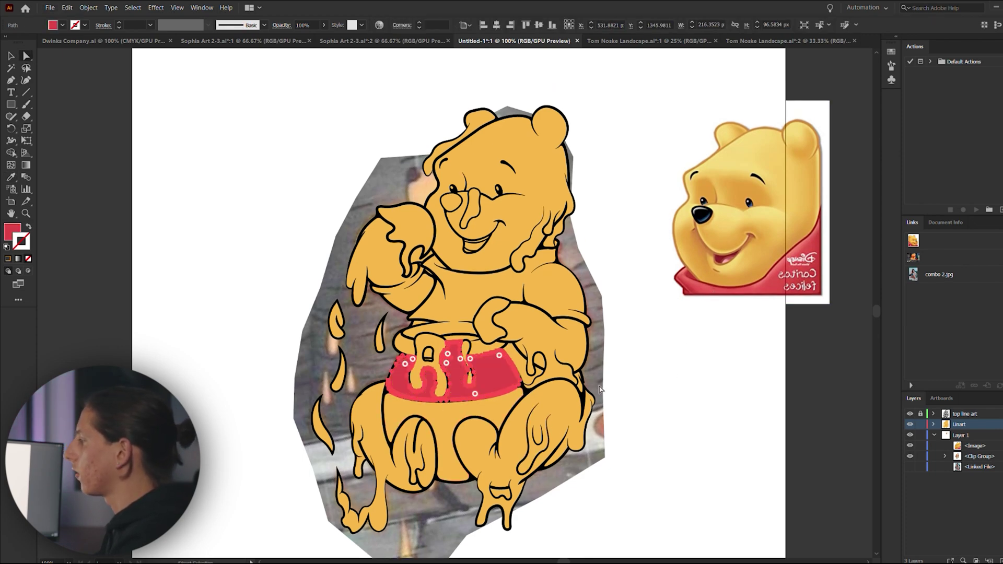
Fill the shirt area with the red sampled from the honey pot and deselect it
click(509, 287)
key(i)
click(502, 378)
scroll(649, 374, down, 2)
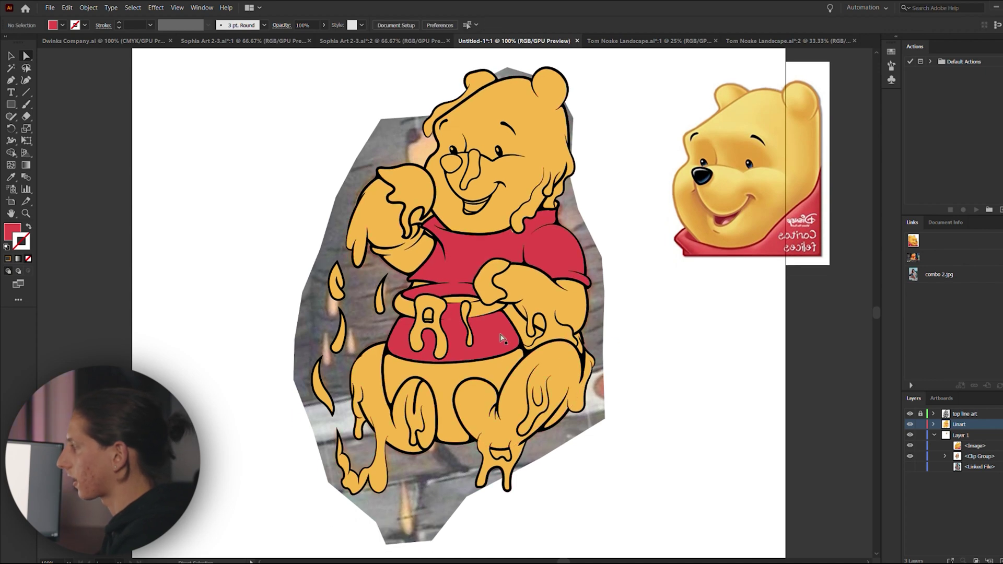
key(a)
click(653, 379)
Bridge the gap in the shirt's hem line above the pot with a straight path and divide the red area along it
scroll(454, 292, up, 5)
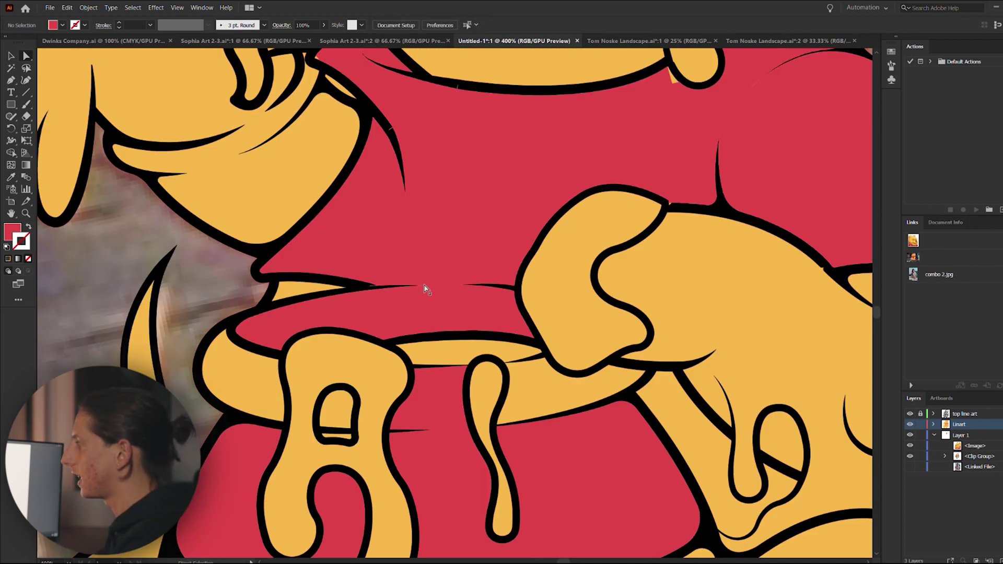
scroll(437, 291, left, 2)
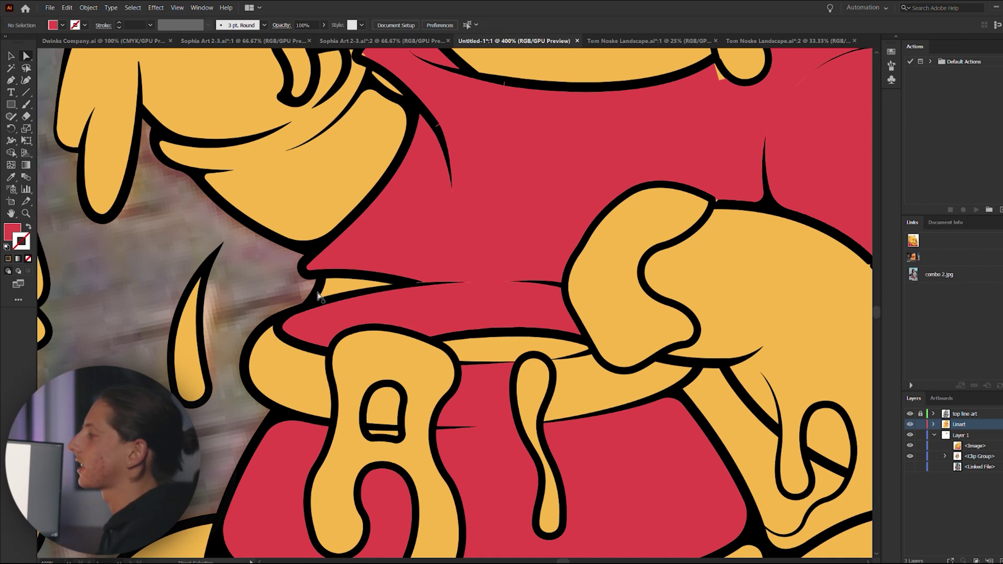
key(p)
click(464, 283)
scroll(466, 283, up, 3)
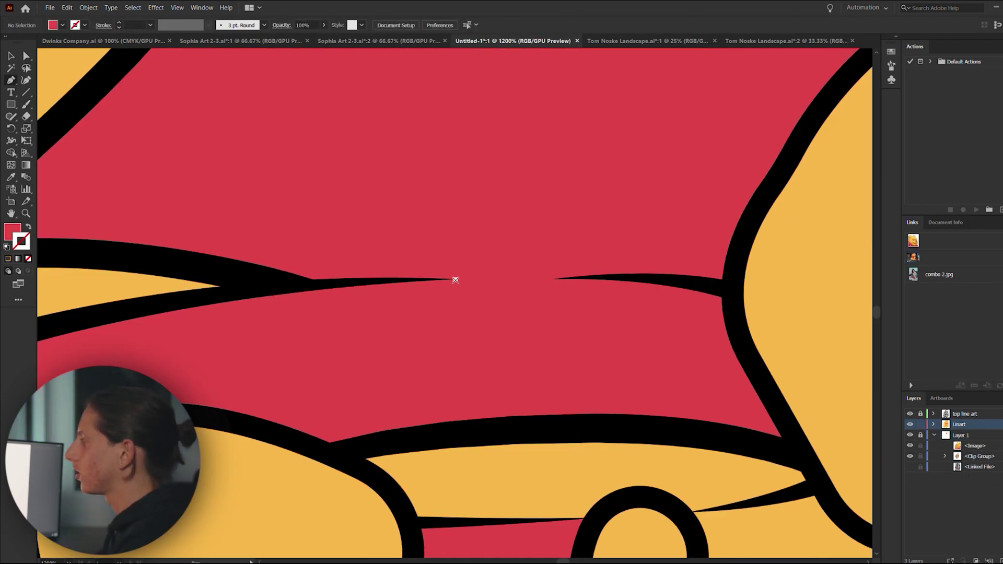
click(455, 280)
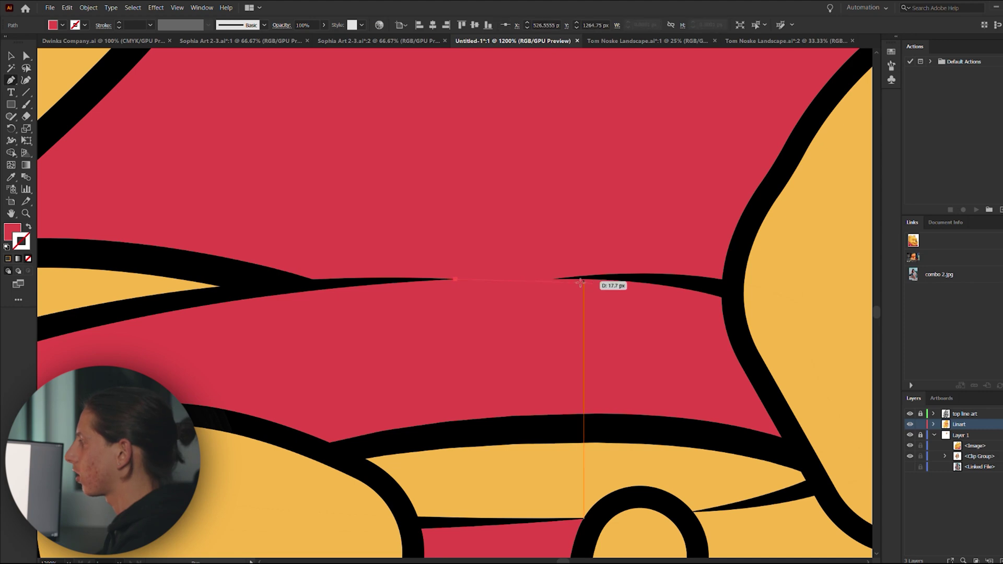
click(553, 279)
key(a)
click(555, 280)
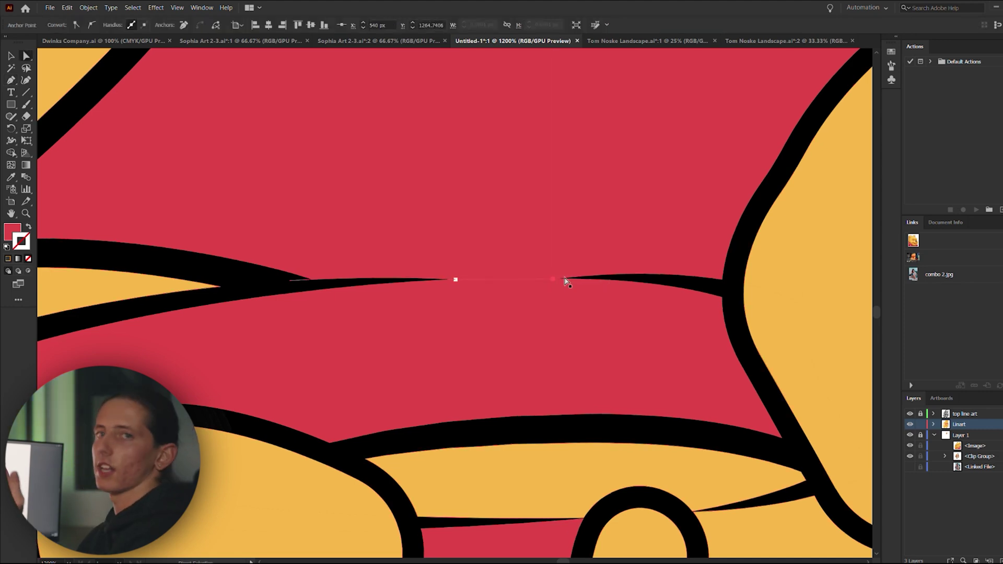
shift+click(545, 267)
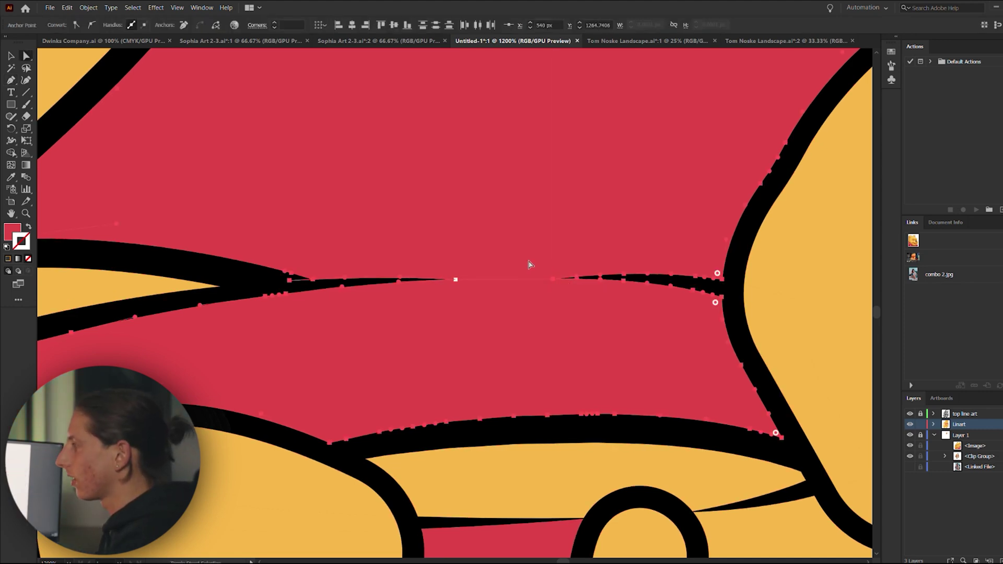
scroll(496, 364, down, 3)
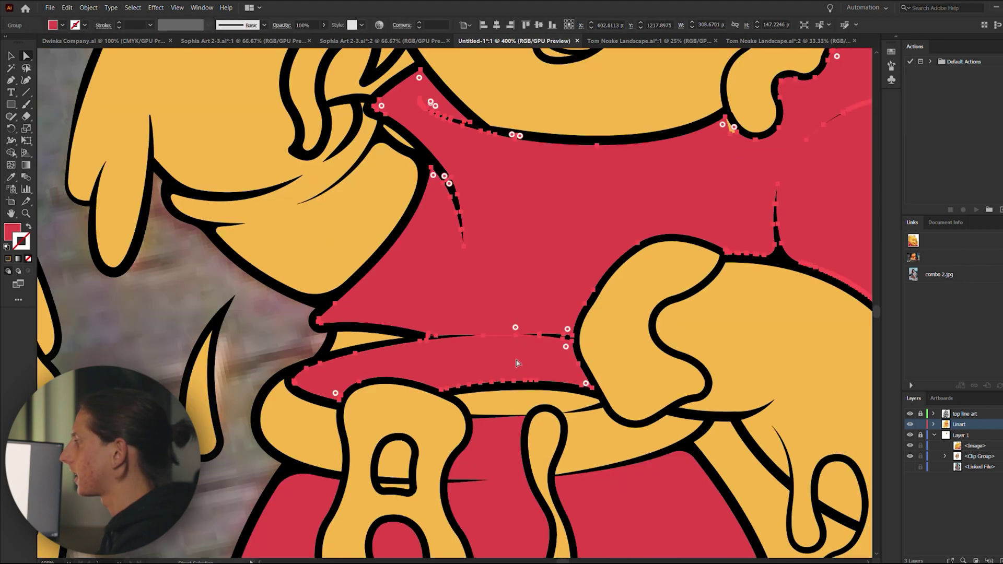
Select the pot's opening below the hem line and fill it with a dark reddish-brown, without a stroke
click(597, 354)
click(497, 350)
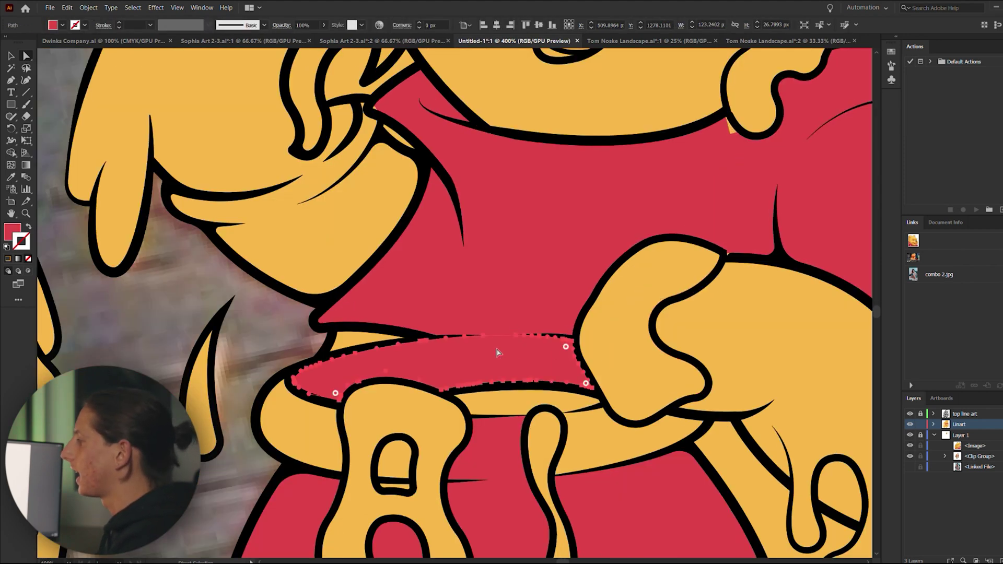
scroll(497, 353, down, 2)
key(i)
click(496, 303)
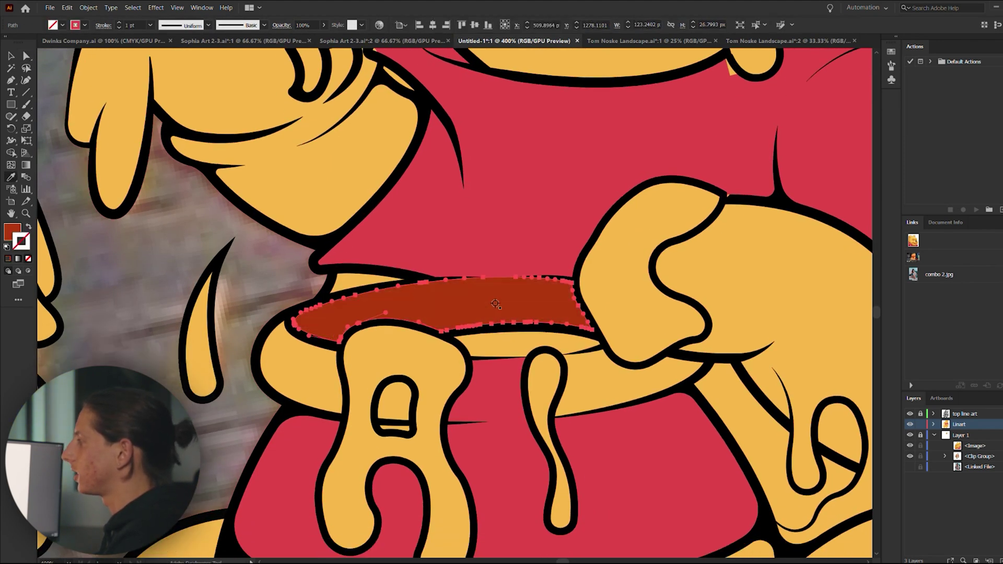
Draw an open curved inner-ear path joining the two line ends of the right-hand ear, and swap its fill colour to the stroke
scroll(495, 303, down, 1)
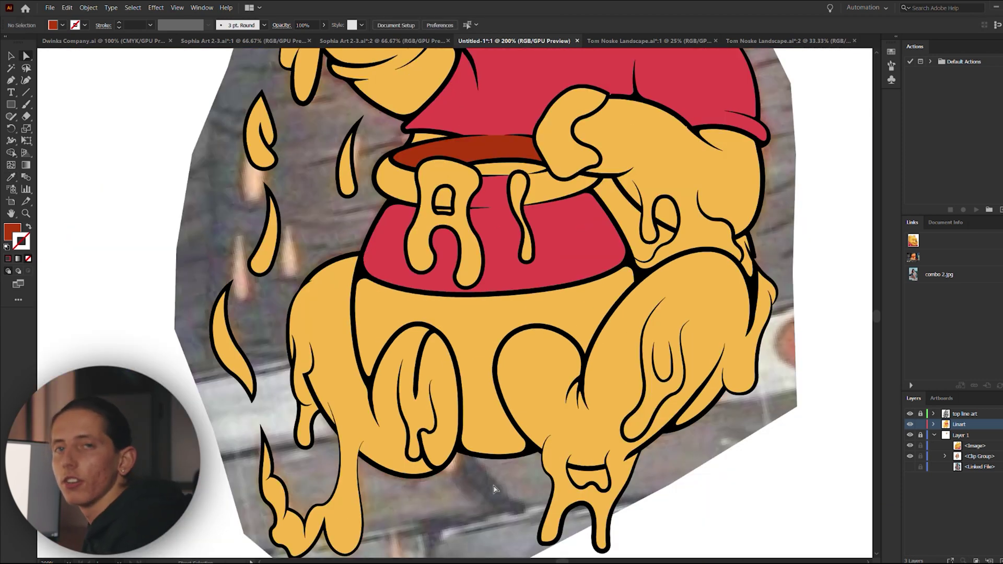
scroll(495, 489, up, 5)
scroll(566, 193, up, 3)
key(p)
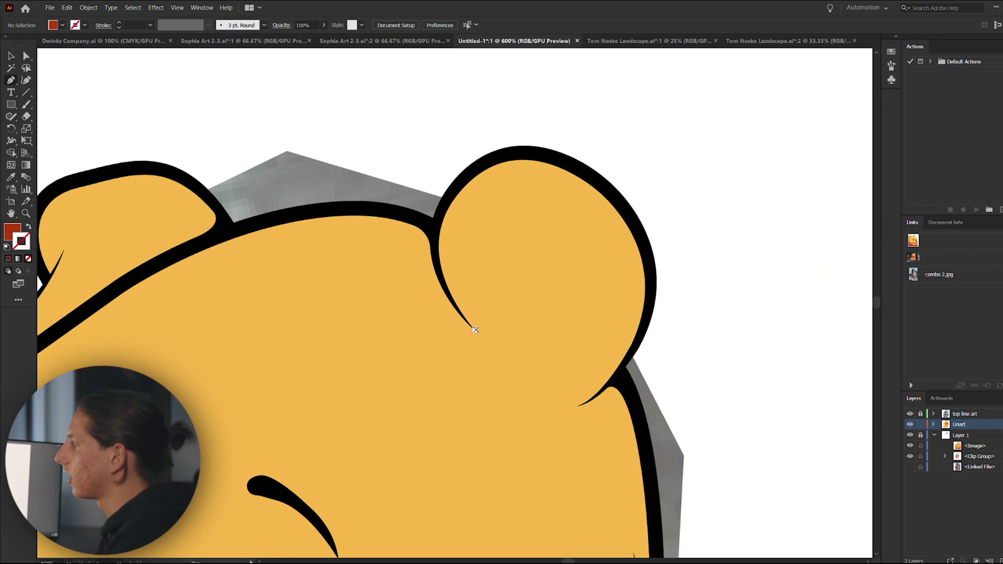
click(475, 330)
key(ctrl+z)
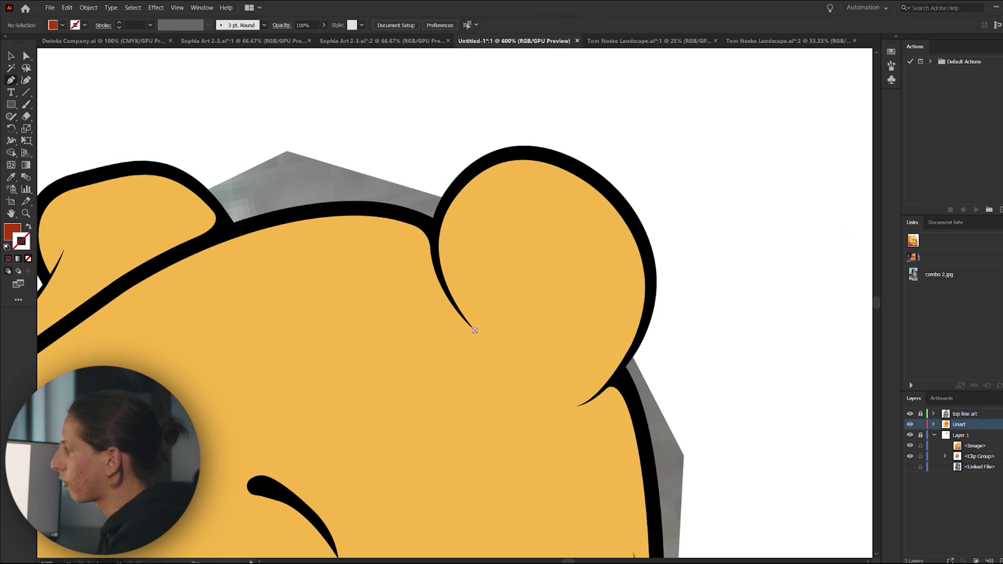
click(474, 330)
key(ctrl+z)
click(474, 330)
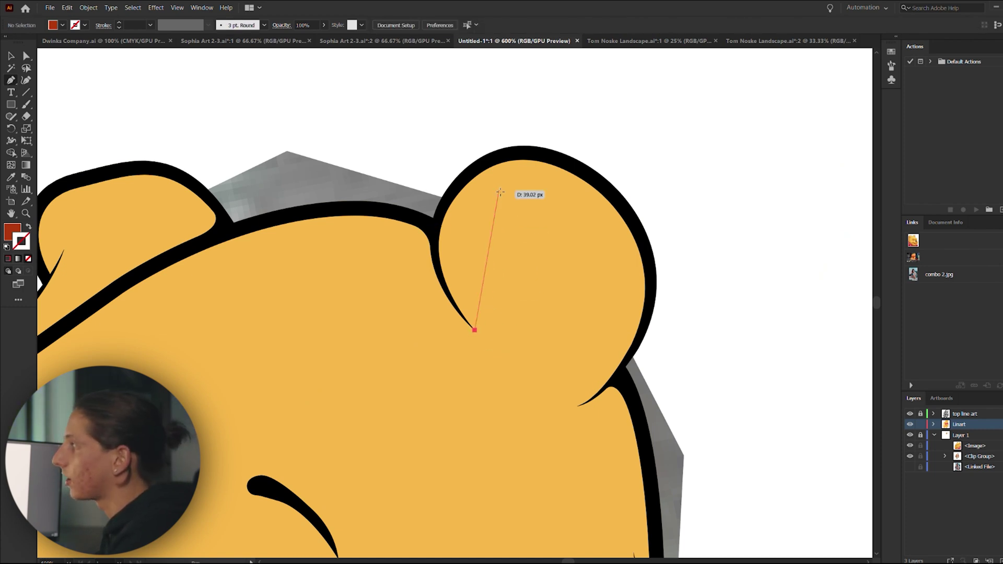
drag(517, 191, 598, 192)
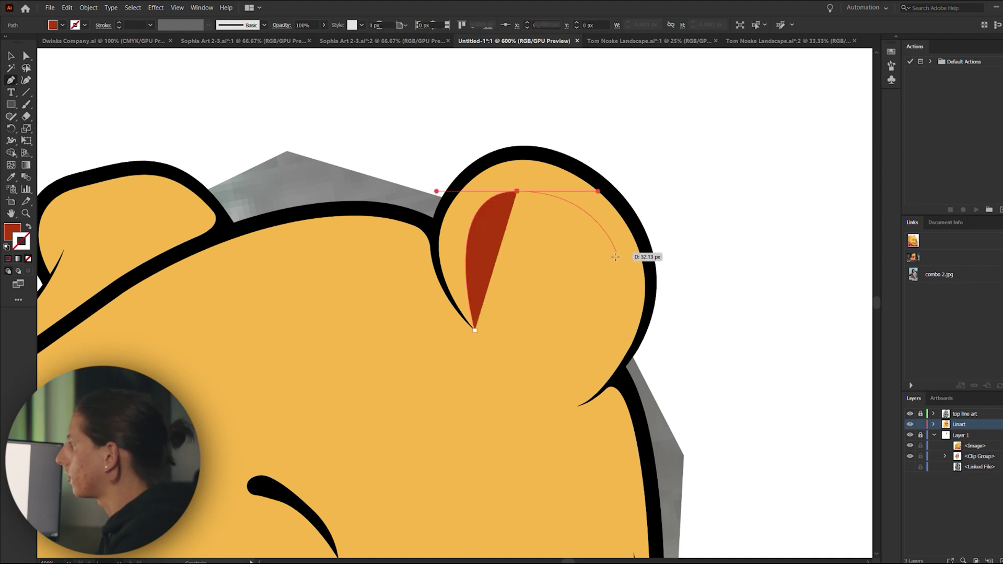
click(604, 269)
drag(577, 407, 535, 448)
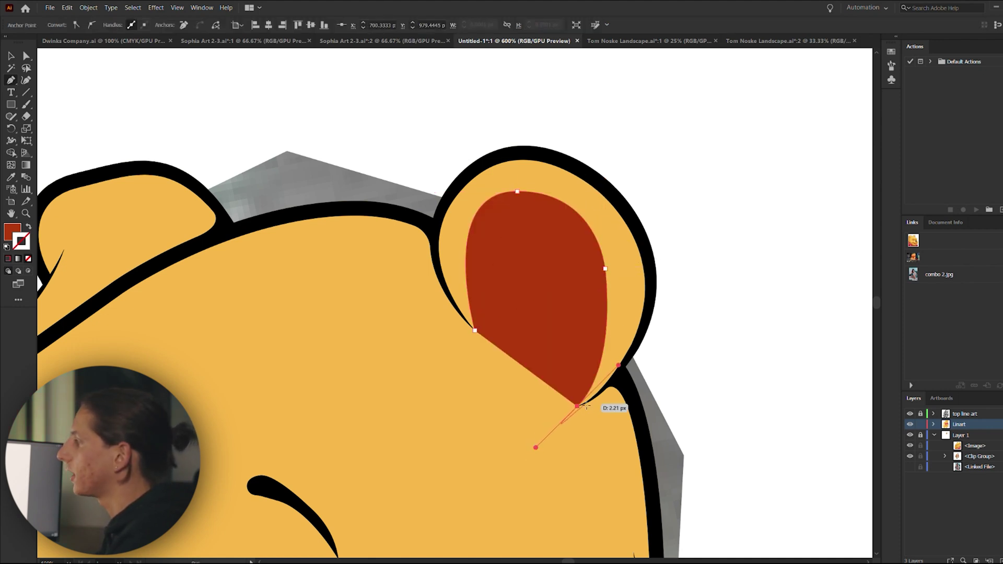
key(shift+x)
key(a)
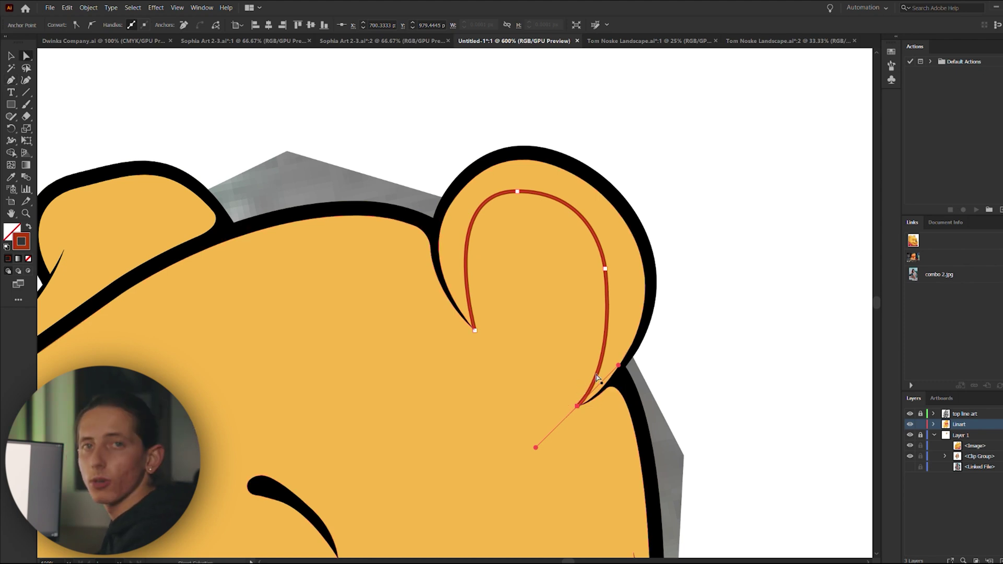
Select the inner-ear path together with the orange area, divide that area along the path and deselect everything
shift+click(577, 351)
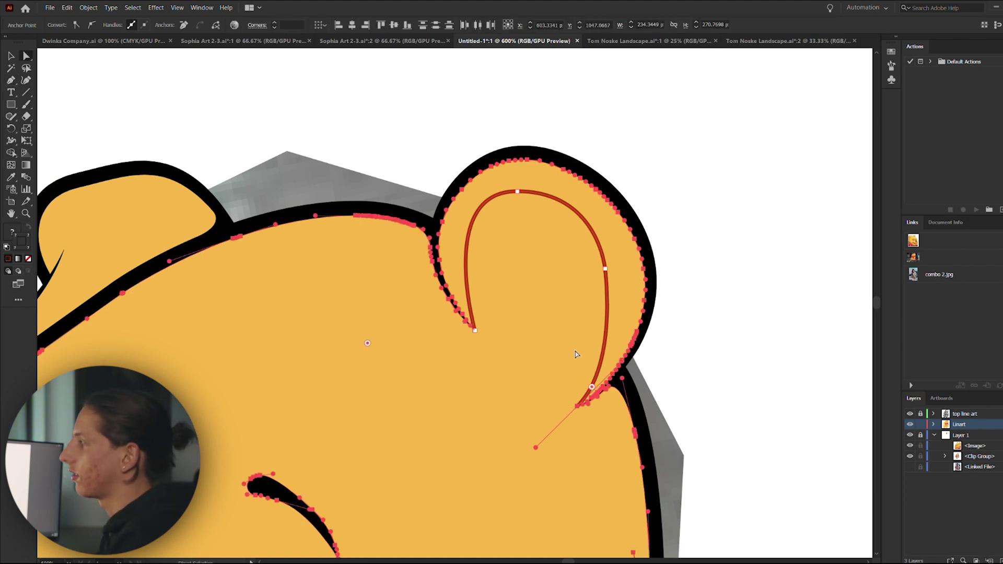
key(ctrl+4)
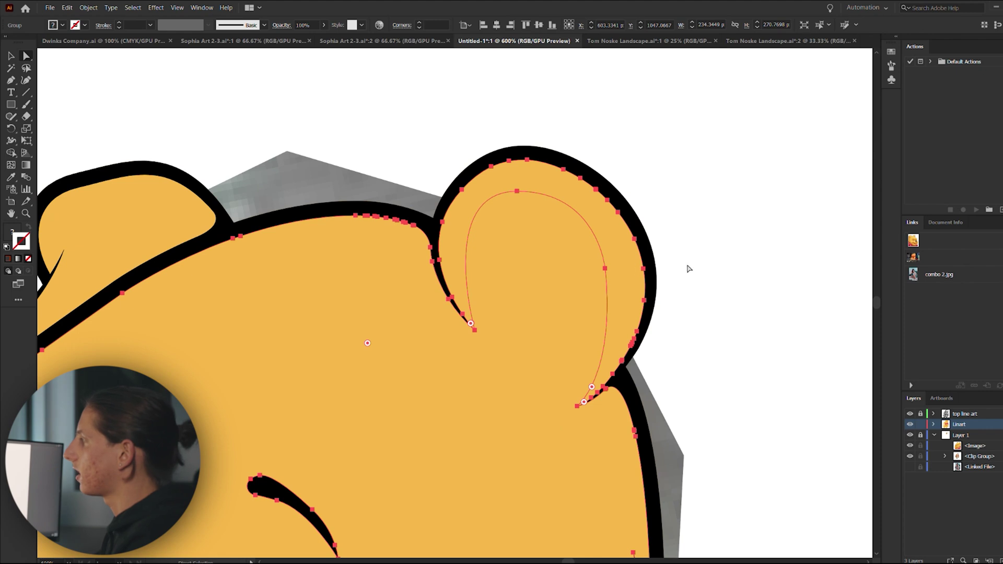
click(688, 269)
Select the separated outer rim of the right-hand ear and open its fill colour
click(624, 276)
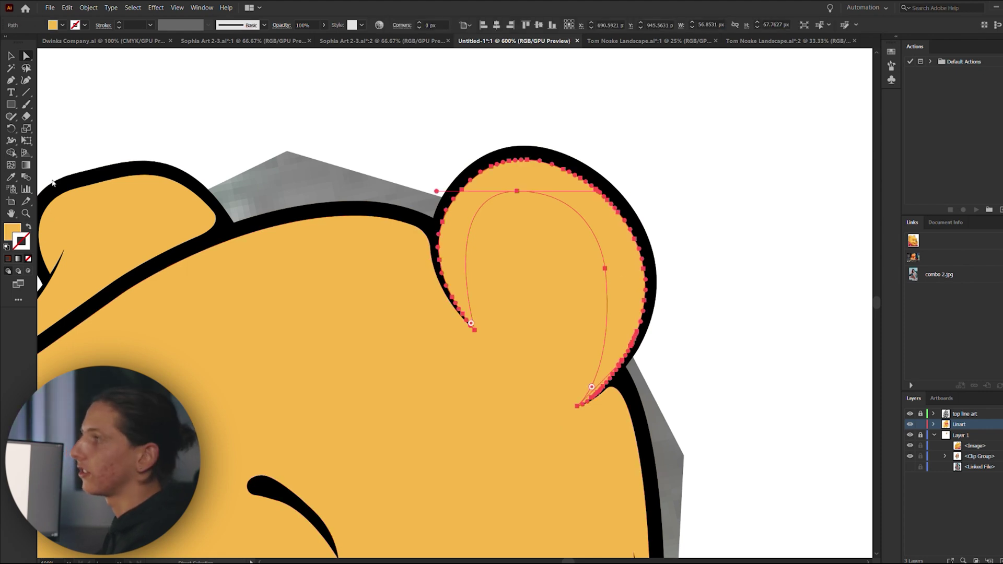
click(14, 228)
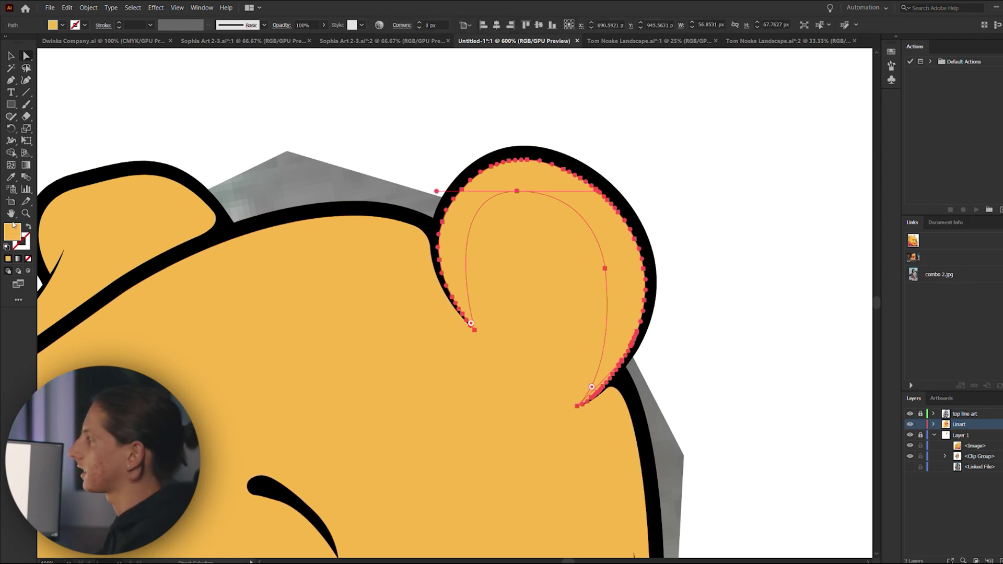